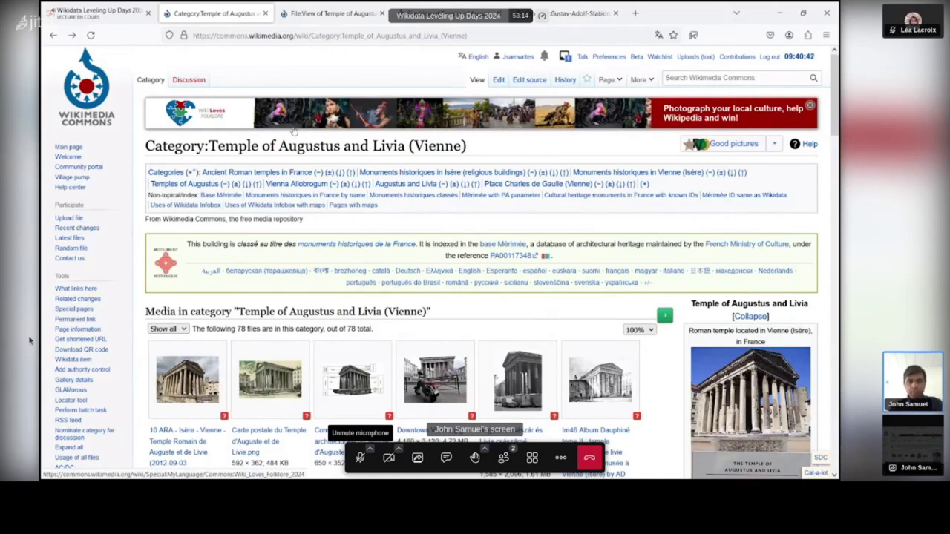
- Open the temple category's Wikidata item Q3517516, from the infobox Authority file, in a new tab
{"action": "scroll", "coordinate": [356, 246], "scroll_direction": "down", "scroll_amount": 2}
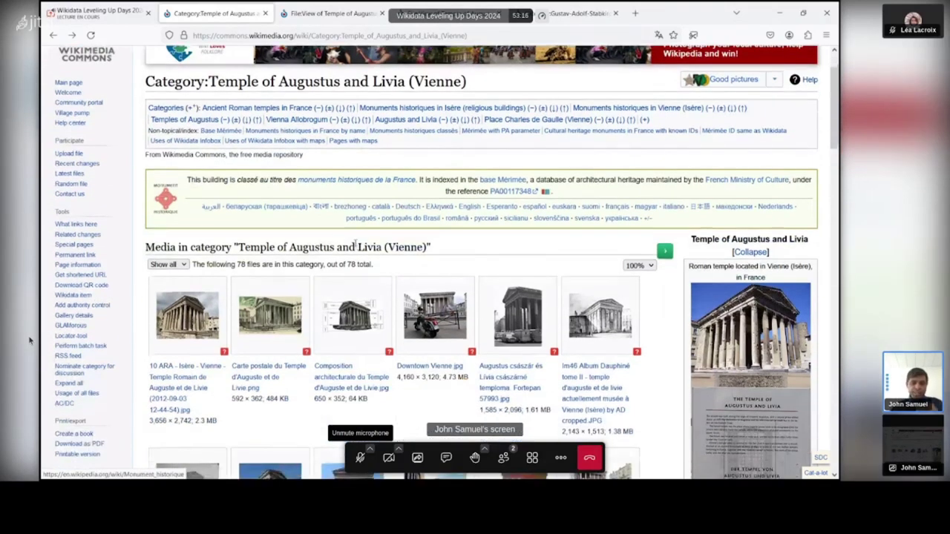
{"action": "scroll", "coordinate": [356, 246], "scroll_direction": "down", "scroll_amount": 2}
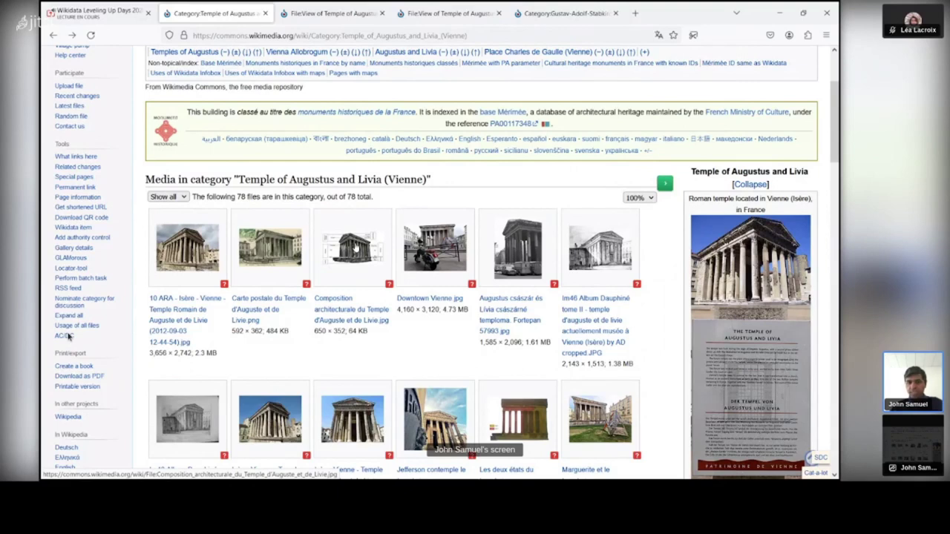
{"action": "scroll", "coordinate": [67, 336], "scroll_direction": "down", "scroll_amount": 5}
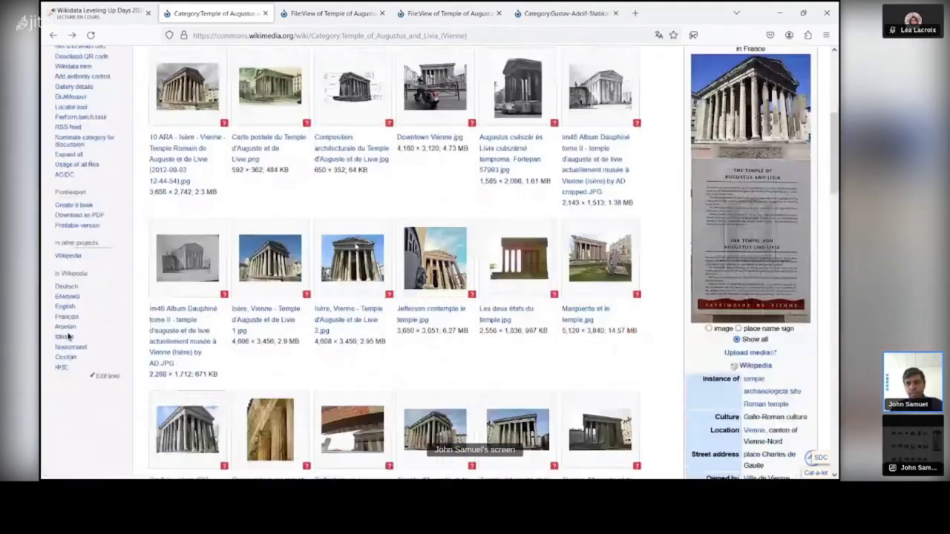
{"action": "scroll", "coordinate": [67, 336], "scroll_direction": "up", "scroll_amount": 5}
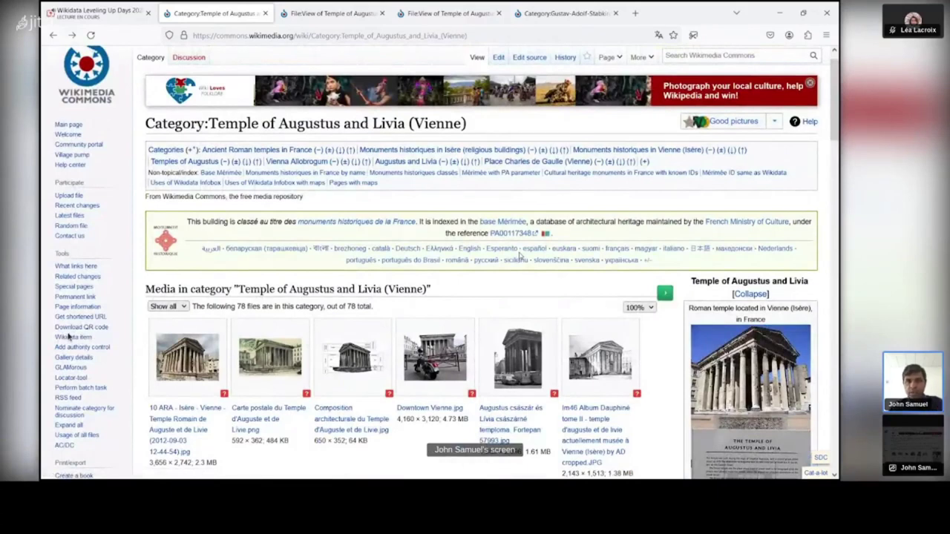
{"action": "scroll", "coordinate": [67, 336], "scroll_direction": "down", "scroll_amount": 4}
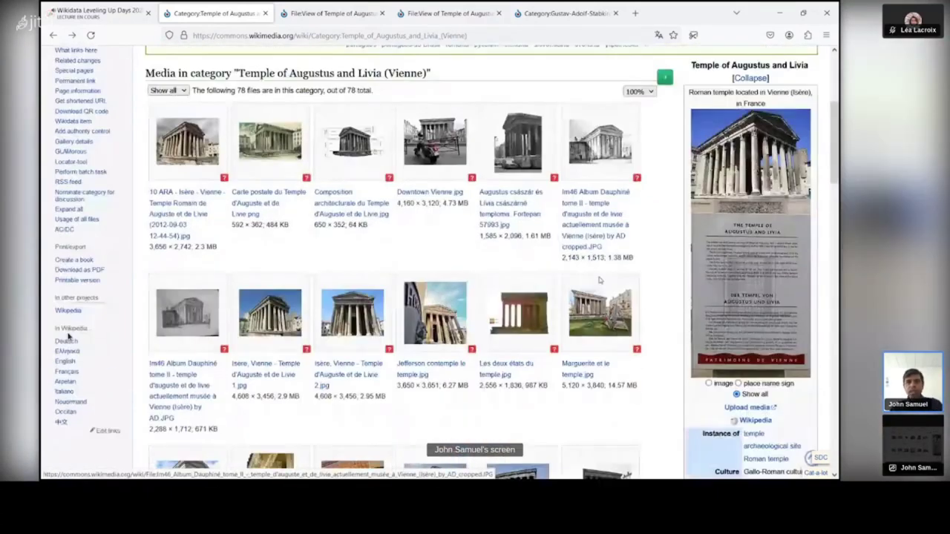
{"action": "scroll", "coordinate": [599, 280], "scroll_direction": "down", "scroll_amount": 5}
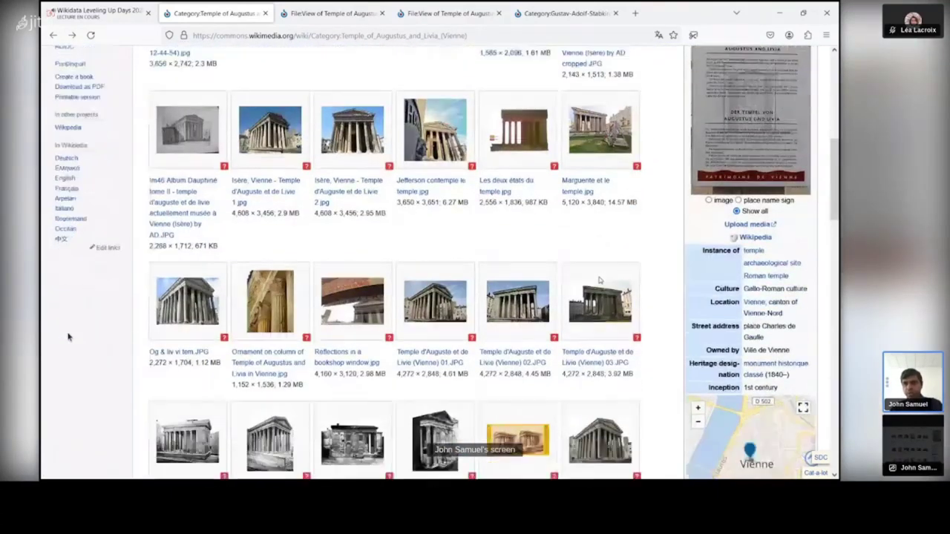
{"action": "scroll", "coordinate": [68, 336], "scroll_direction": "up", "scroll_amount": 6}
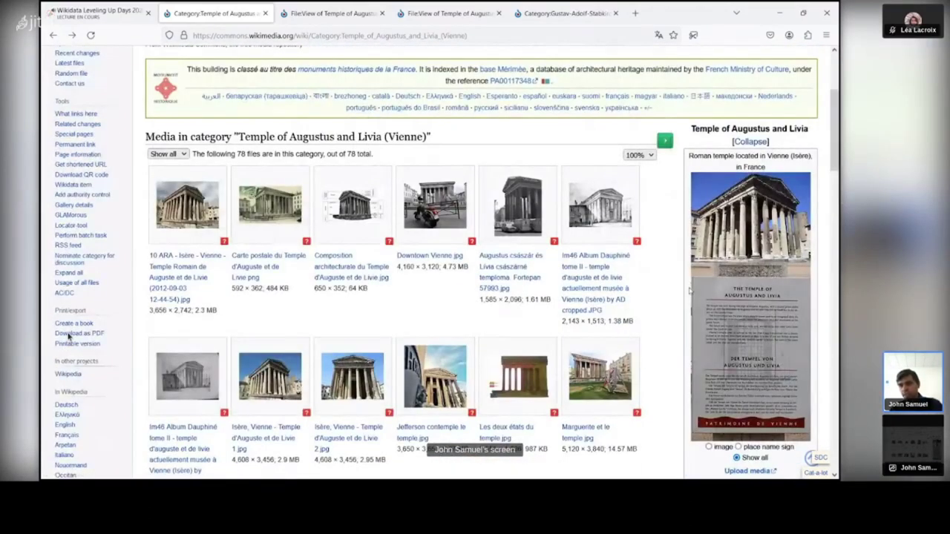
{"action": "scroll", "coordinate": [67, 336], "scroll_direction": "down", "scroll_amount": 8}
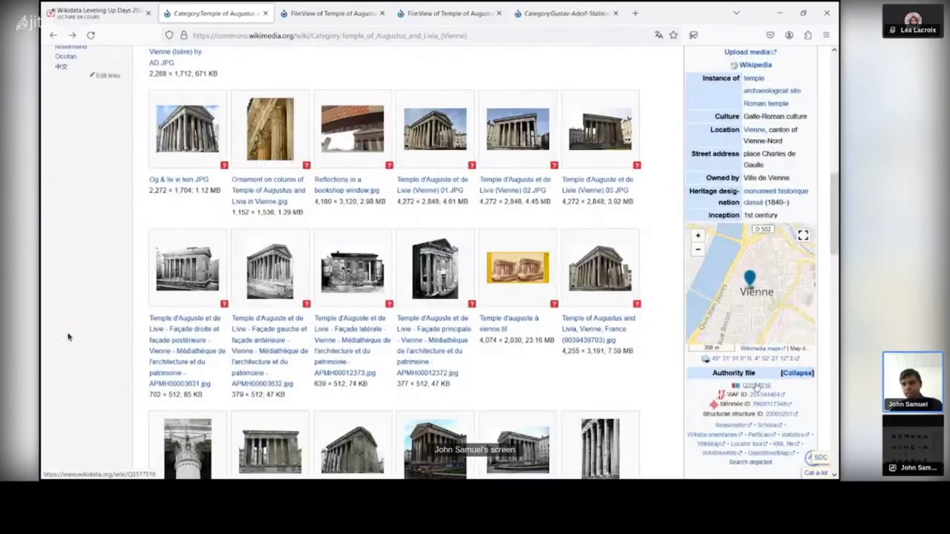
{"action": "middle_click", "coordinate": [756, 385]}
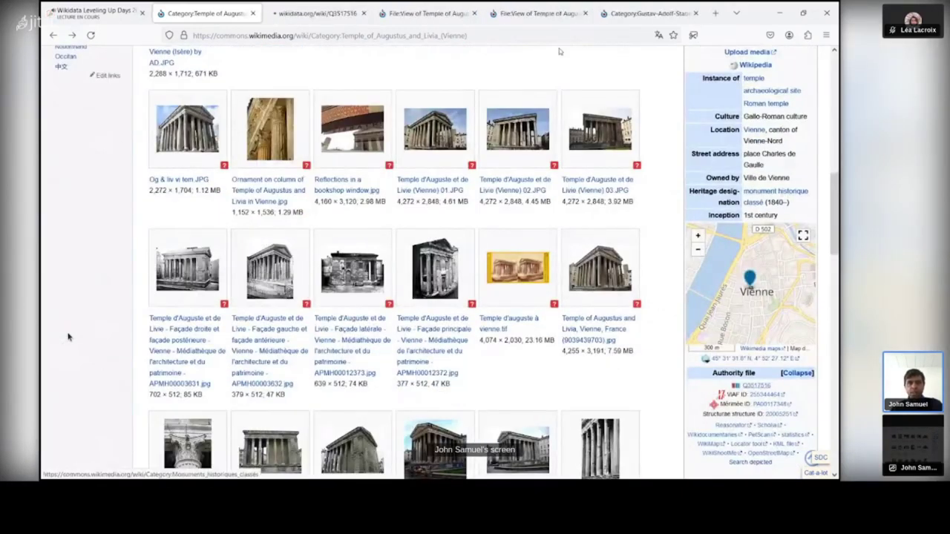
{"action": "left_click", "coordinate": [315, 13]}
{"action": "scroll", "coordinate": [67, 336], "scroll_direction": "down", "scroll_amount": 5}
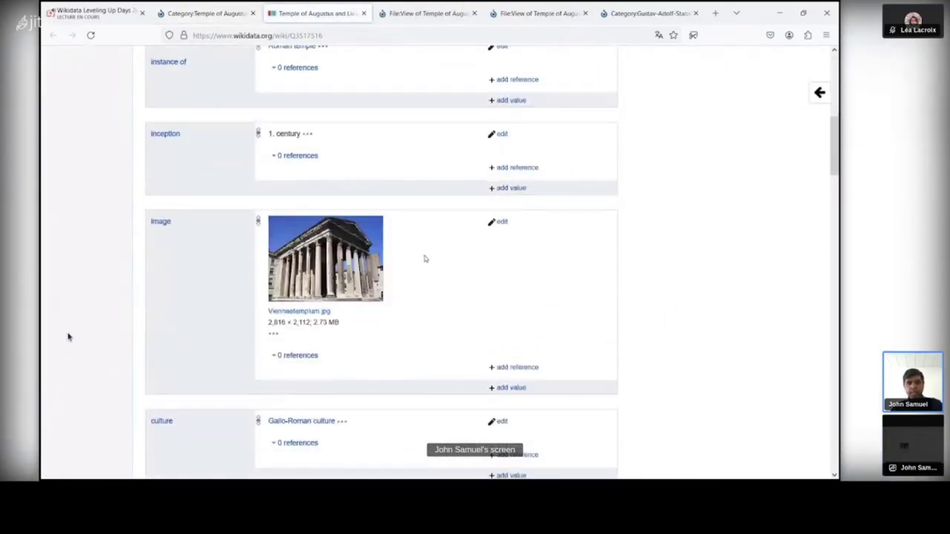
{"action": "scroll", "coordinate": [68, 336], "scroll_direction": "down", "scroll_amount": 2}
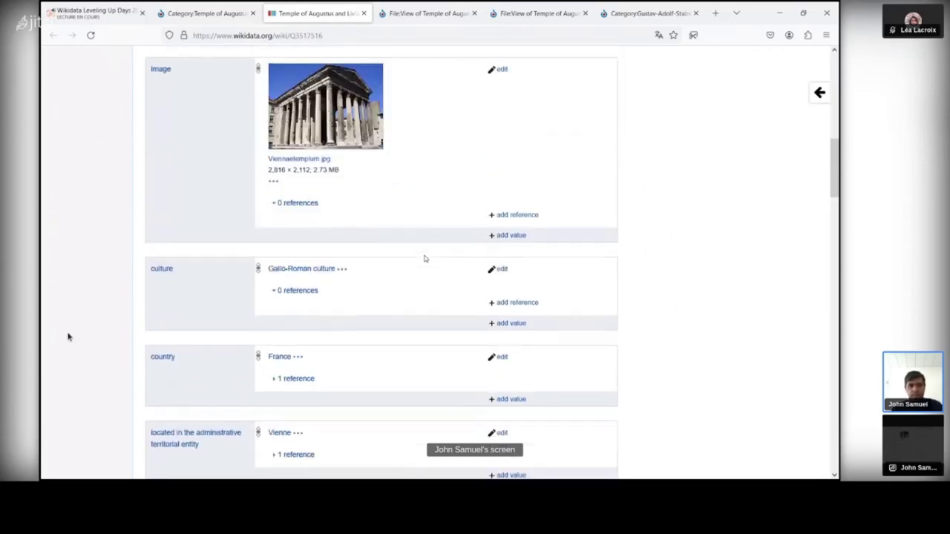
{"action": "scroll", "coordinate": [68, 336], "scroll_direction": "down", "scroll_amount": 11}
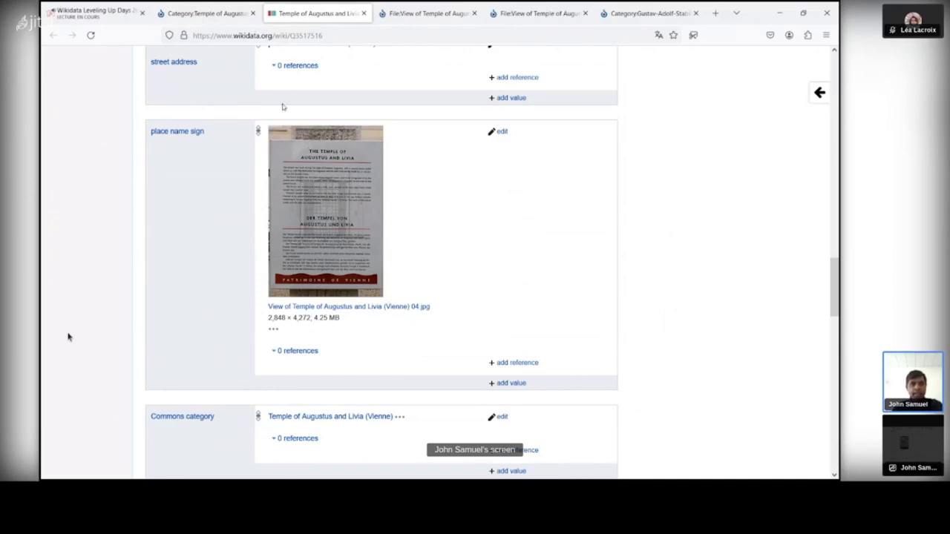
{"action": "left_click", "coordinate": [221, 16]}
- Switch the temple infobox picture from the image option to the place name sign option
{"action": "scroll", "coordinate": [529, 243], "scroll_direction": "up", "scroll_amount": 5}
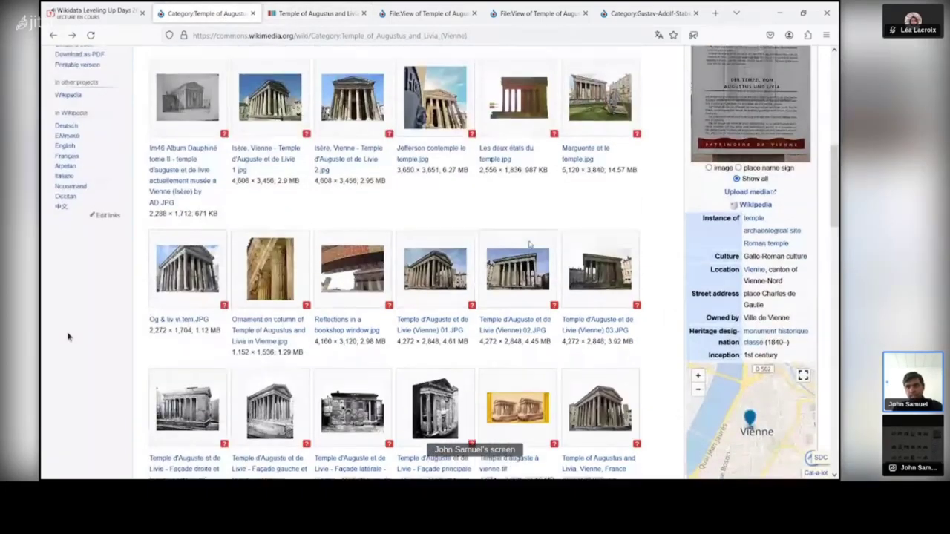
{"action": "scroll", "coordinate": [530, 244], "scroll_direction": "up", "scroll_amount": 5}
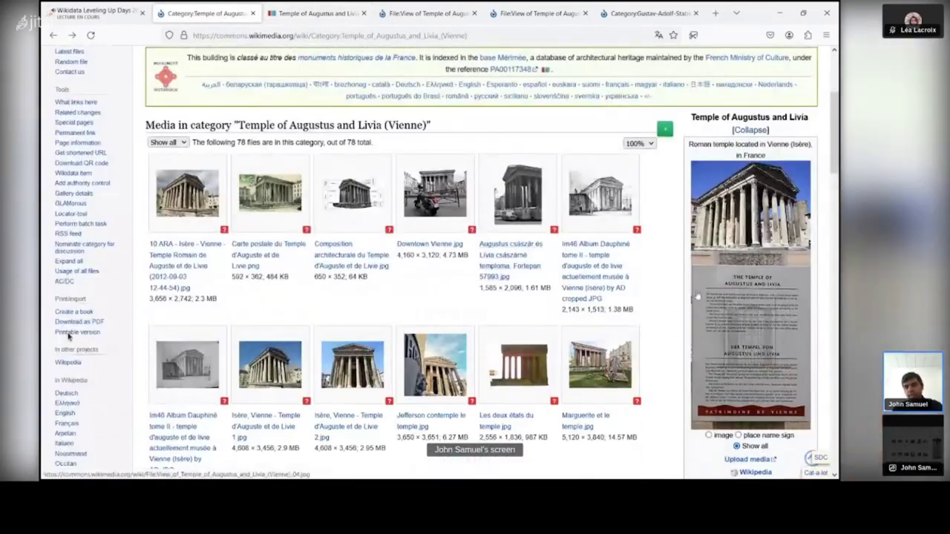
{"action": "scroll", "coordinate": [775, 343], "scroll_direction": "down", "scroll_amount": 4}
{"action": "scroll", "coordinate": [775, 343], "scroll_direction": "down", "scroll_amount": 5}
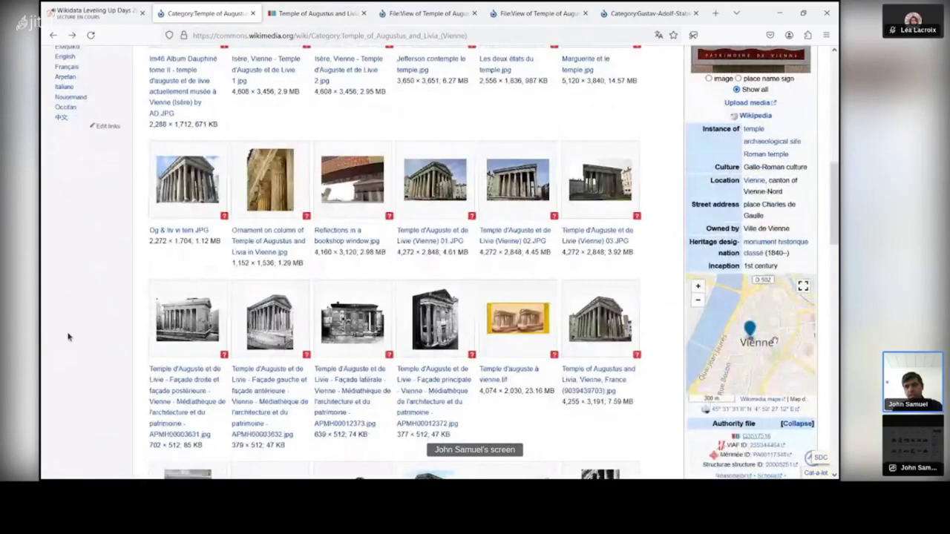
{"action": "scroll", "coordinate": [753, 156], "scroll_direction": "up", "scroll_amount": 3}
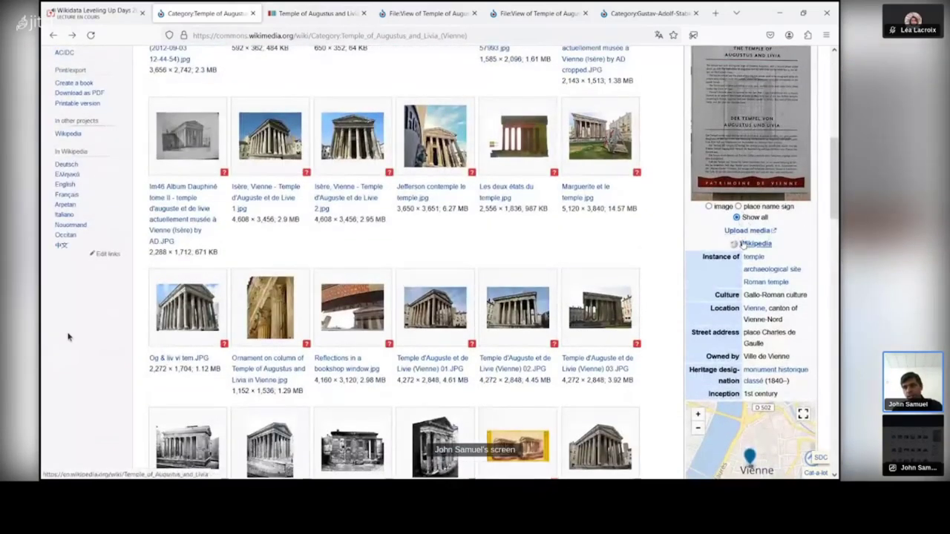
{"action": "left_click", "coordinate": [744, 207]}
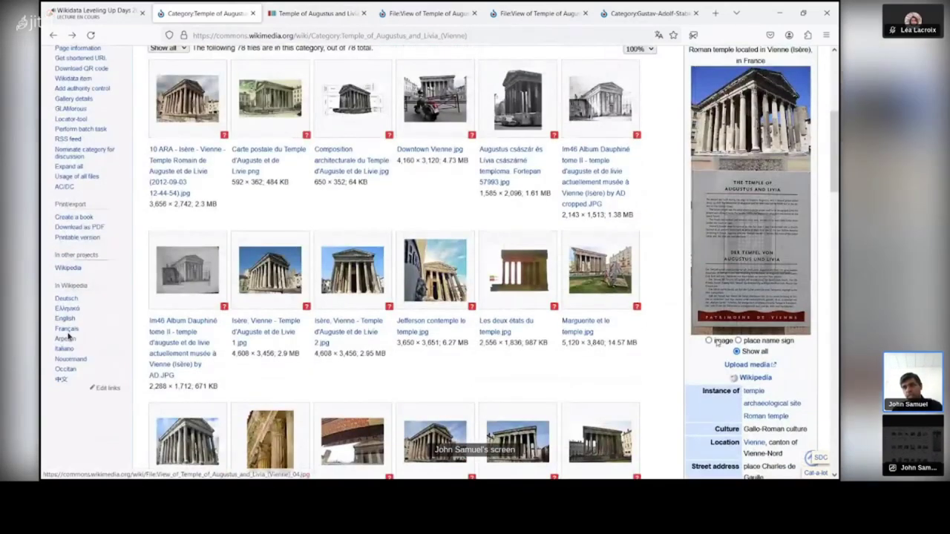
{"action": "left_click", "coordinate": [738, 161]}
{"action": "scroll", "coordinate": [657, 277], "scroll_direction": "down", "scroll_amount": 3}
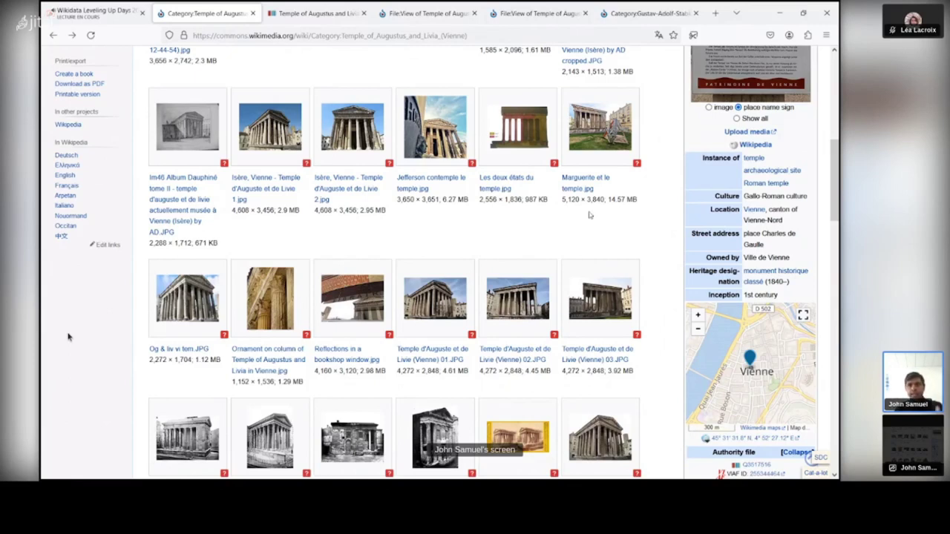
- From the Gustav-Adolf-Stabkirche category's Authority file, open Wikidata item Q317159 in a new tab
{"action": "left_click", "coordinate": [627, 15]}
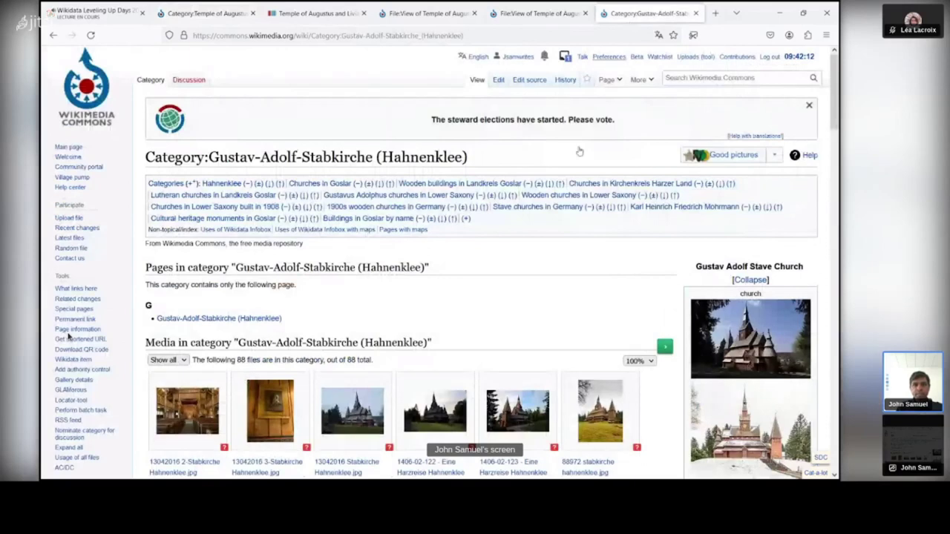
{"action": "scroll", "coordinate": [482, 296], "scroll_direction": "down", "scroll_amount": 2}
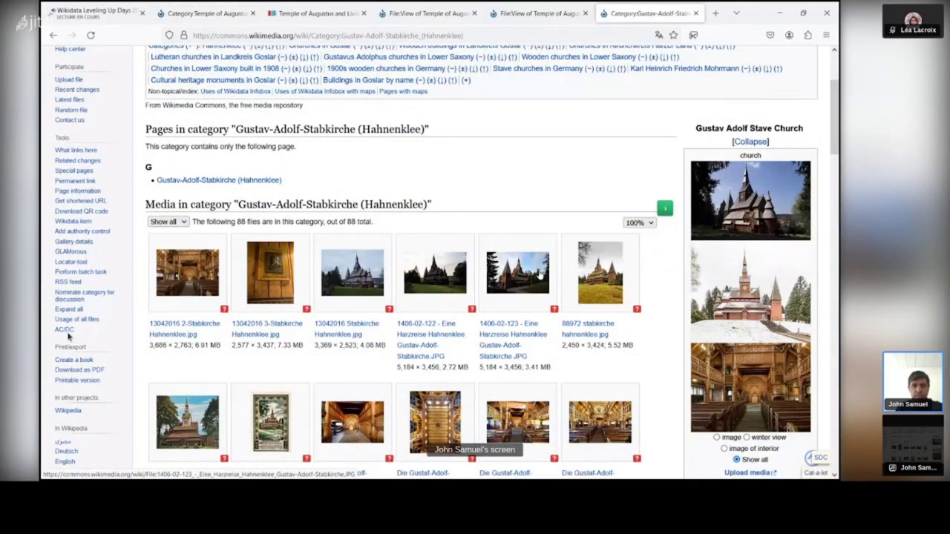
{"action": "scroll", "coordinate": [69, 336], "scroll_direction": "down", "scroll_amount": 1}
{"action": "scroll", "coordinate": [68, 336], "scroll_direction": "down", "scroll_amount": 2}
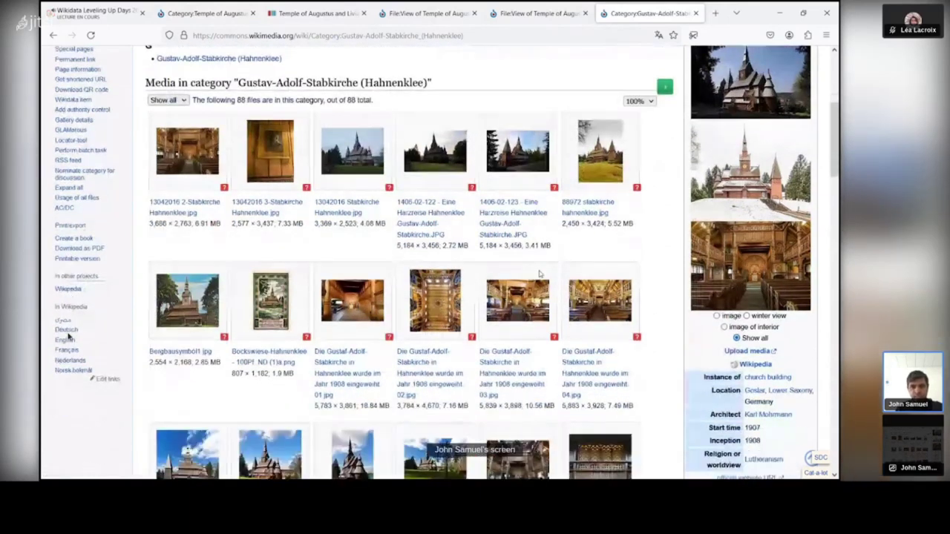
{"action": "scroll", "coordinate": [68, 336], "scroll_direction": "up", "scroll_amount": 5}
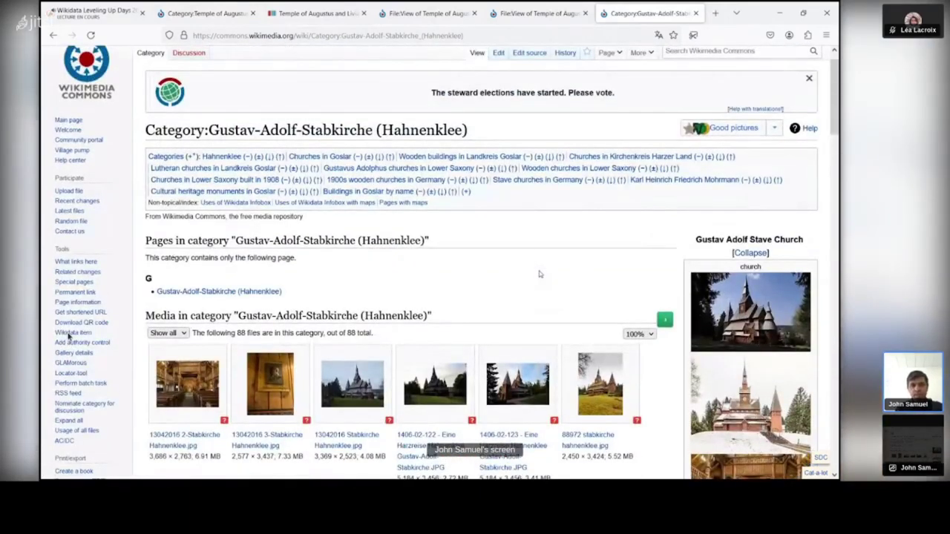
{"action": "scroll", "coordinate": [68, 336], "scroll_direction": "down", "scroll_amount": 8}
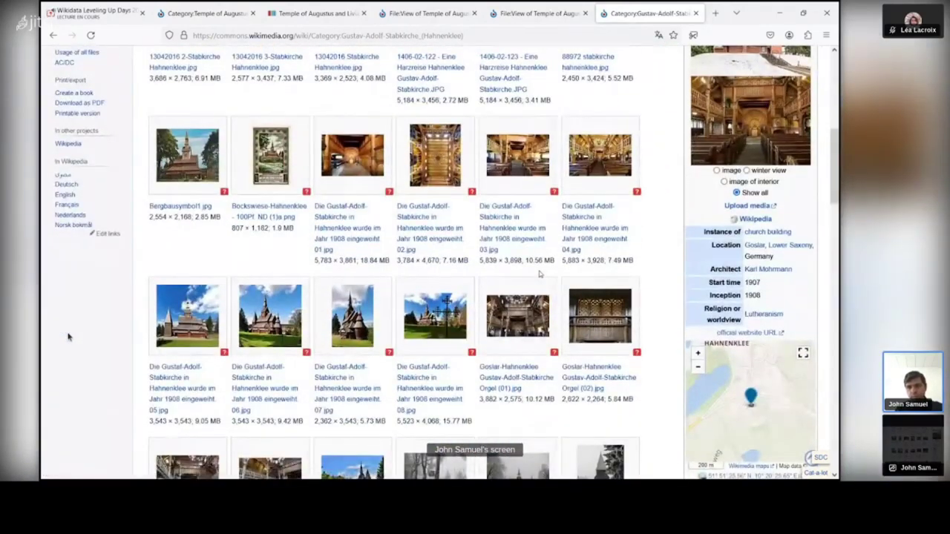
{"action": "scroll", "coordinate": [69, 336], "scroll_direction": "down", "scroll_amount": 7}
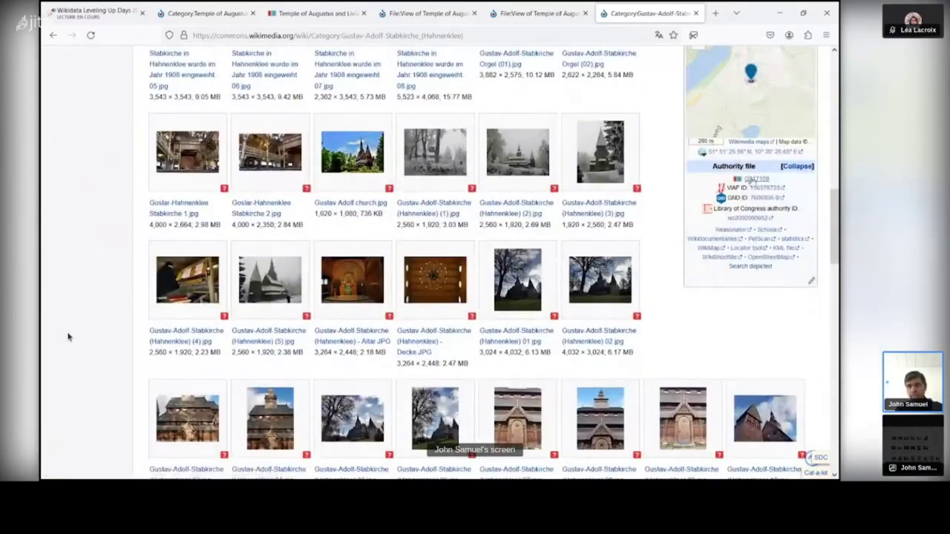
{"action": "middle_click", "coordinate": [753, 179]}
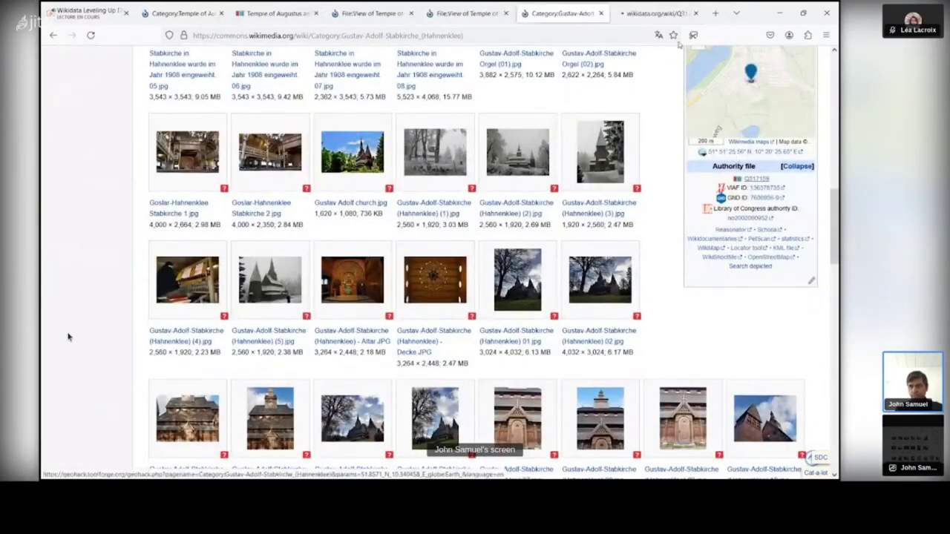
- Look over the Gustav Adolf Stave Church Wikidata item, checking its Commons category briefly in between
{"action": "left_click", "coordinate": [657, 12]}
{"action": "scroll", "coordinate": [540, 280], "scroll_direction": "down", "scroll_amount": 3}
{"action": "scroll", "coordinate": [540, 281], "scroll_direction": "down", "scroll_amount": 3}
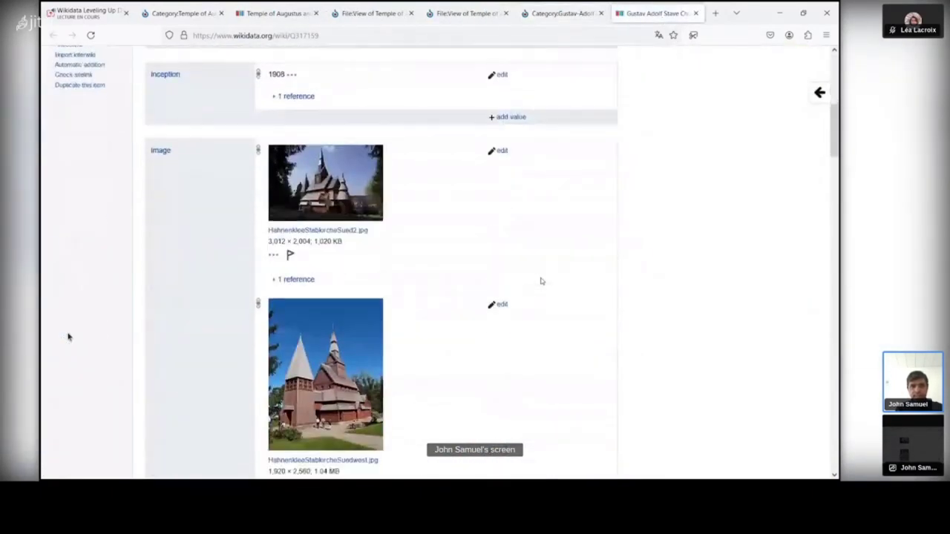
{"action": "scroll", "coordinate": [472, 315], "scroll_direction": "down", "scroll_amount": 6}
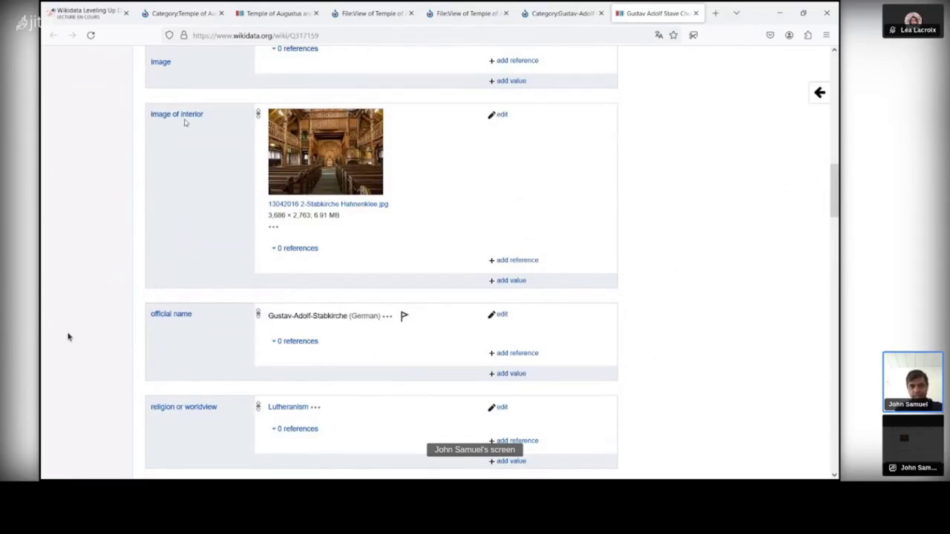
{"action": "left_click", "coordinate": [561, 13]}
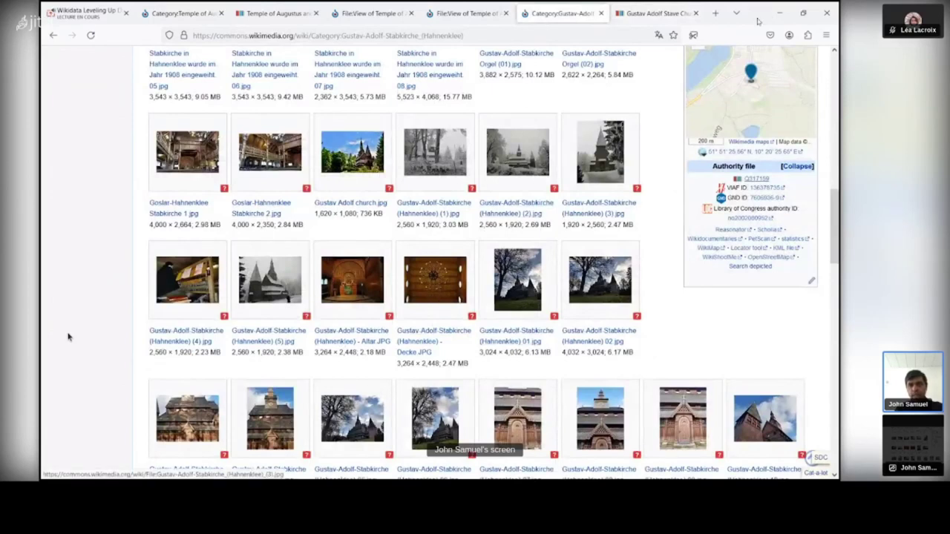
{"action": "left_click", "coordinate": [653, 13]}
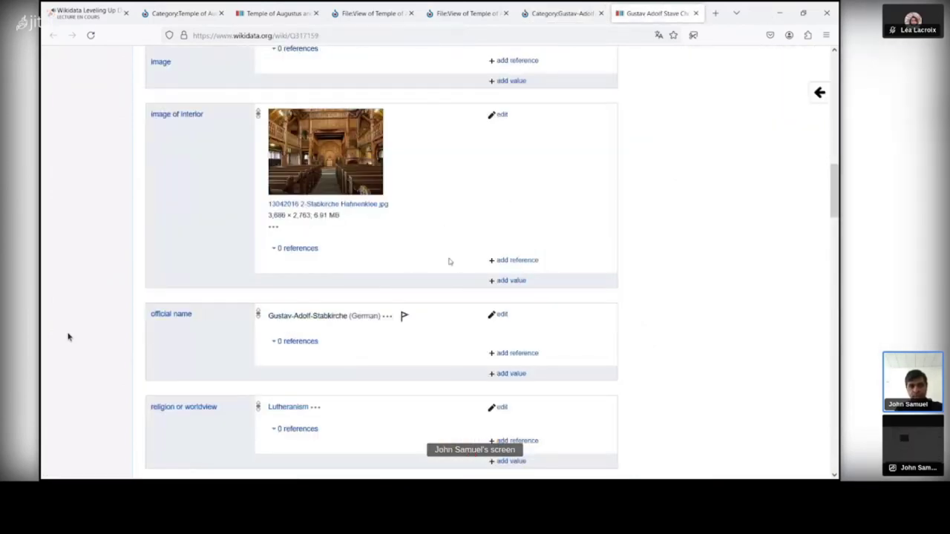
{"action": "scroll", "coordinate": [449, 261], "scroll_direction": "down", "scroll_amount": 1}
{"action": "scroll", "coordinate": [448, 261], "scroll_direction": "down", "scroll_amount": 12}
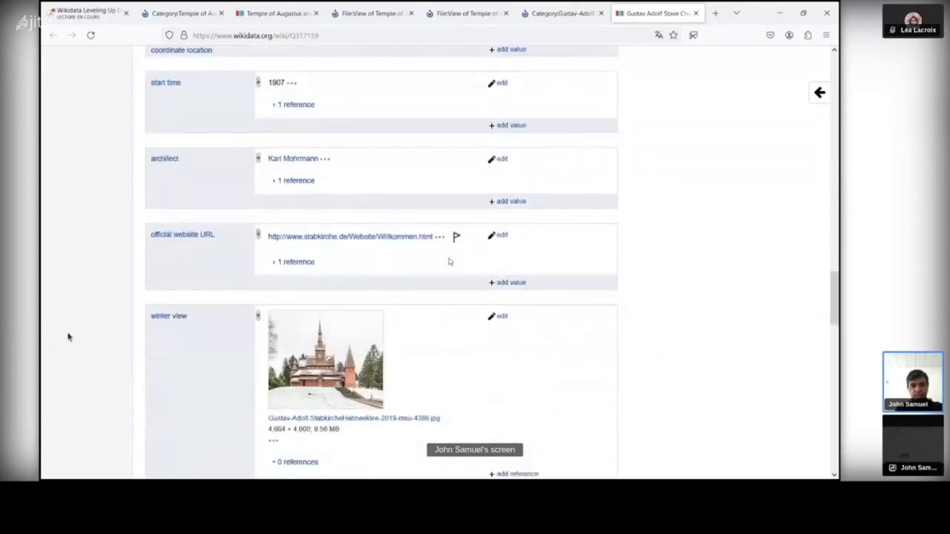
{"action": "scroll", "coordinate": [449, 261], "scroll_direction": "down", "scroll_amount": 2}
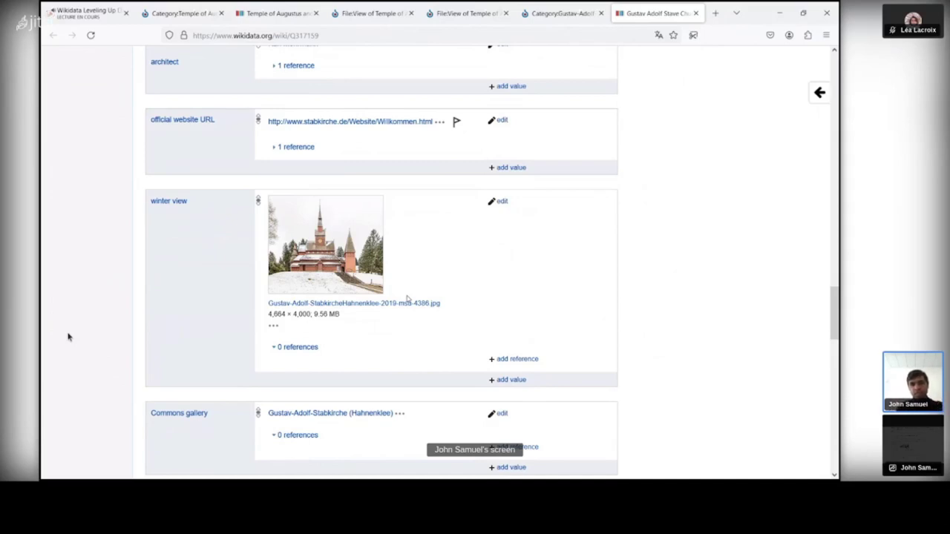
- Return to the stave church's Commons category and its infobox with architect Karl Mohrmann and inception 1908
{"action": "left_click", "coordinate": [563, 15]}
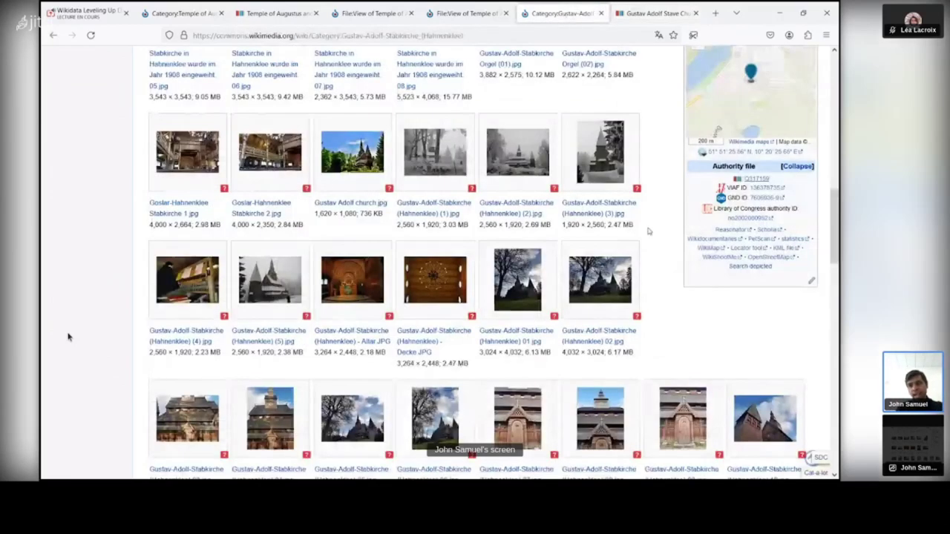
{"action": "scroll", "coordinate": [671, 283], "scroll_direction": "up", "scroll_amount": 5}
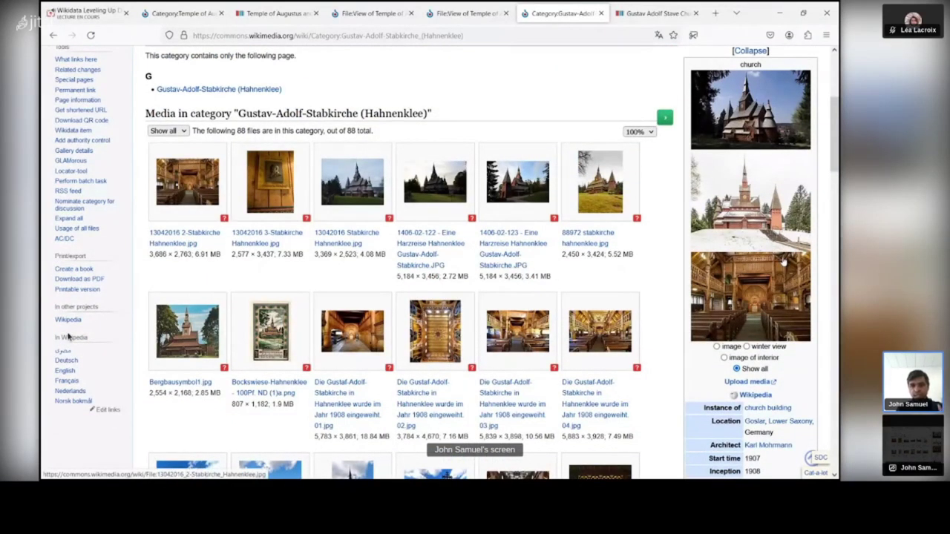
{"action": "scroll", "coordinate": [68, 337], "scroll_direction": "down", "scroll_amount": 3}
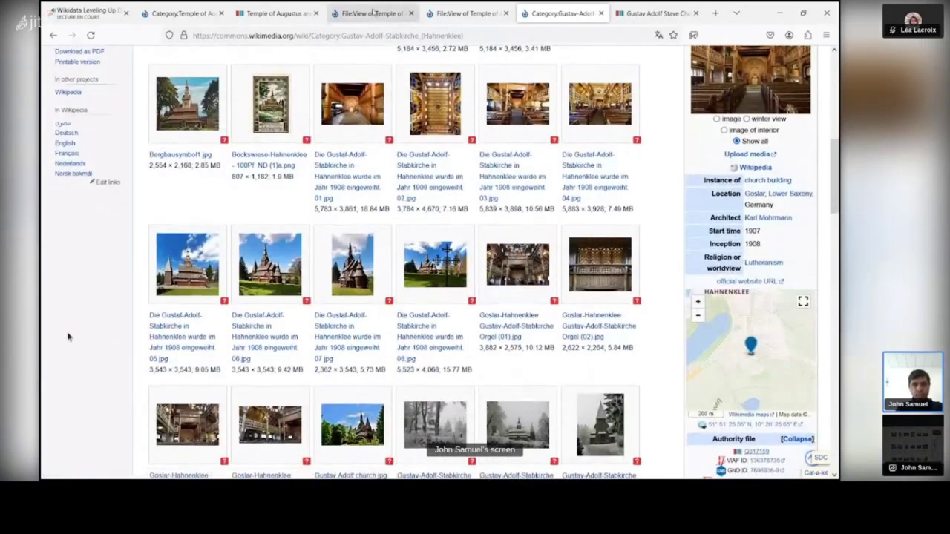
- Bring up the View of Temple of Augustus and Livia photo page
{"action": "left_click", "coordinate": [373, 13]}
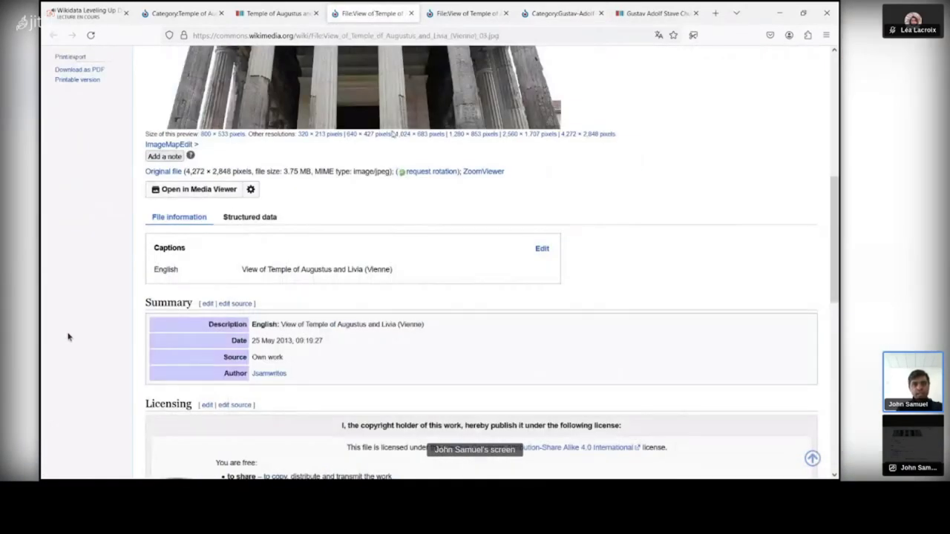
{"action": "scroll", "coordinate": [391, 134], "scroll_direction": "up", "scroll_amount": 1}
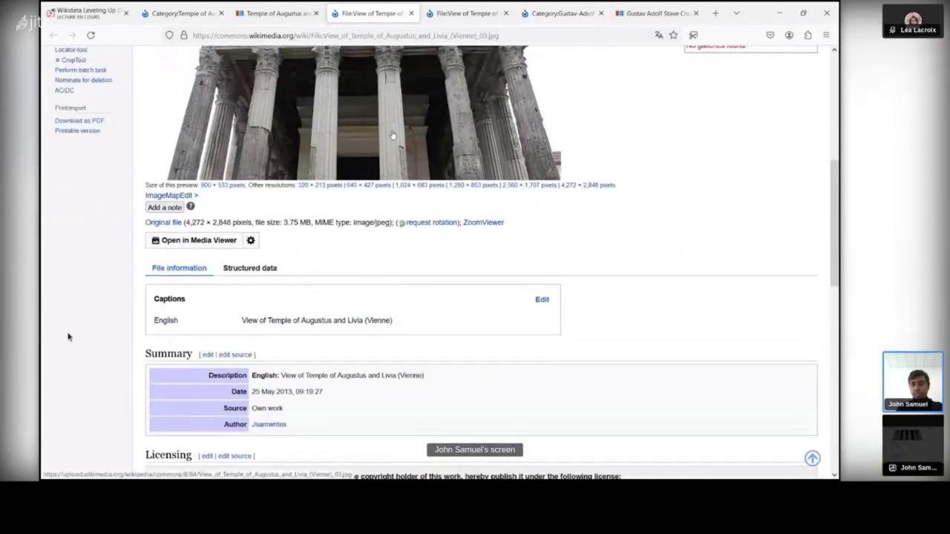
{"action": "scroll", "coordinate": [392, 135], "scroll_direction": "up", "scroll_amount": 4}
{"action": "scroll", "coordinate": [392, 135], "scroll_direction": "down", "scroll_amount": 4}
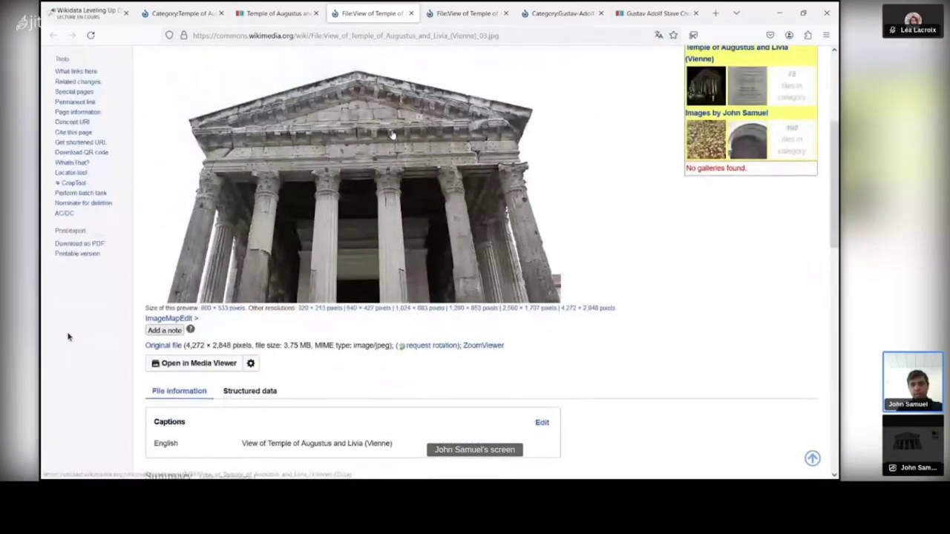
- Review the photo's structured data: depicts, creator, copyright, inception and captured with
{"action": "left_click", "coordinate": [248, 277]}
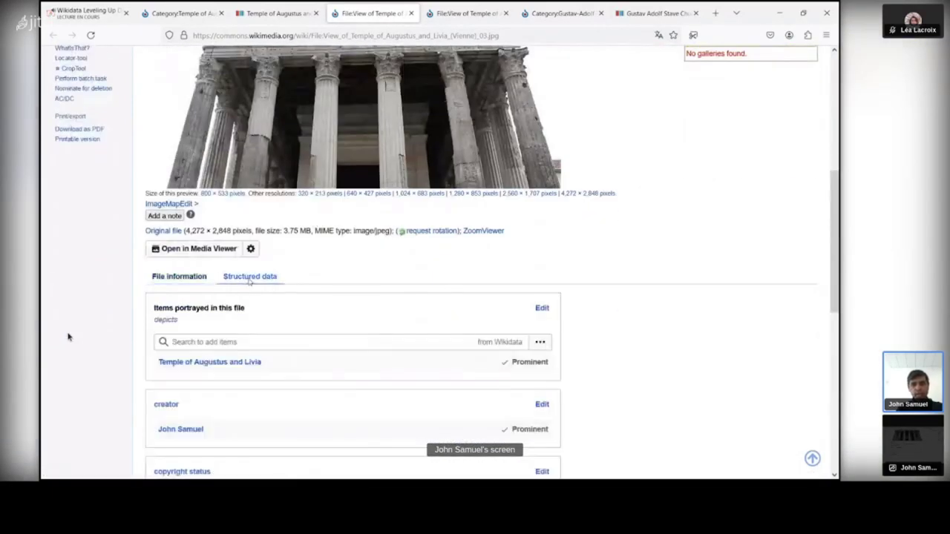
{"action": "scroll", "coordinate": [356, 300], "scroll_direction": "down", "scroll_amount": 2}
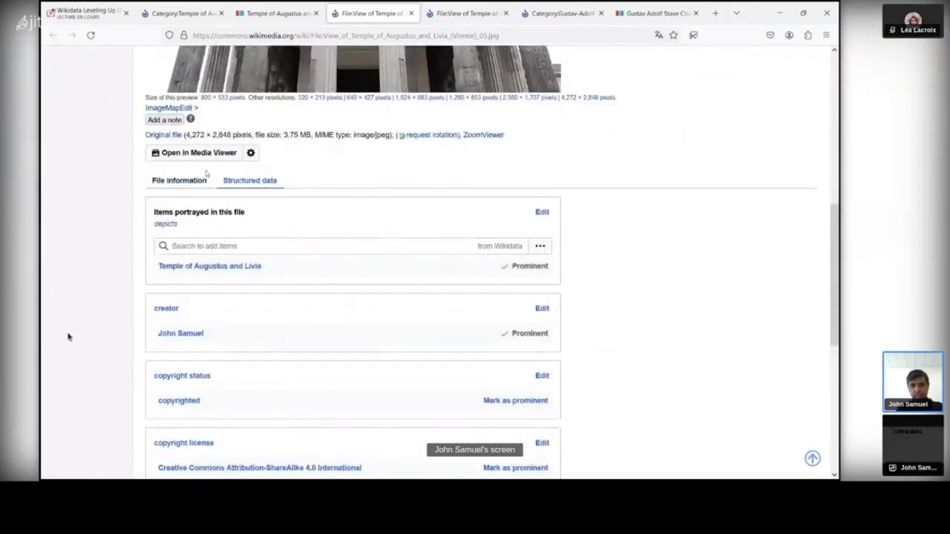
{"action": "scroll", "coordinate": [313, 199], "scroll_direction": "down", "scroll_amount": 3}
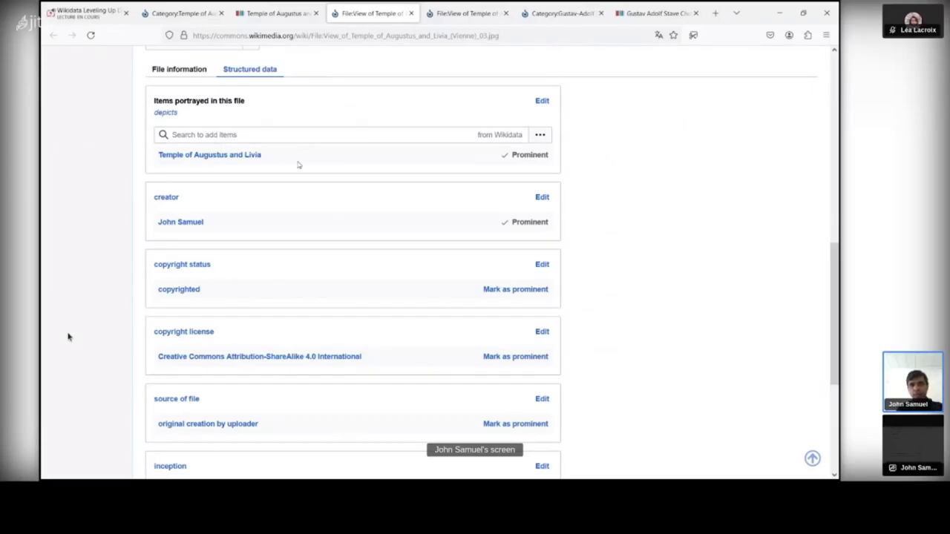
{"action": "scroll", "coordinate": [298, 186], "scroll_direction": "down", "scroll_amount": 1}
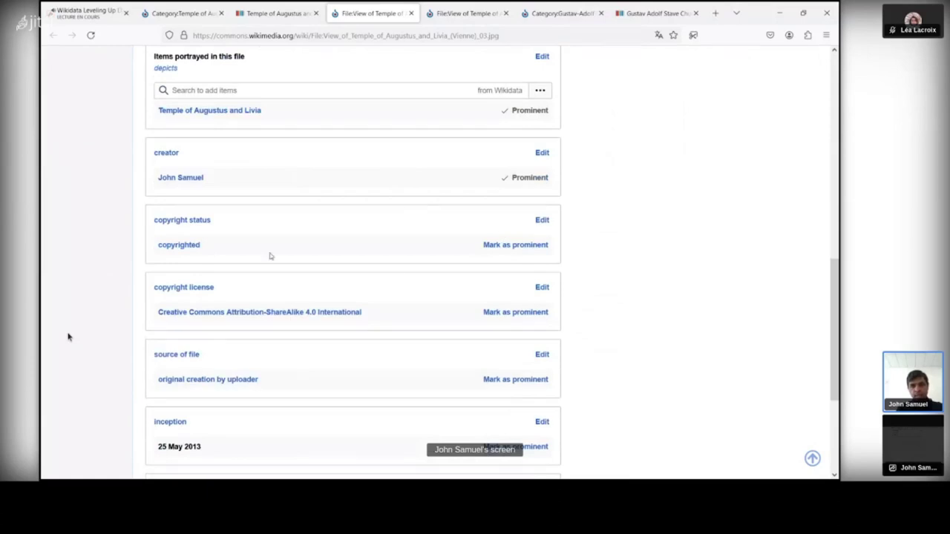
{"action": "scroll", "coordinate": [362, 436], "scroll_direction": "down", "scroll_amount": 3}
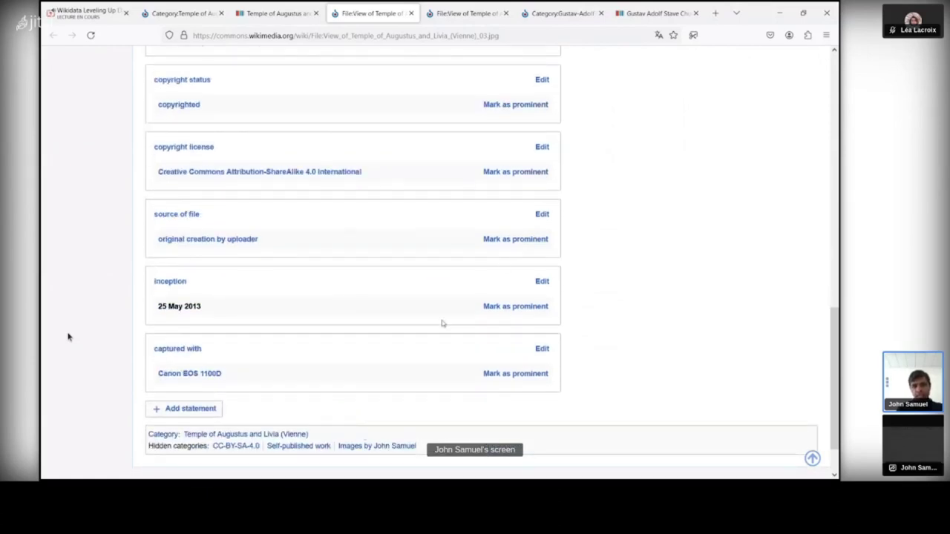
{"action": "scroll", "coordinate": [442, 324], "scroll_direction": "up", "scroll_amount": 1}
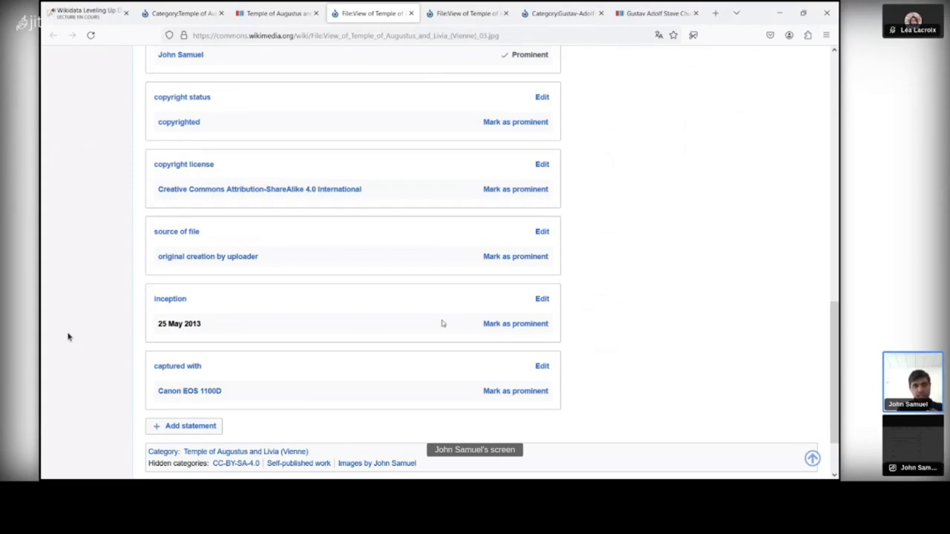
{"action": "left_click", "coordinate": [198, 15]}
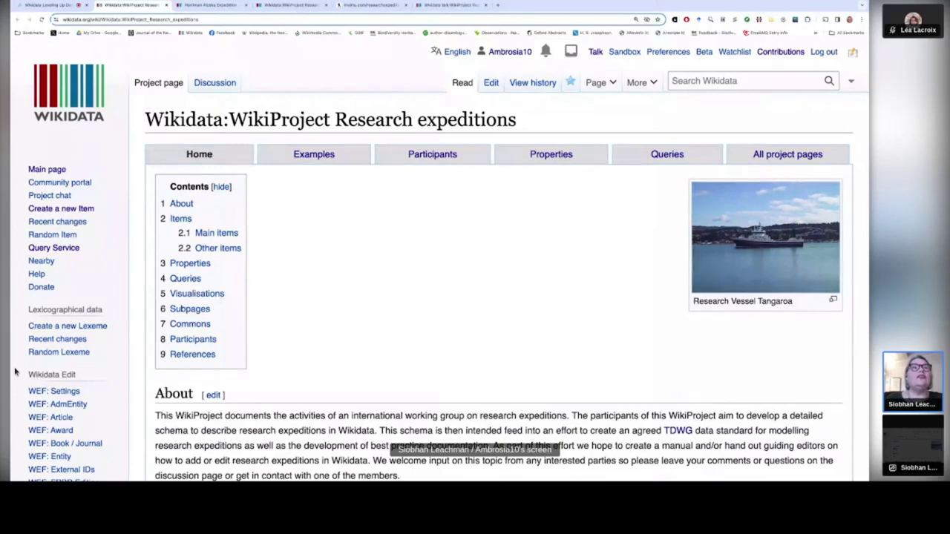
- Bring up the Harriman Alaska Expedition item (Q1586167) in Wikidata
{"action": "left_click", "coordinate": [204, 5]}
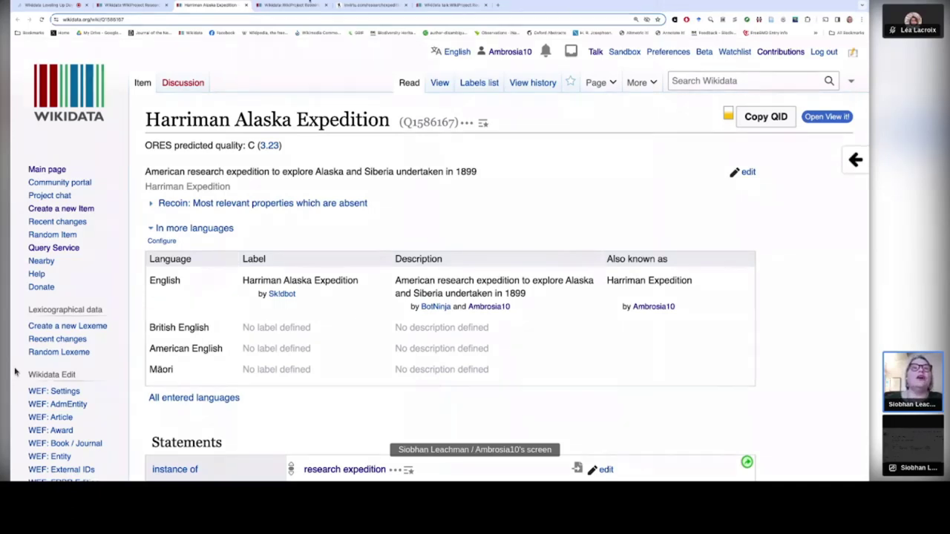
- Show the Research expeditions WikiProject Properties page listing the Research Expedition schema
{"action": "left_click", "coordinate": [308, 6]}
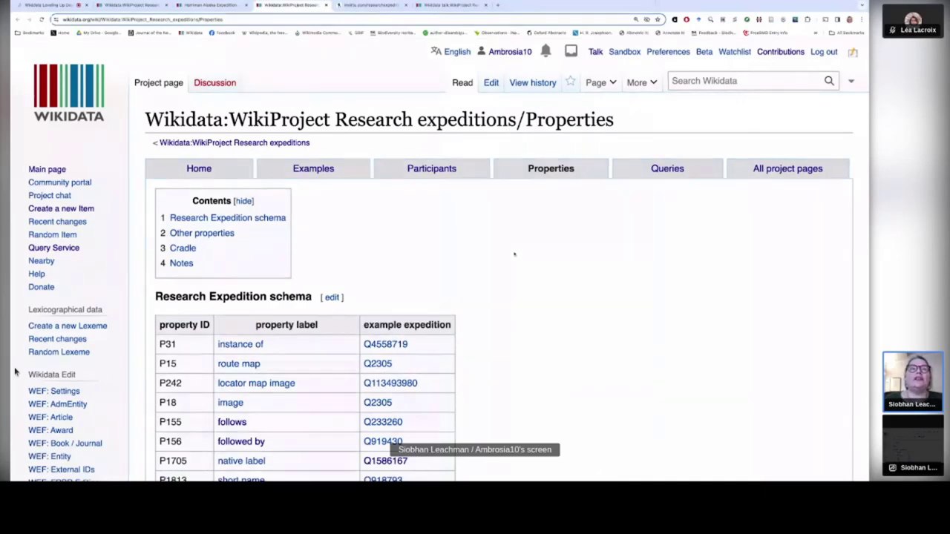
- Scroll through the Research Expedition schema's property rows, then bring up the statistics charts
{"action": "scroll", "coordinate": [15, 371], "scroll_direction": "down", "scroll_amount": 3}
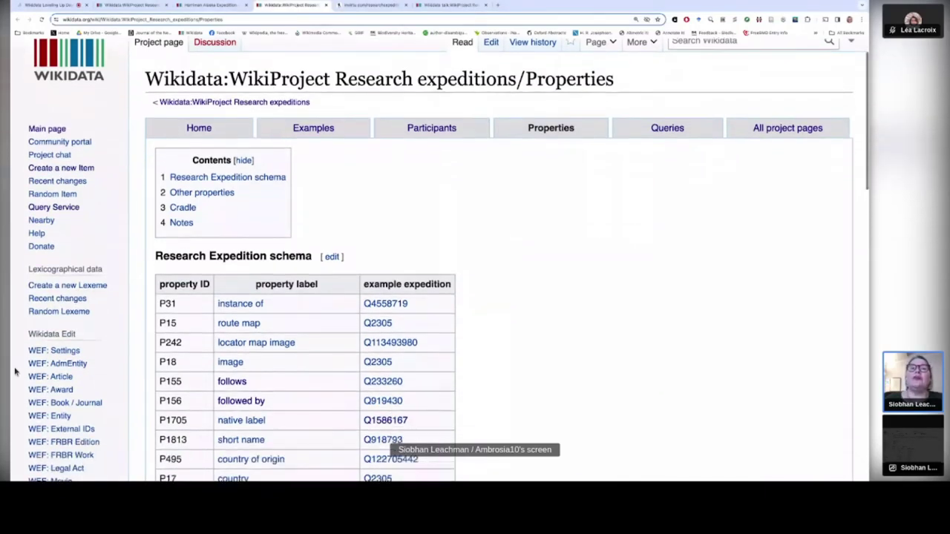
{"action": "scroll", "coordinate": [15, 371], "scroll_direction": "down", "scroll_amount": 4}
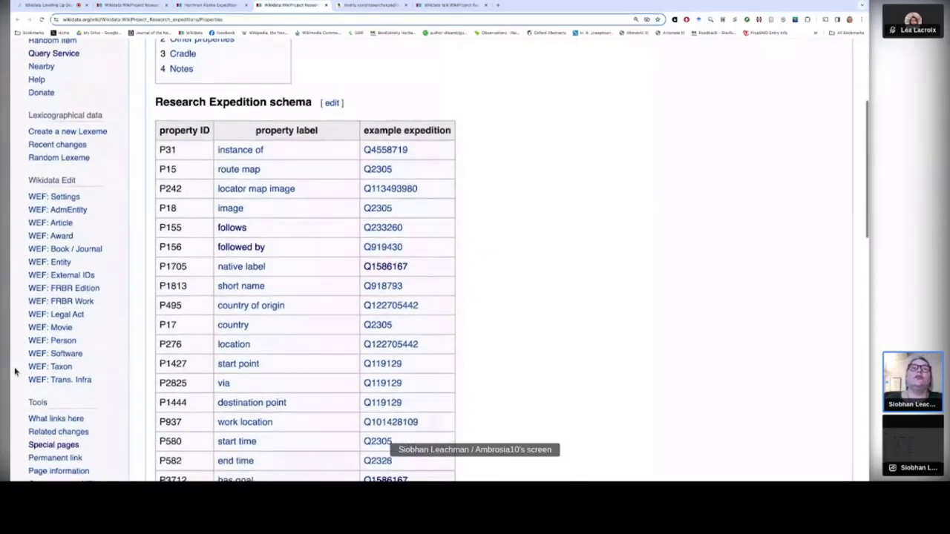
{"action": "scroll", "coordinate": [14, 371], "scroll_direction": "down", "scroll_amount": 1}
{"action": "scroll", "coordinate": [15, 371], "scroll_direction": "down", "scroll_amount": 1}
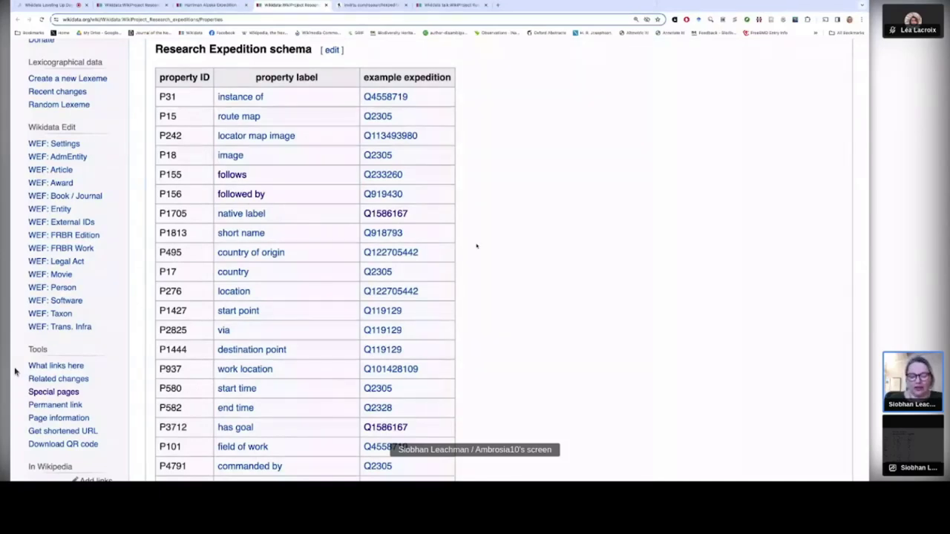
{"action": "left_click", "coordinate": [373, 8]}
- Look over the expedition creation and edit charts, then go to the WikiProject talk page
{"action": "scroll", "coordinate": [419, 199], "scroll_direction": "down", "scroll_amount": 1}
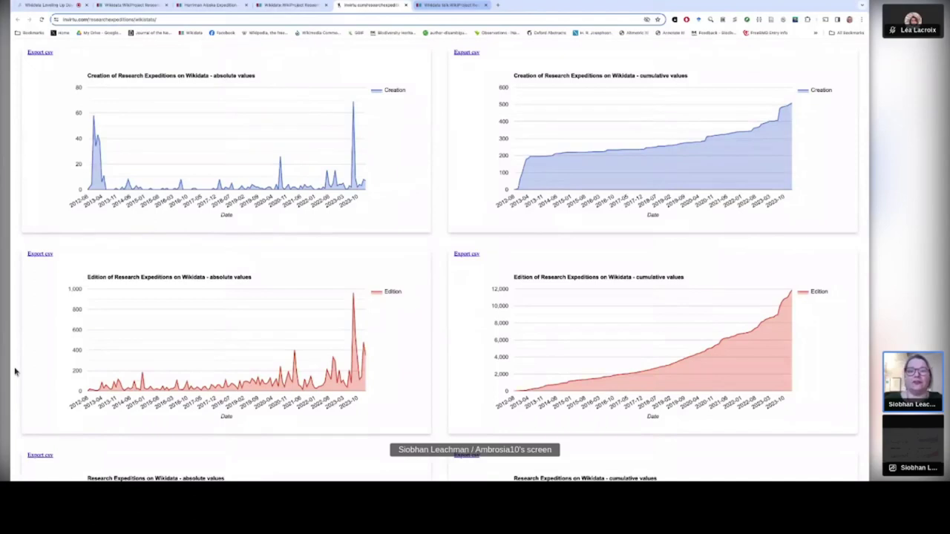
{"action": "left_click", "coordinate": [452, 6]}
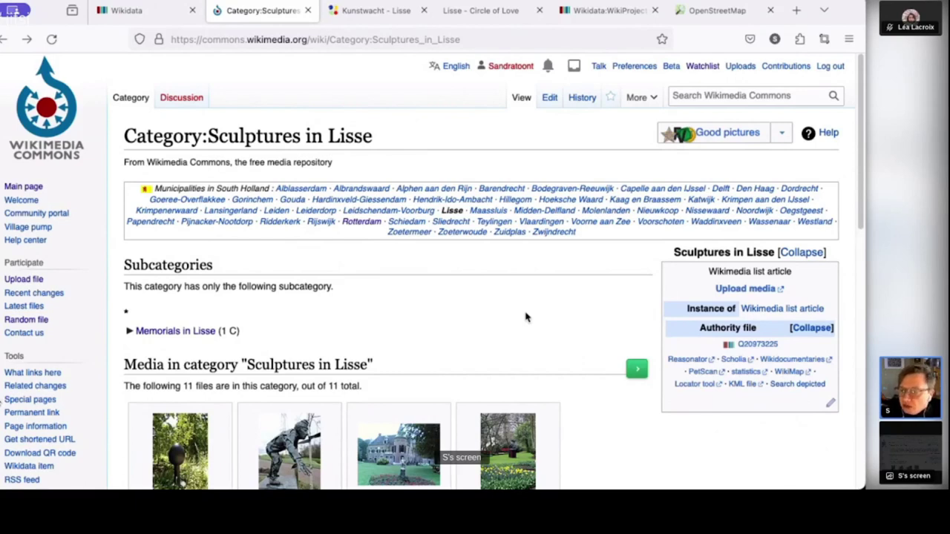
- Scroll down to the 11 Sculptures in Lisse thumbnails, including Keukenhof (4).JPG and Castlefest0208200827.jpg
{"action": "scroll", "coordinate": [525, 317], "scroll_direction": "down", "scroll_amount": 2}
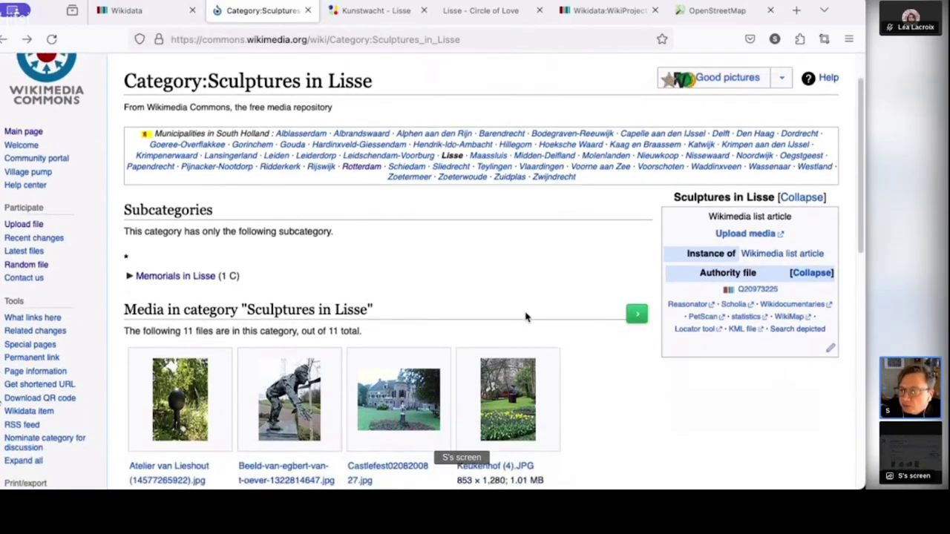
{"action": "scroll", "coordinate": [534, 315], "scroll_direction": "down", "scroll_amount": 1}
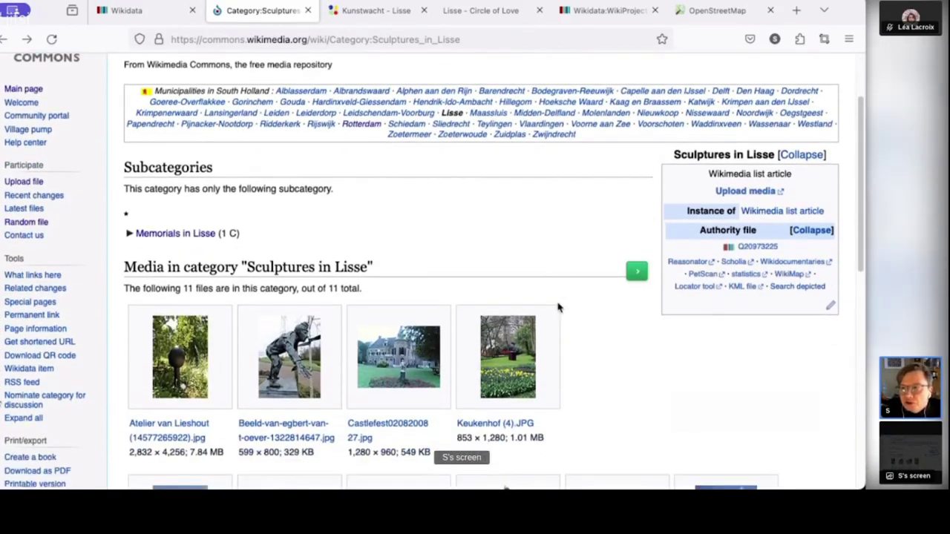
{"action": "scroll", "coordinate": [558, 307], "scroll_direction": "down", "scroll_amount": 1}
{"action": "scroll", "coordinate": [558, 307], "scroll_direction": "down", "scroll_amount": 2}
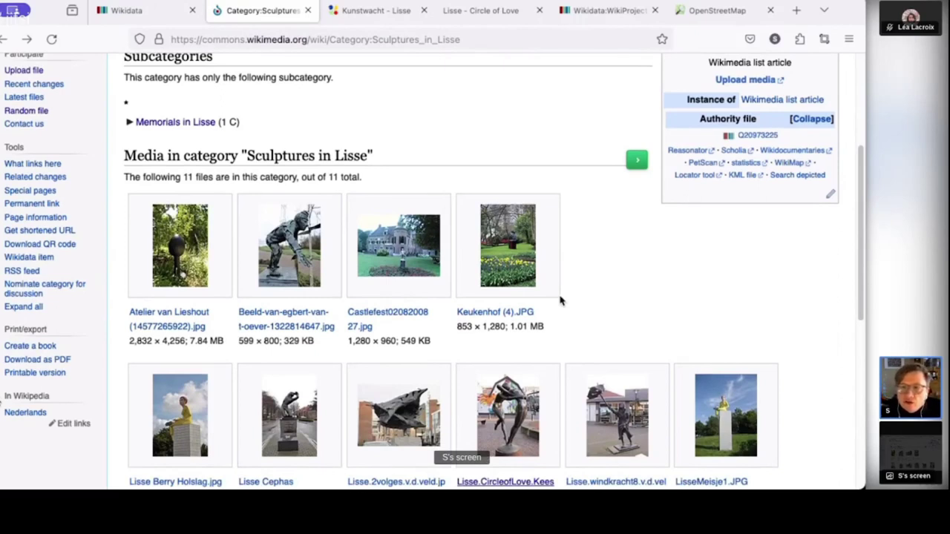
{"action": "scroll", "coordinate": [560, 301], "scroll_direction": "down", "scroll_amount": 1}
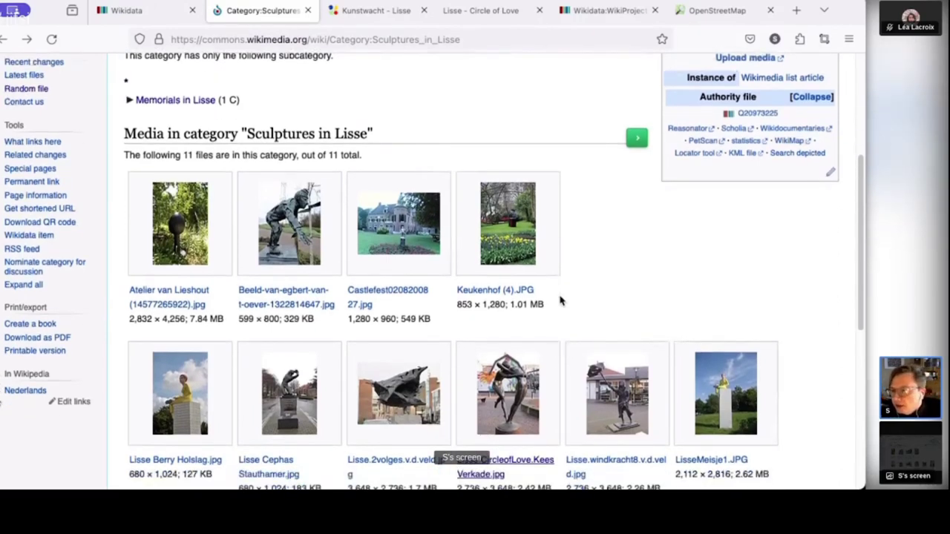
{"action": "scroll", "coordinate": [560, 300], "scroll_direction": "up", "scroll_amount": 3}
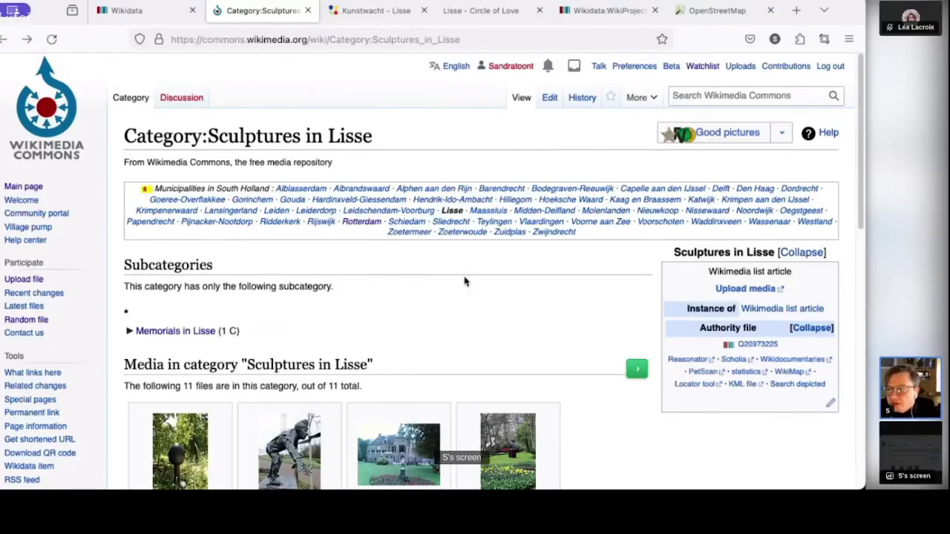
{"action": "scroll", "coordinate": [466, 280], "scroll_direction": "down", "scroll_amount": 3}
{"action": "scroll", "coordinate": [466, 280], "scroll_direction": "down", "scroll_amount": 5}
{"action": "scroll", "coordinate": [466, 280], "scroll_direction": "down", "scroll_amount": 3}
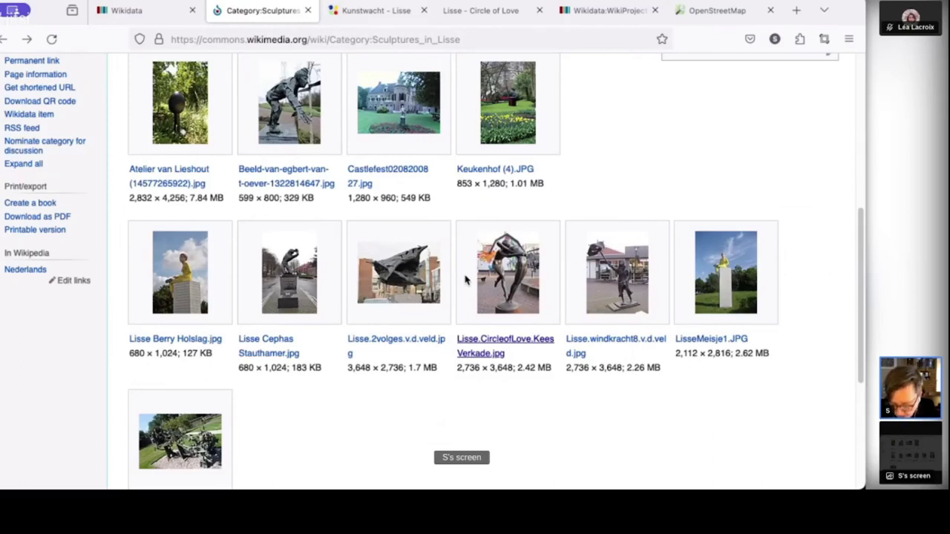
- Open the file page of Lisse.CircleofLove.Kees Verkade.jpg from the Lisse sculptures category
{"action": "key", "text": "ctrl+plus"}
{"action": "key", "text": "ctrl+plus"}
{"action": "key", "text": "ctrl+plus"}
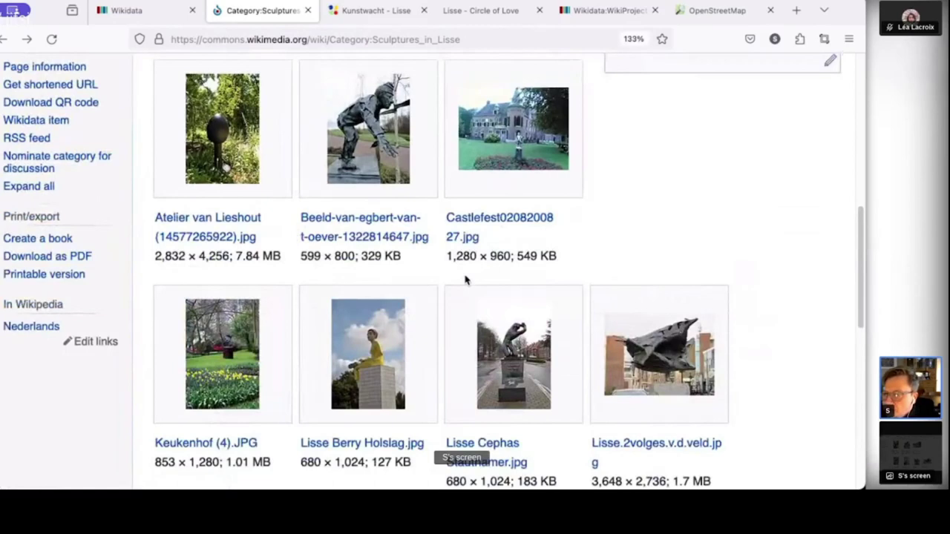
{"action": "scroll", "coordinate": [563, 241], "scroll_direction": "down", "scroll_amount": 3}
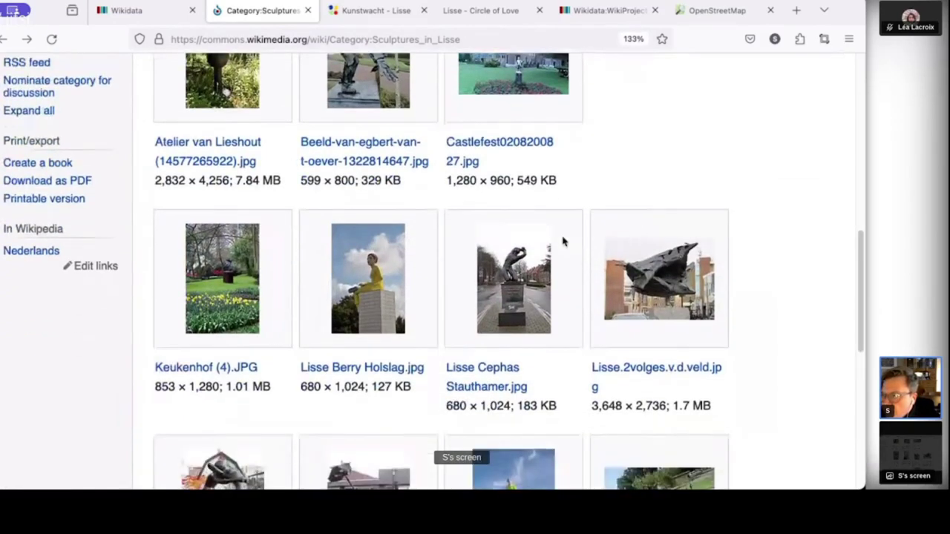
{"action": "scroll", "coordinate": [562, 241], "scroll_direction": "down", "scroll_amount": 4}
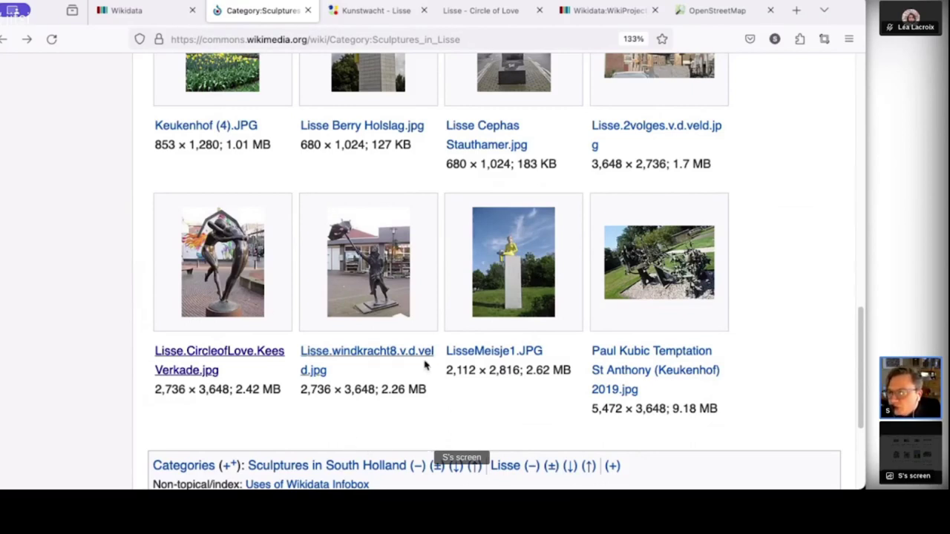
{"action": "left_click", "coordinate": [229, 357]}
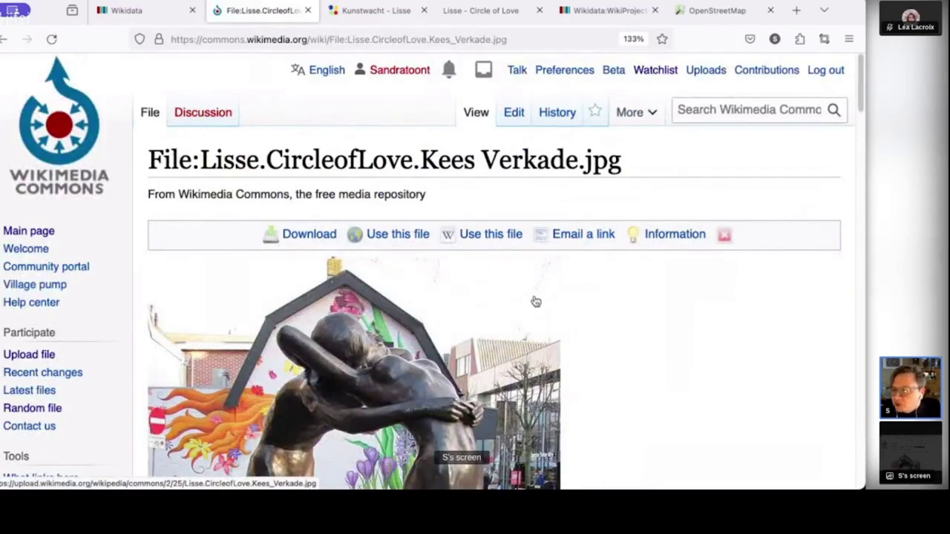
{"action": "scroll", "coordinate": [578, 296], "scroll_direction": "down", "scroll_amount": 2}
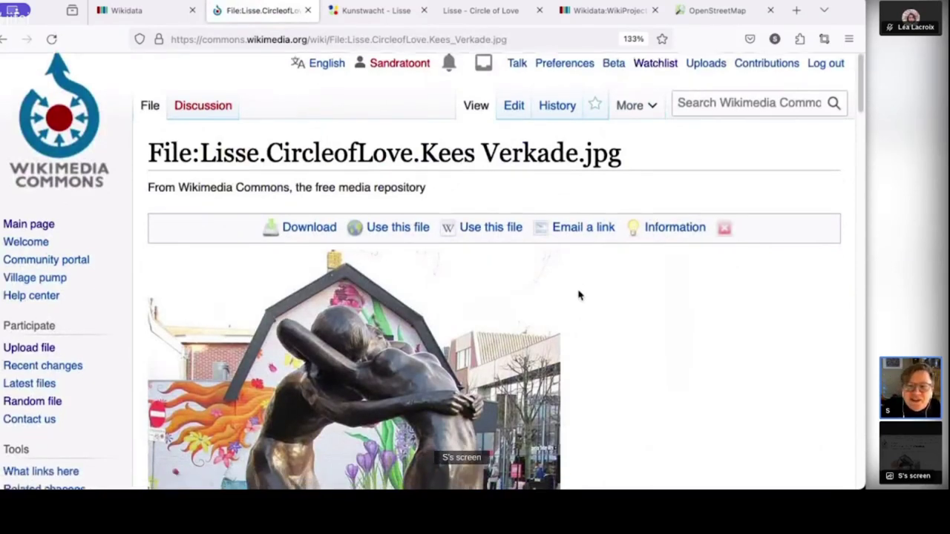
{"action": "scroll", "coordinate": [578, 296], "scroll_direction": "down", "scroll_amount": 5}
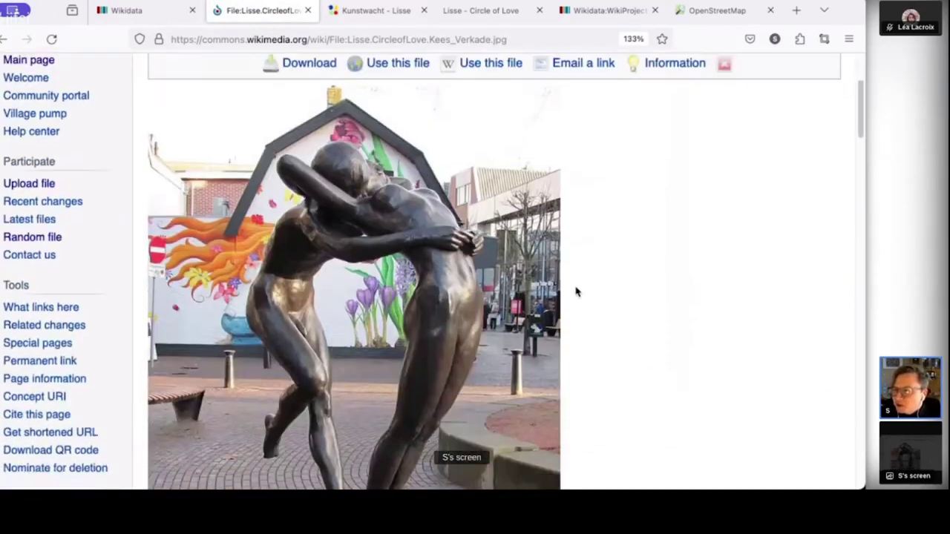
{"action": "scroll", "coordinate": [577, 292], "scroll_direction": "down", "scroll_amount": 4}
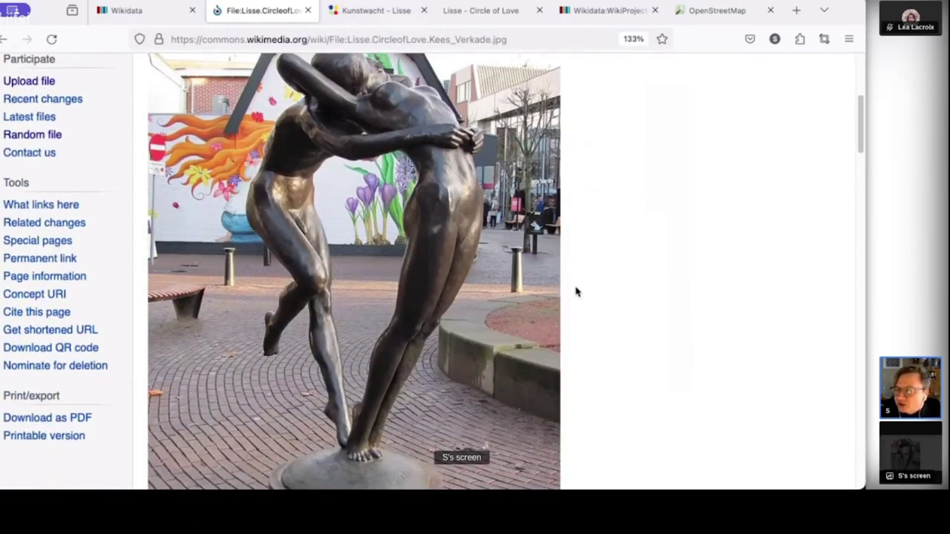
{"action": "scroll", "coordinate": [576, 292], "scroll_direction": "down", "scroll_amount": 4}
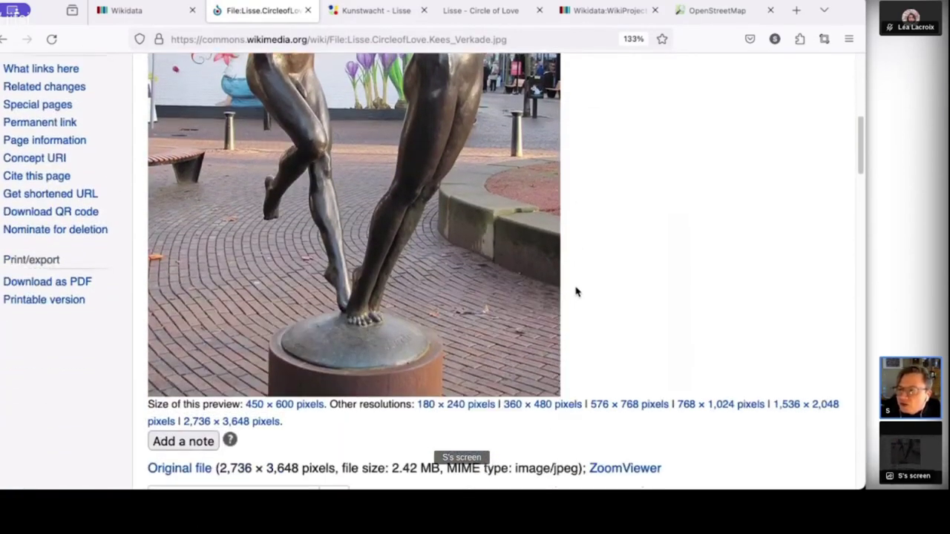
{"action": "scroll", "coordinate": [577, 292], "scroll_direction": "down", "scroll_amount": 2}
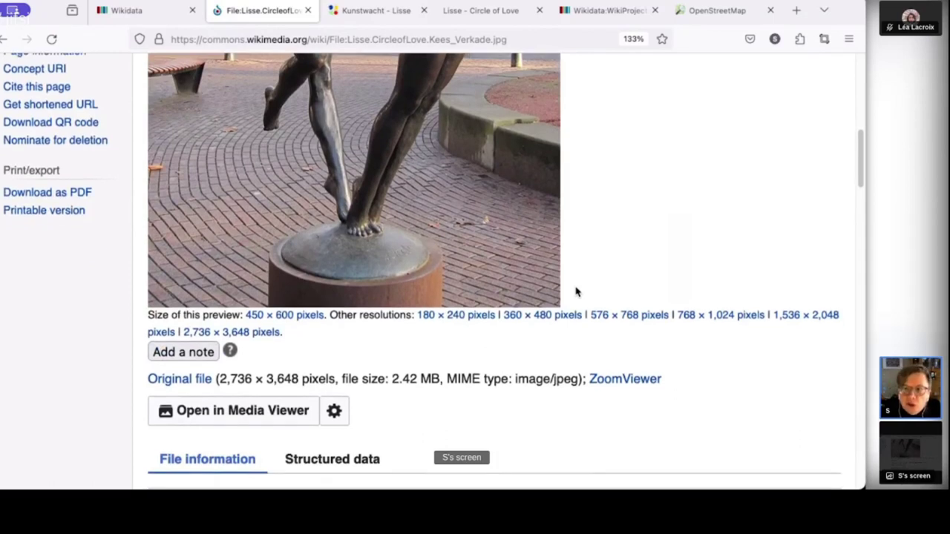
{"action": "scroll", "coordinate": [577, 291], "scroll_direction": "up", "scroll_amount": 10}
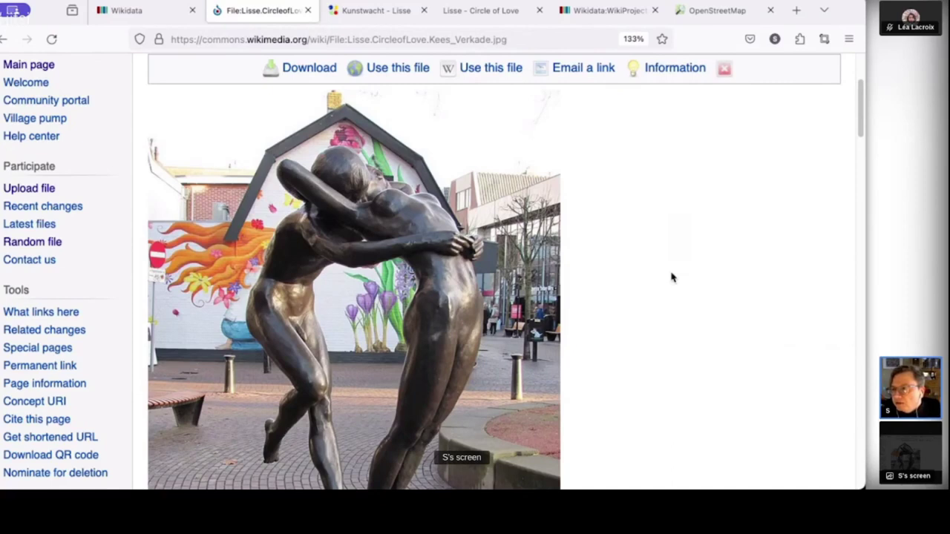
{"action": "scroll", "coordinate": [671, 277], "scroll_direction": "up", "scroll_amount": 4}
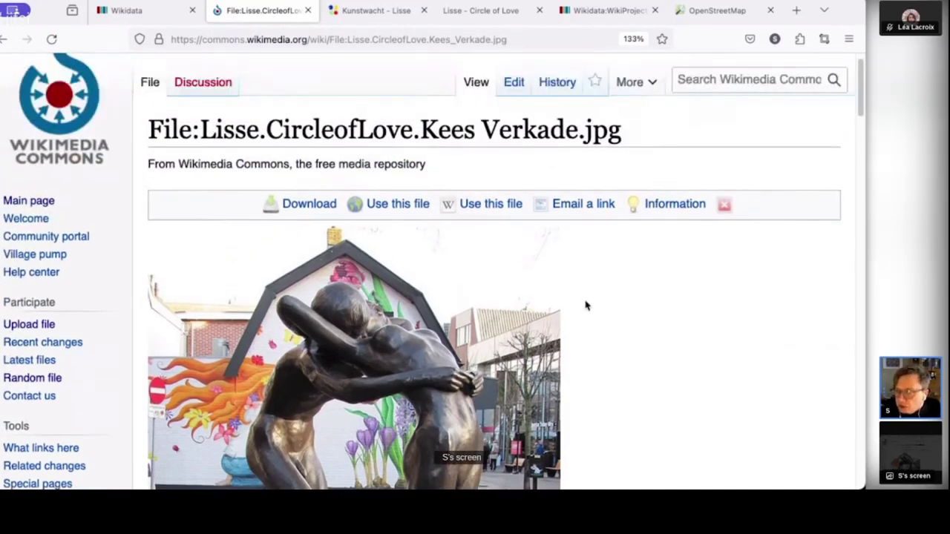
{"action": "scroll", "coordinate": [608, 300], "scroll_direction": "up", "scroll_amount": 1}
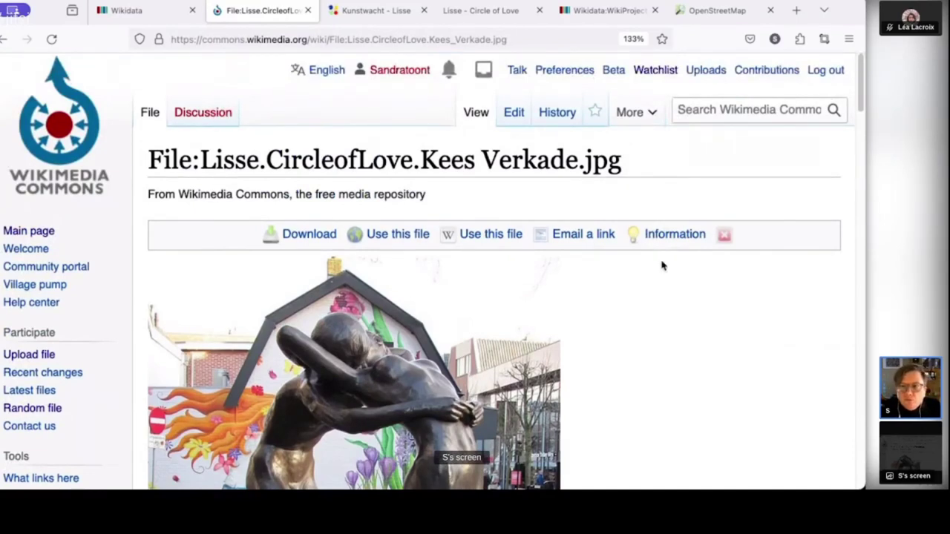
- Go from the data model page to the WikiProject Public art main page and browse its artwork gallery
{"action": "left_click", "coordinate": [605, 13]}
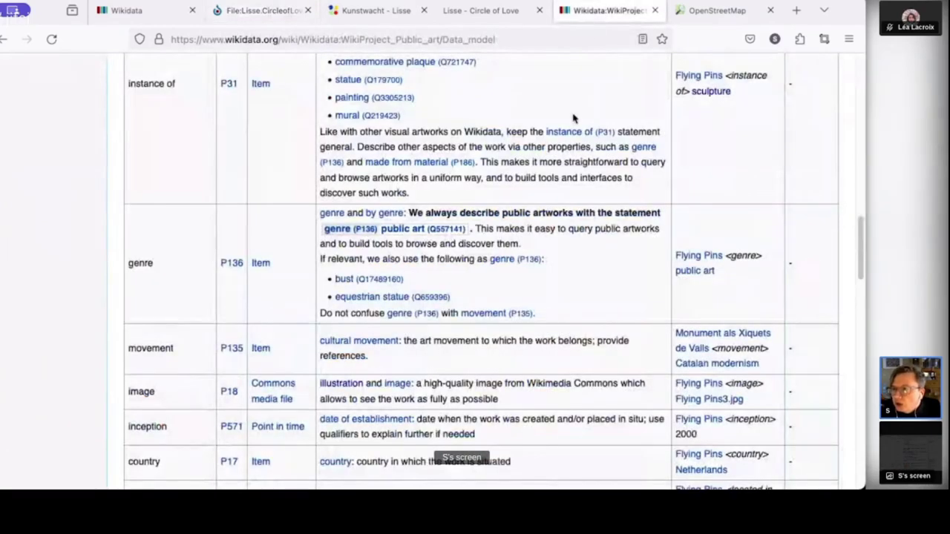
{"action": "scroll", "coordinate": [573, 119], "scroll_direction": "up", "scroll_amount": 1}
{"action": "scroll", "coordinate": [573, 119], "scroll_direction": "up", "scroll_amount": 10}
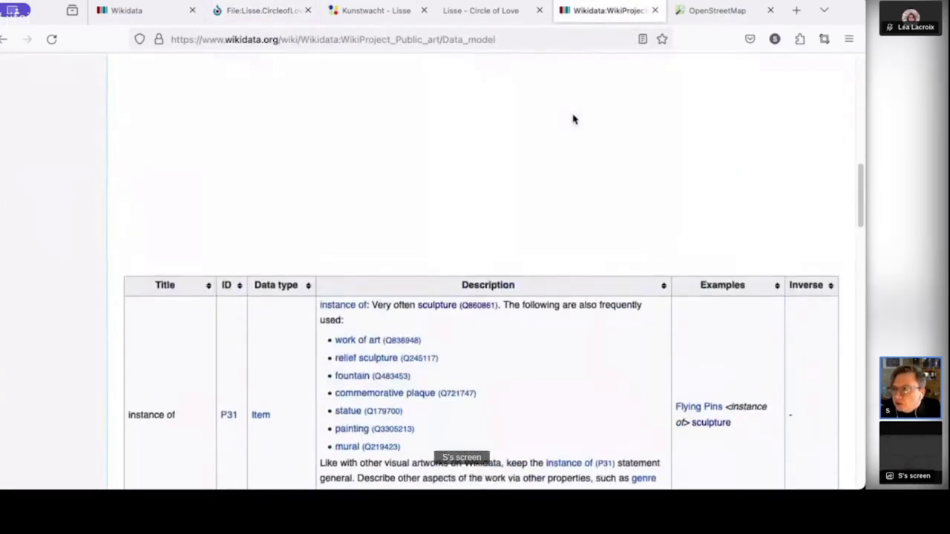
{"action": "scroll", "coordinate": [573, 118], "scroll_direction": "up", "scroll_amount": 8}
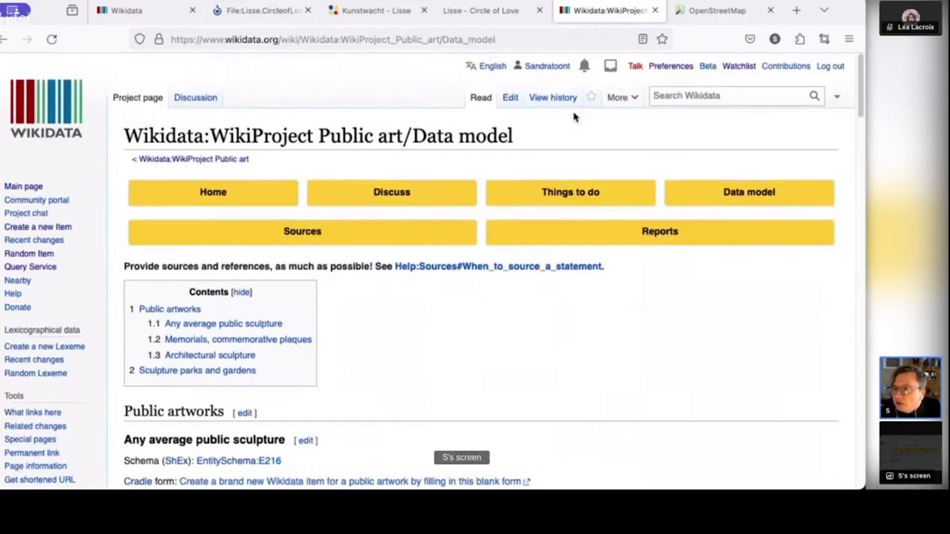
{"action": "left_click", "coordinate": [217, 199]}
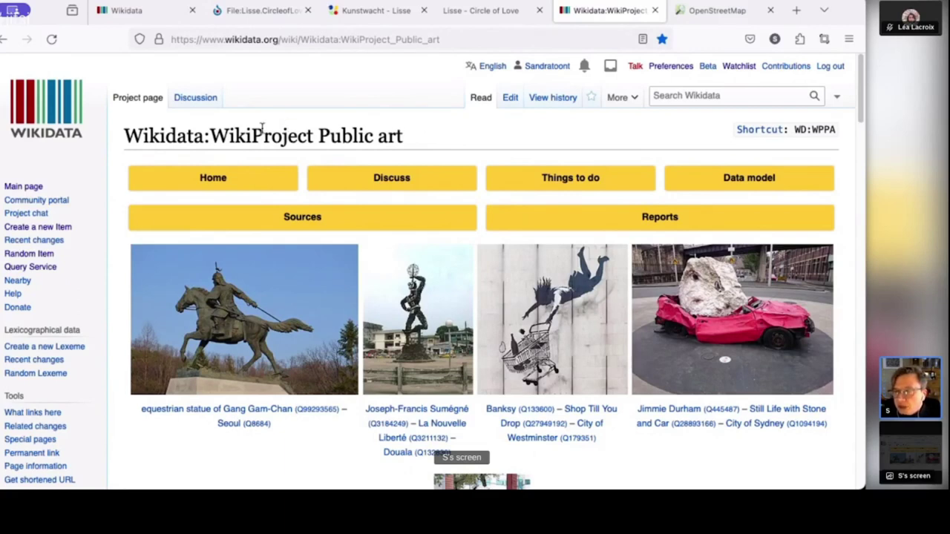
{"action": "scroll", "coordinate": [343, 141], "scroll_direction": "down", "scroll_amount": 2}
{"action": "scroll", "coordinate": [343, 141], "scroll_direction": "down", "scroll_amount": 10}
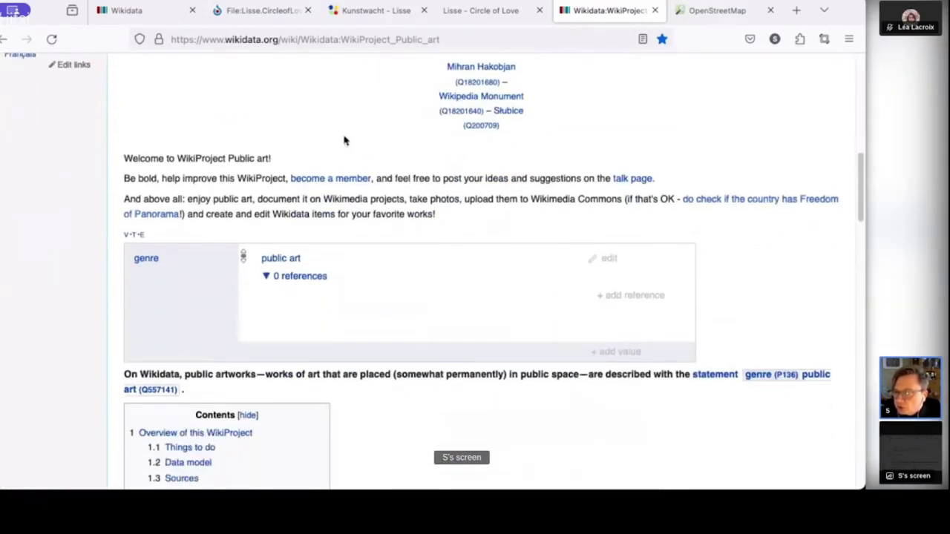
{"action": "scroll", "coordinate": [343, 139], "scroll_direction": "up", "scroll_amount": 10}
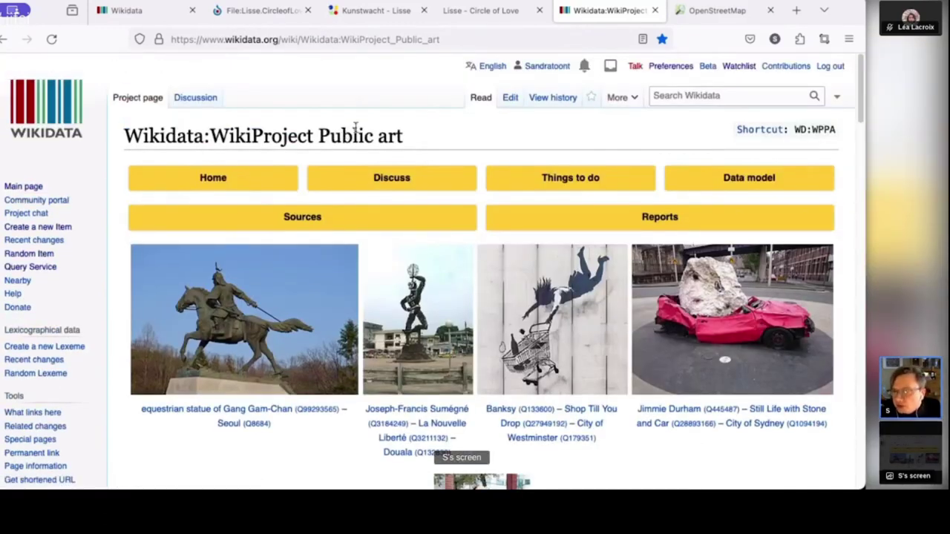
- Open the Public art Data model and read down to the genre (P136), image, inception and location rows
{"action": "left_click", "coordinate": [746, 184]}
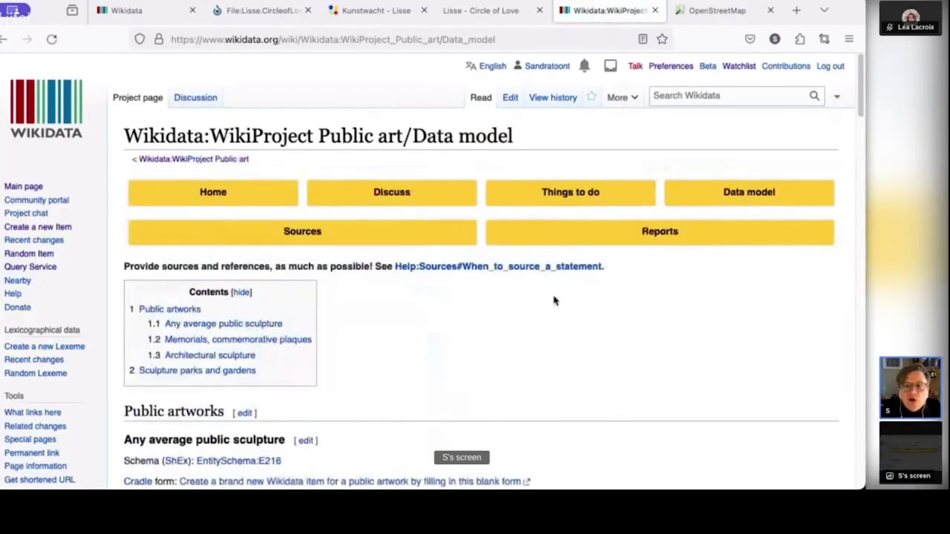
{"action": "scroll", "coordinate": [534, 328], "scroll_direction": "down", "scroll_amount": 1}
{"action": "scroll", "coordinate": [535, 328], "scroll_direction": "down", "scroll_amount": 1}
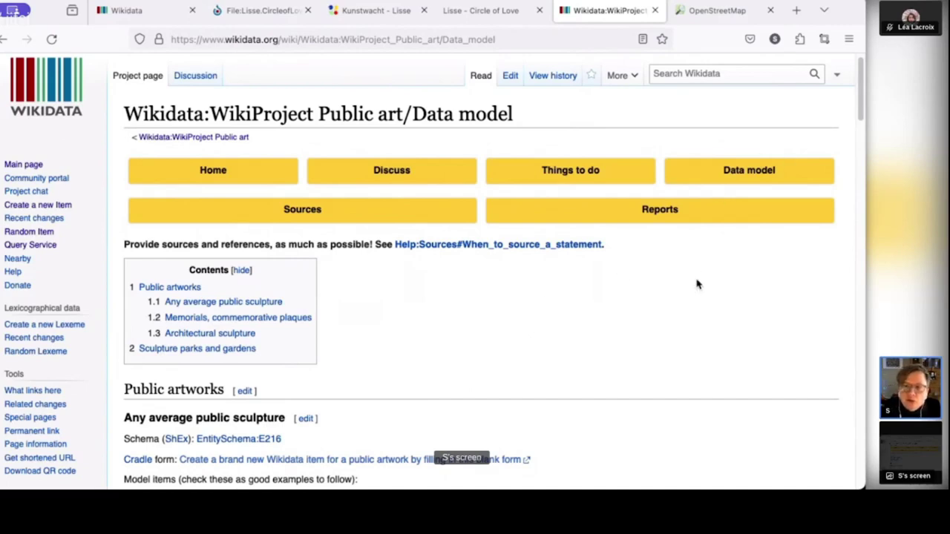
{"action": "scroll", "coordinate": [696, 284], "scroll_direction": "down", "scroll_amount": 5}
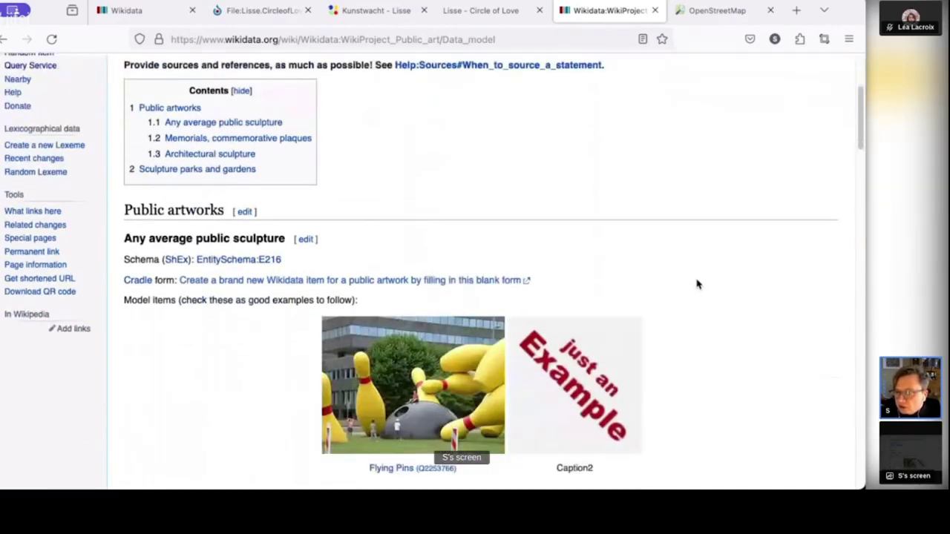
{"action": "scroll", "coordinate": [696, 284], "scroll_direction": "down", "scroll_amount": 12}
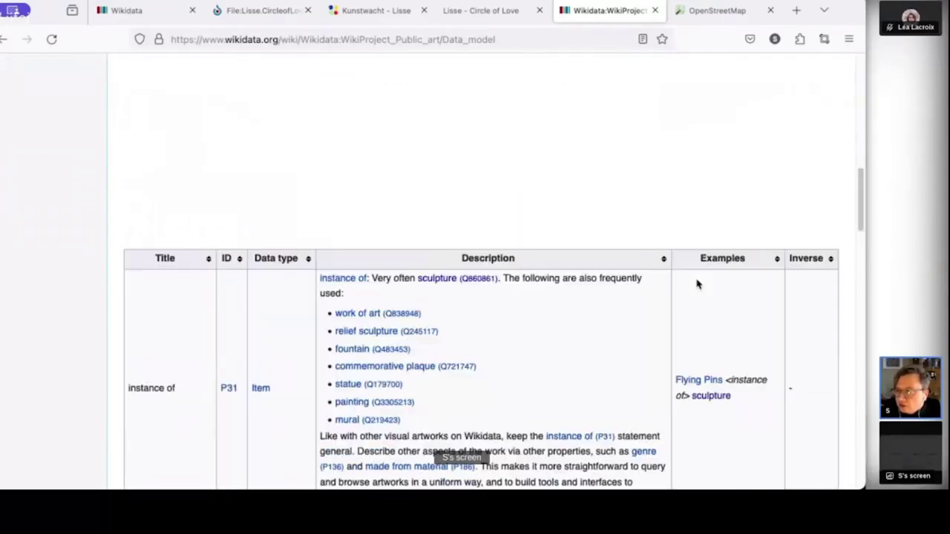
{"action": "scroll", "coordinate": [696, 285], "scroll_direction": "down", "scroll_amount": 3}
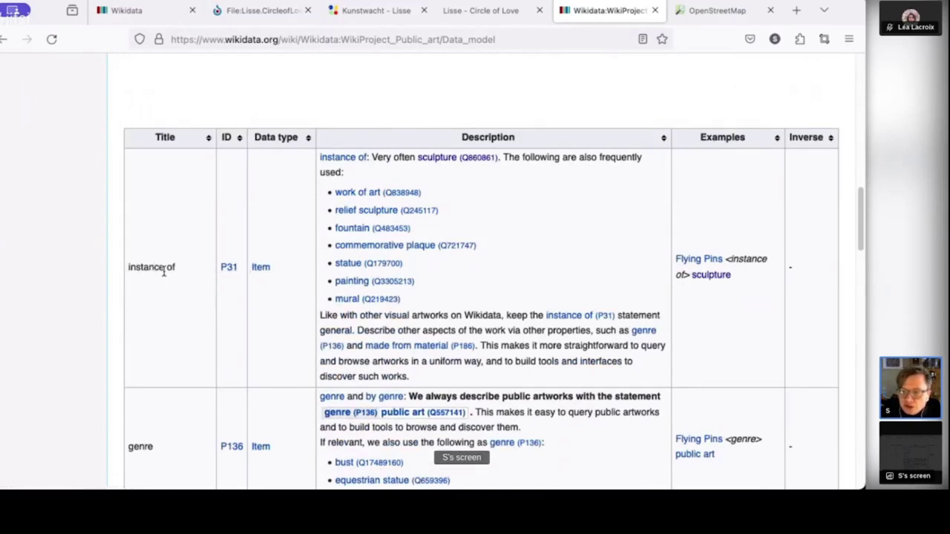
{"action": "scroll", "coordinate": [163, 271], "scroll_direction": "down", "scroll_amount": 4}
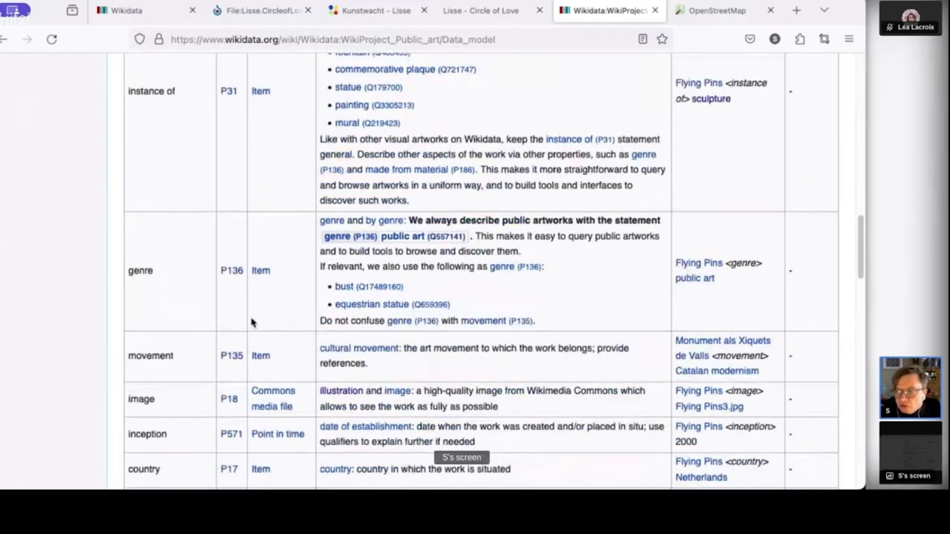
{"action": "scroll", "coordinate": [185, 334], "scroll_direction": "down", "scroll_amount": 2}
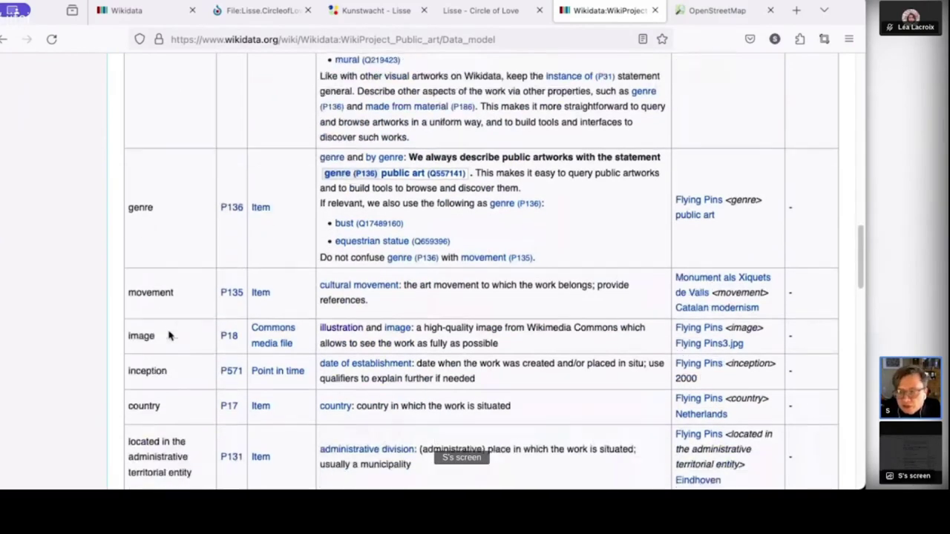
{"action": "scroll", "coordinate": [169, 335], "scroll_direction": "down", "scroll_amount": 2}
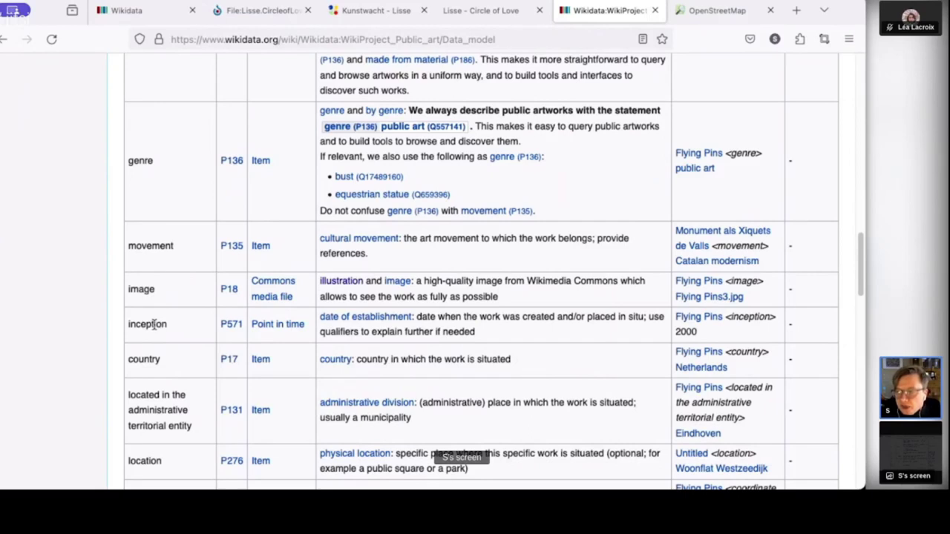
{"action": "scroll", "coordinate": [160, 326], "scroll_direction": "down", "scroll_amount": 1}
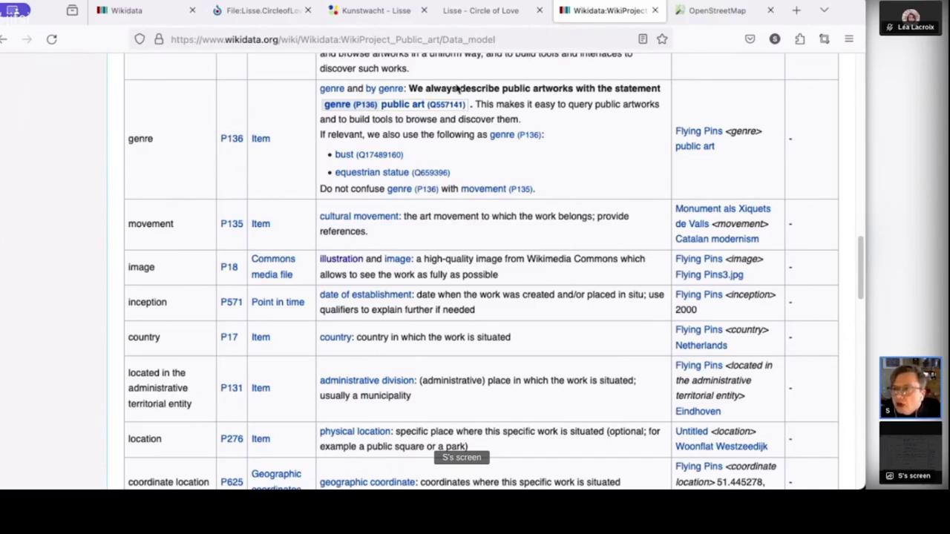
- Confirm Circle of Love's year 2011 on Kunstwacht Lisse, then move to the vanderkrogt.net Circle of Love page
{"action": "left_click", "coordinate": [369, 14]}
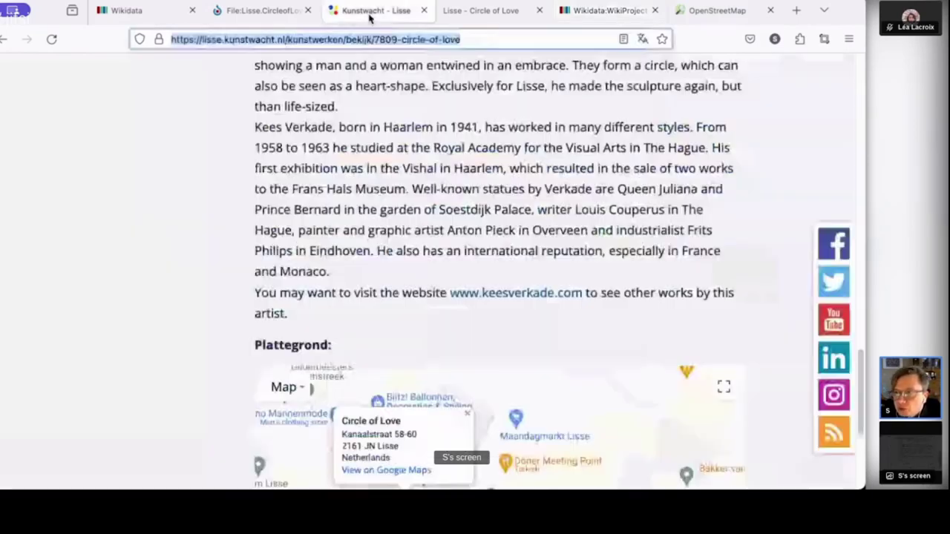
{"action": "scroll", "coordinate": [488, 228], "scroll_direction": "up", "scroll_amount": 1}
{"action": "scroll", "coordinate": [487, 228], "scroll_direction": "up", "scroll_amount": 7}
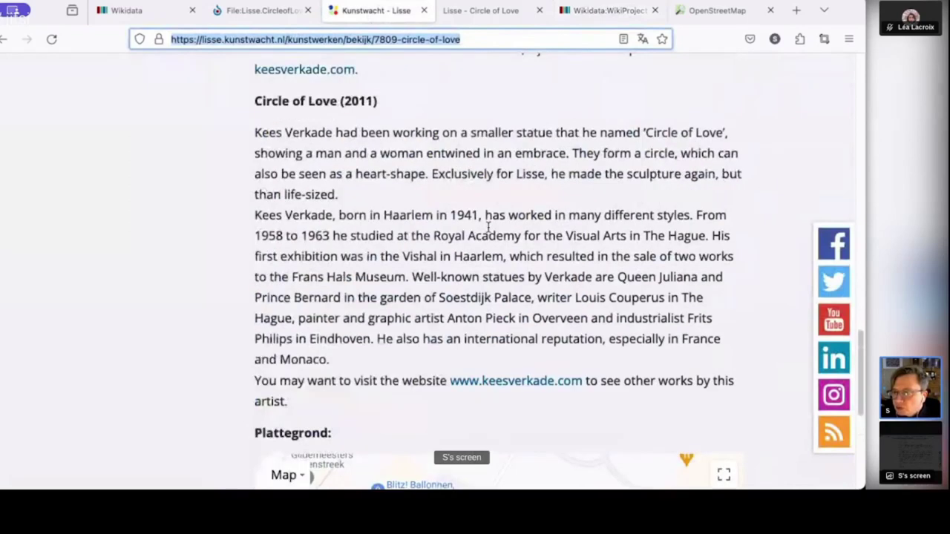
{"action": "scroll", "coordinate": [487, 228], "scroll_direction": "up", "scroll_amount": 6}
{"action": "scroll", "coordinate": [487, 231], "scroll_direction": "up", "scroll_amount": 3}
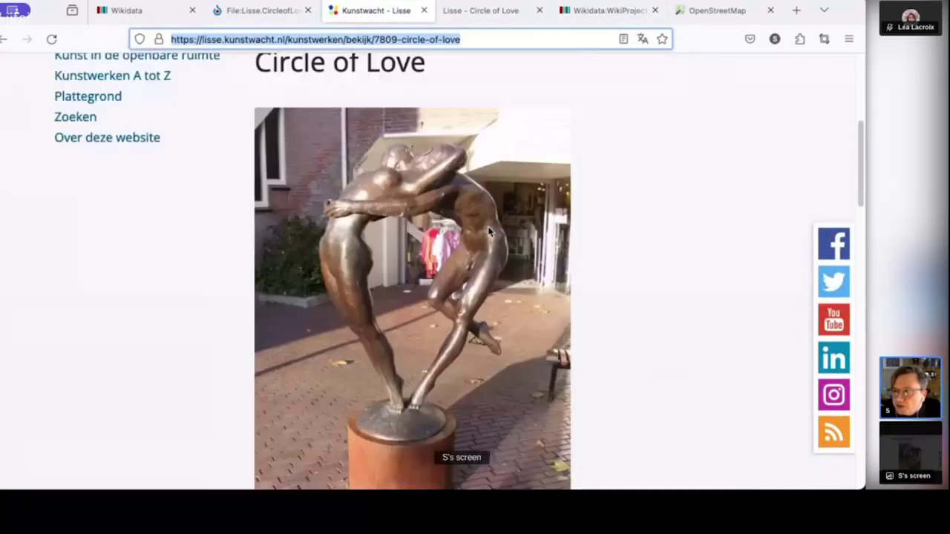
{"action": "scroll", "coordinate": [487, 232], "scroll_direction": "up", "scroll_amount": 2}
{"action": "scroll", "coordinate": [487, 232], "scroll_direction": "down", "scroll_amount": 4}
{"action": "scroll", "coordinate": [487, 231], "scroll_direction": "down", "scroll_amount": 5}
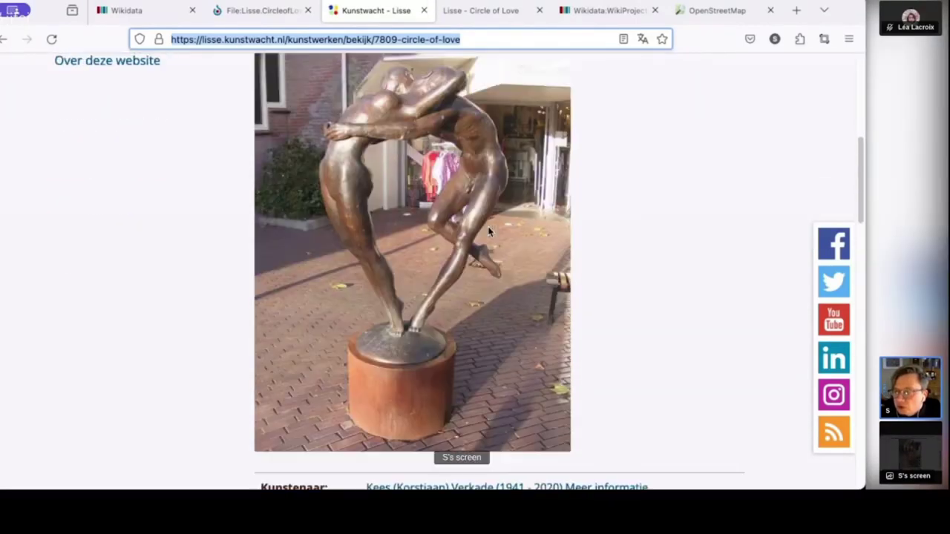
{"action": "scroll", "coordinate": [488, 232], "scroll_direction": "down", "scroll_amount": 1}
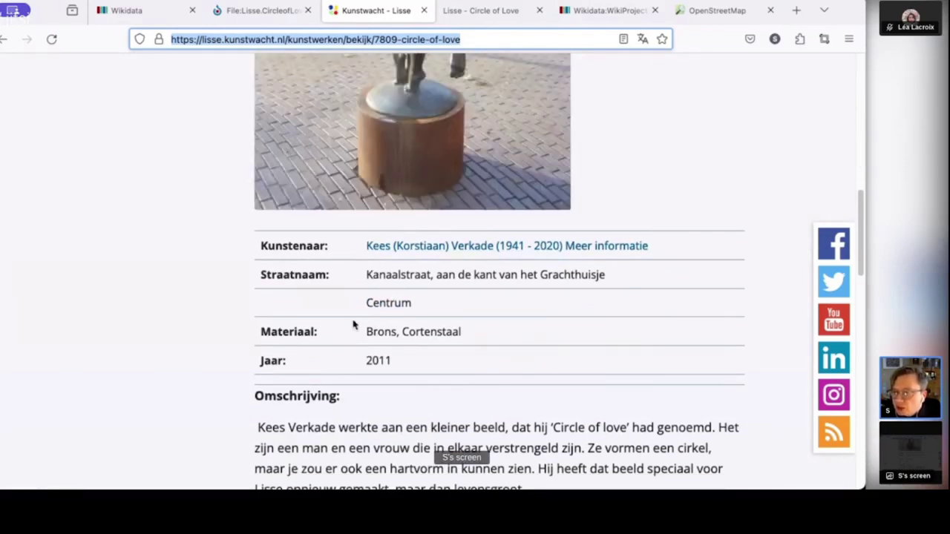
{"action": "double_click", "coordinate": [375, 360]}
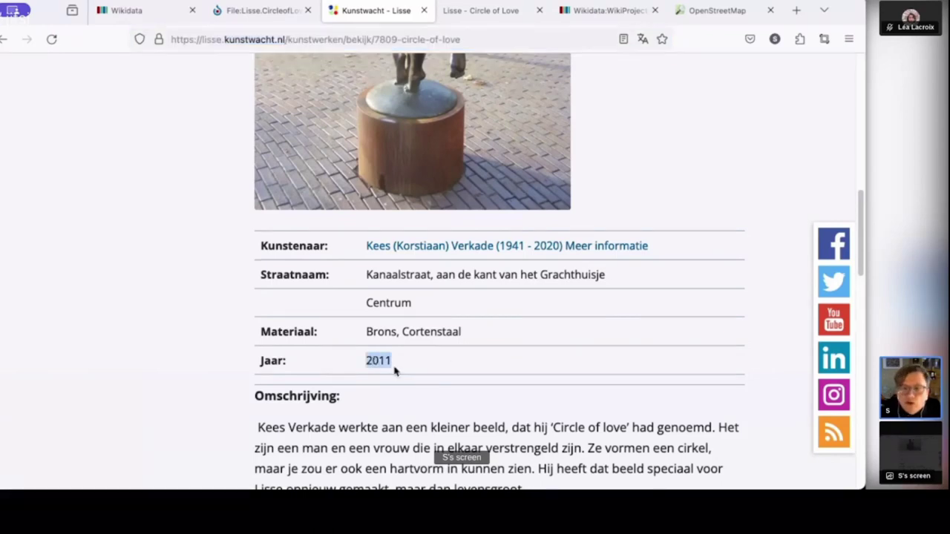
{"action": "left_click", "coordinate": [483, 15]}
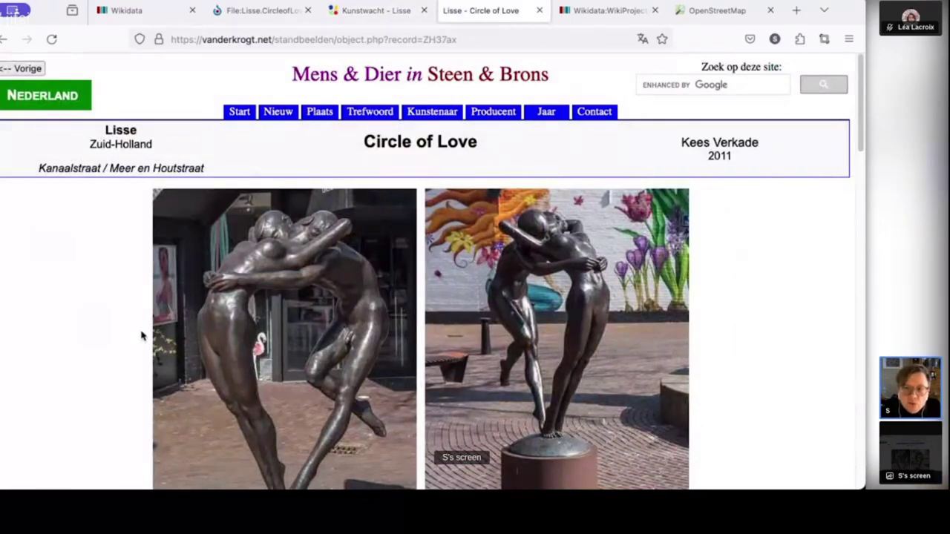
{"action": "double_click", "coordinate": [716, 155]}
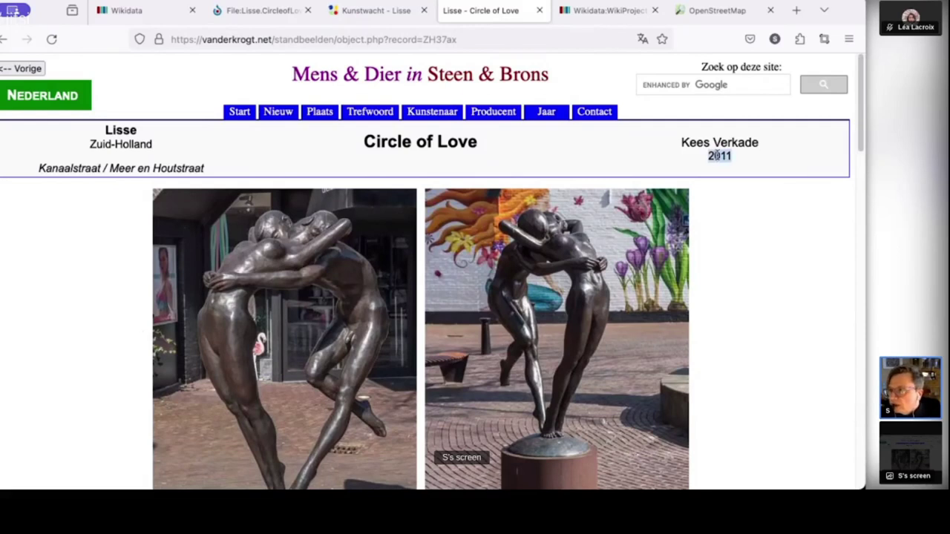
{"action": "scroll", "coordinate": [707, 221], "scroll_direction": "down", "scroll_amount": 1}
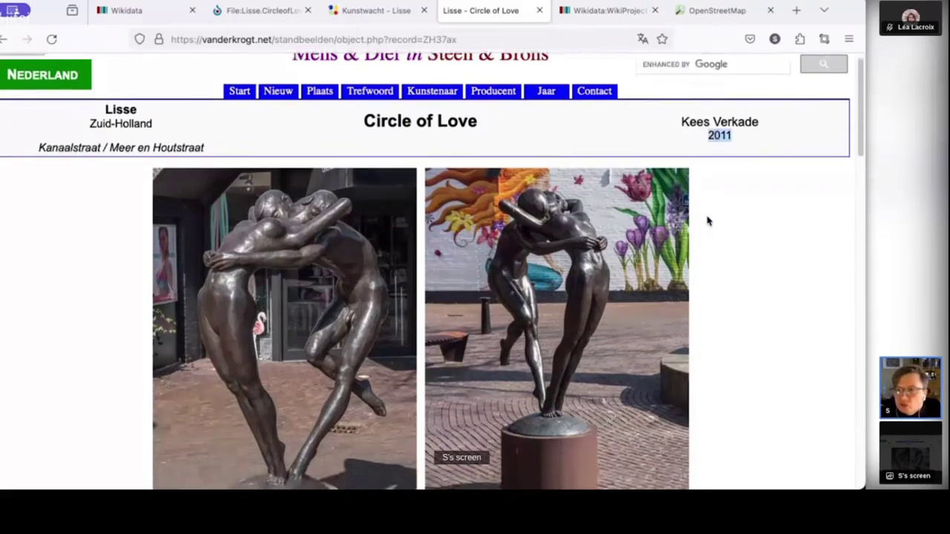
{"action": "scroll", "coordinate": [707, 221], "scroll_direction": "down", "scroll_amount": 5}
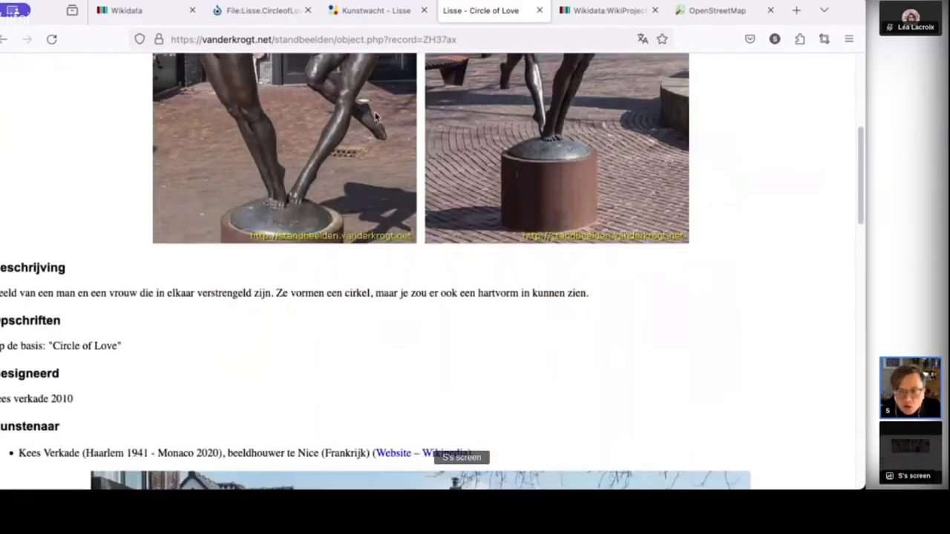
{"action": "left_click", "coordinate": [369, 11]}
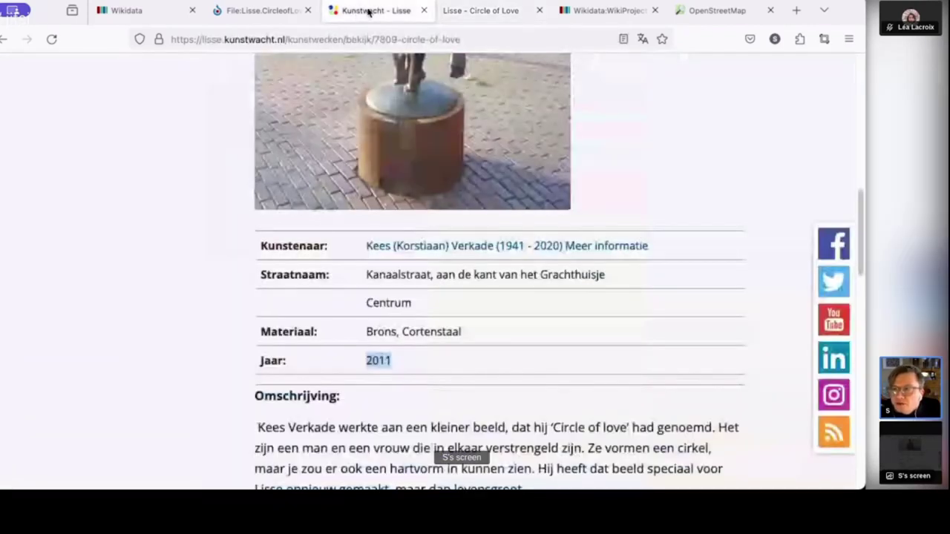
{"action": "left_click", "coordinate": [475, 10]}
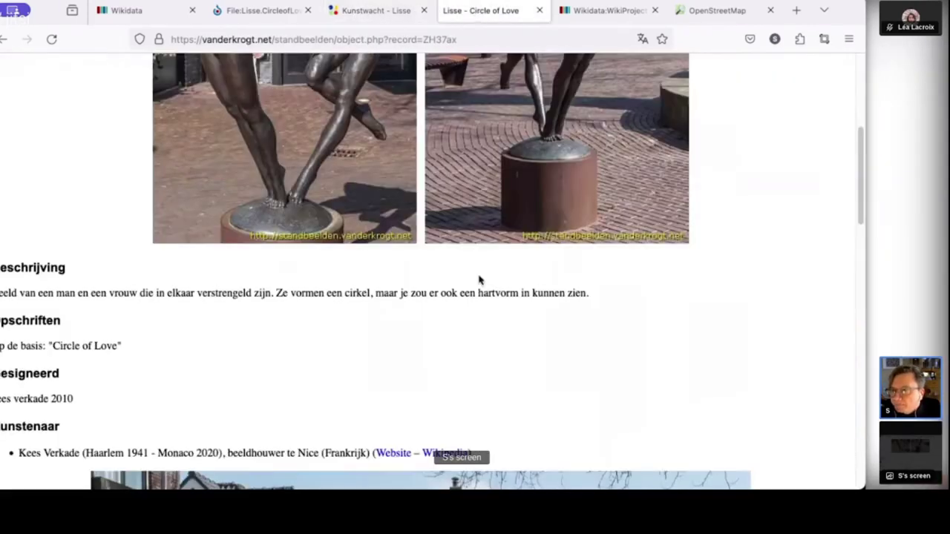
{"action": "scroll", "coordinate": [480, 278], "scroll_direction": "up", "scroll_amount": 5}
{"action": "scroll", "coordinate": [480, 278], "scroll_direction": "up", "scroll_amount": 1}
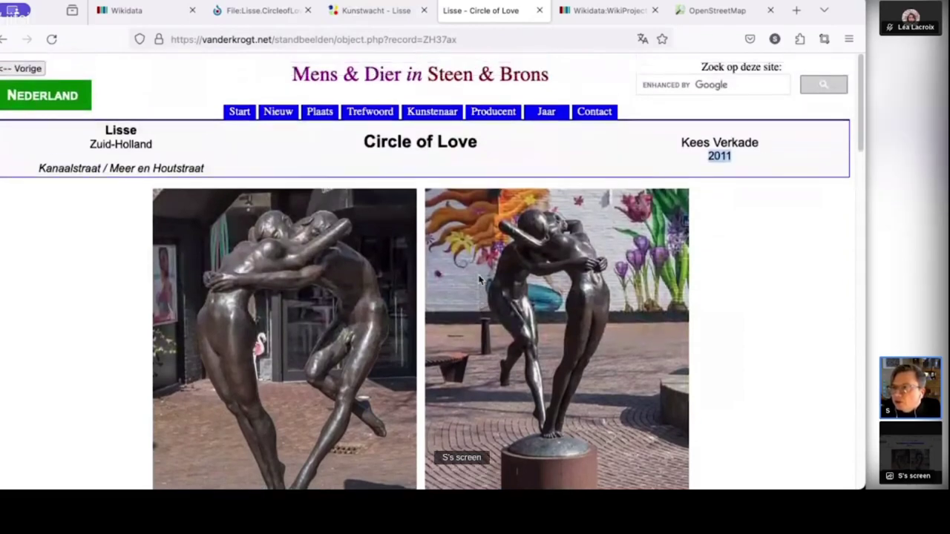
- Search Wikidata for all pages containing 'Circle of Love'
{"action": "left_click", "coordinate": [138, 12]}
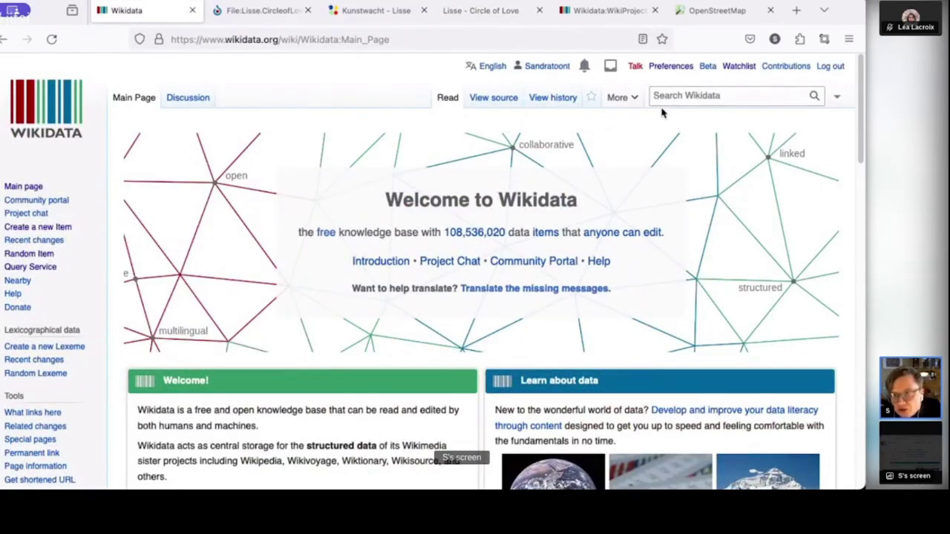
{"action": "left_click", "coordinate": [691, 99]}
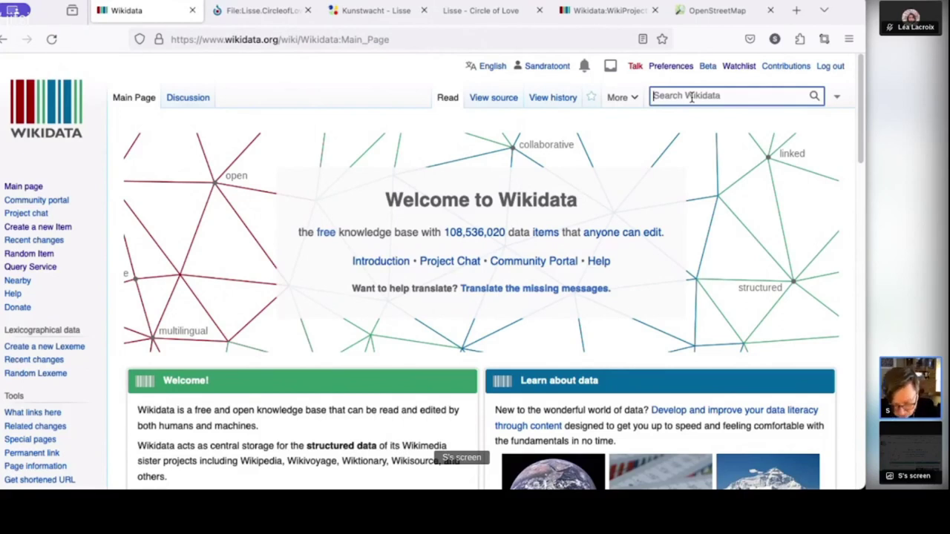
{"action": "type", "text": "C"}
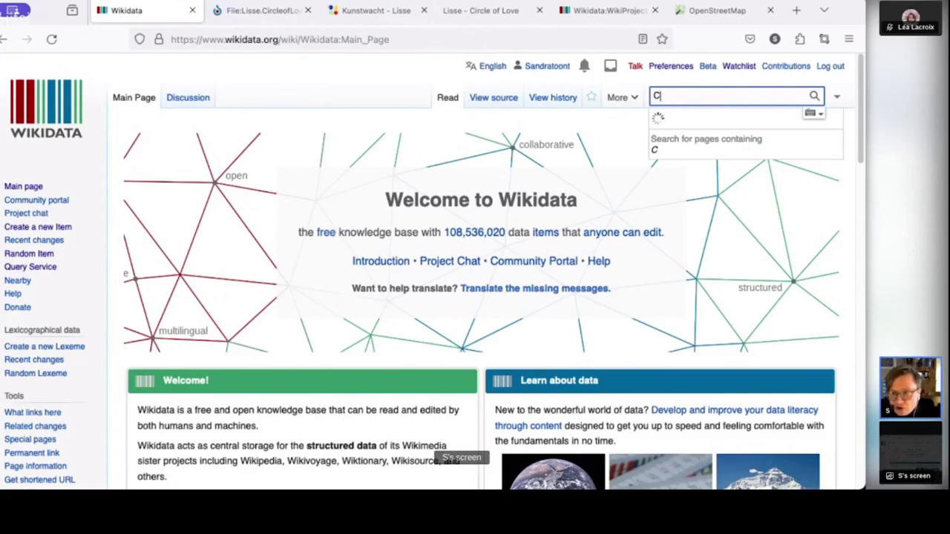
{"action": "type", "text": "ir"}
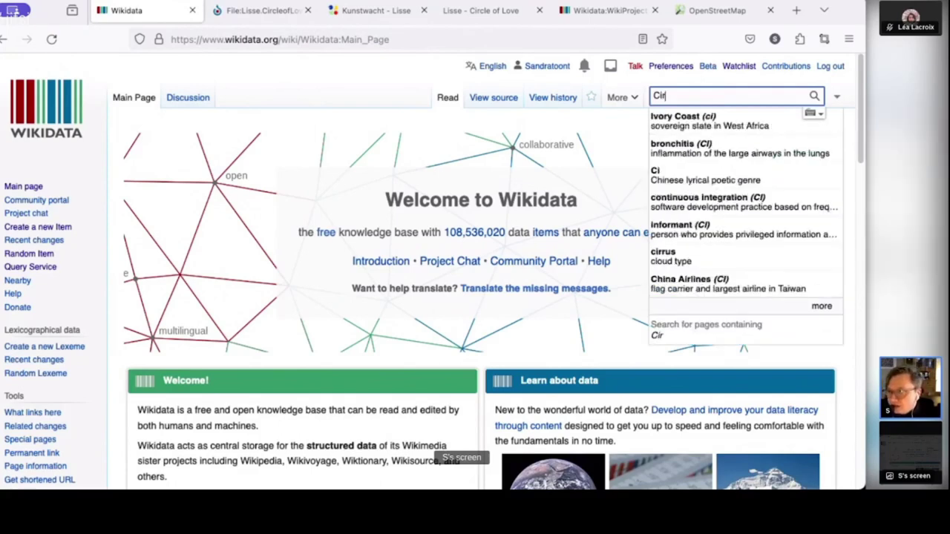
{"action": "type", "text": "cle of Love"}
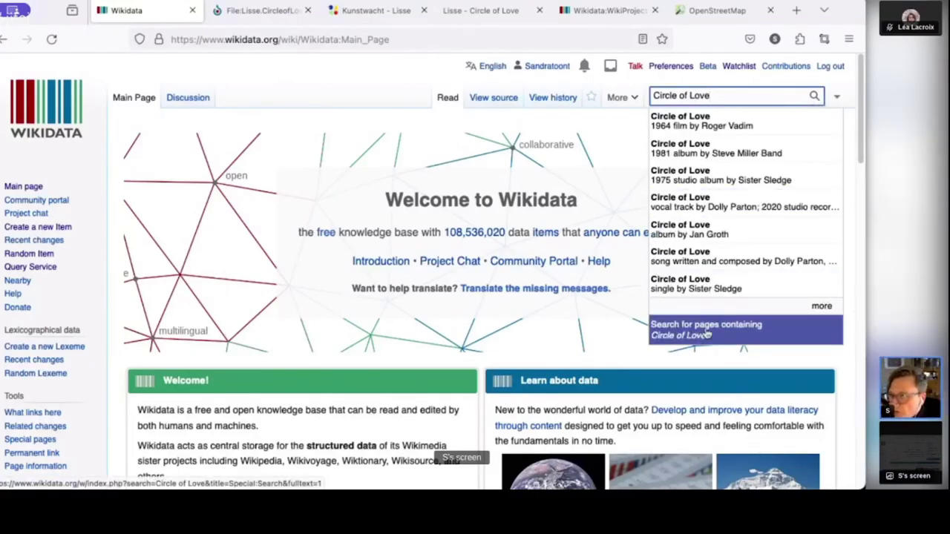
{"action": "left_click", "coordinate": [708, 336]}
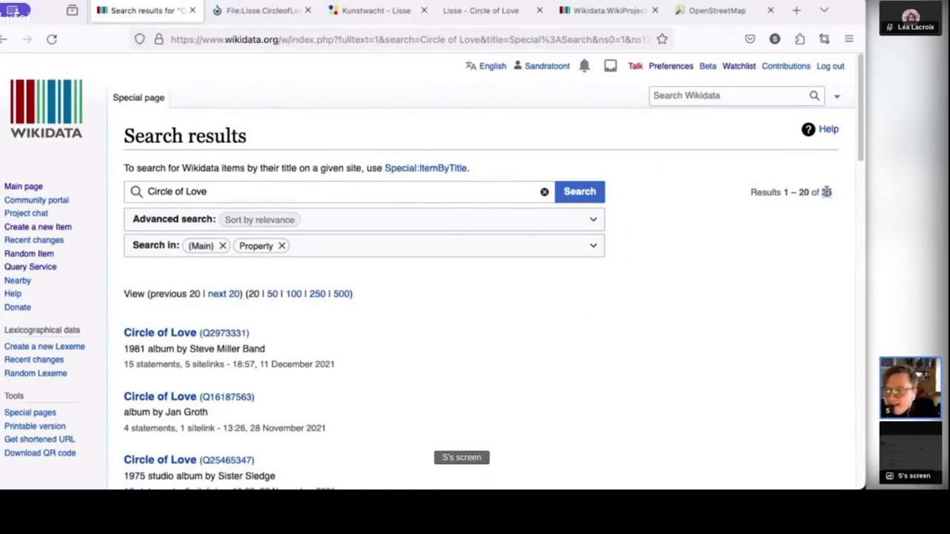
{"action": "scroll", "coordinate": [202, 391], "scroll_direction": "down", "scroll_amount": 1}
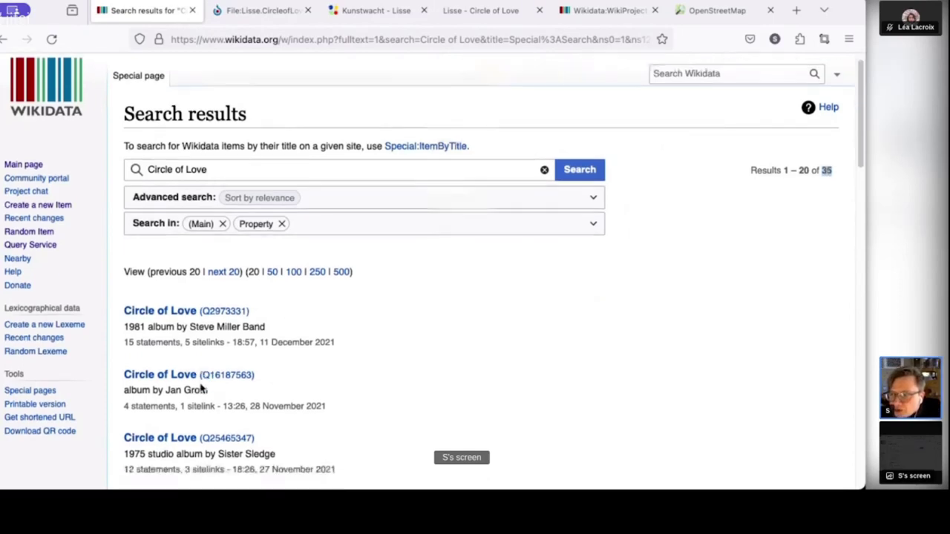
{"action": "scroll", "coordinate": [202, 391], "scroll_direction": "down", "scroll_amount": 4}
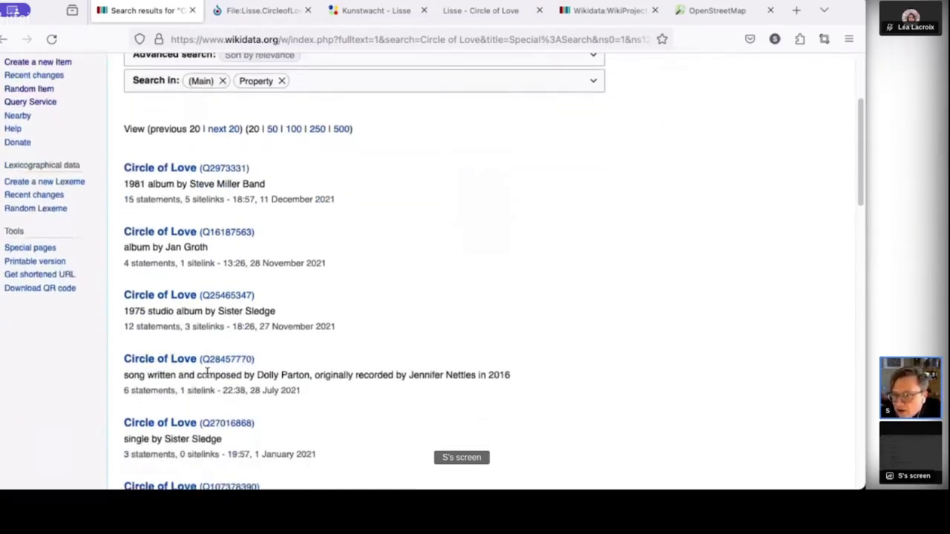
{"action": "scroll", "coordinate": [207, 372], "scroll_direction": "down", "scroll_amount": 4}
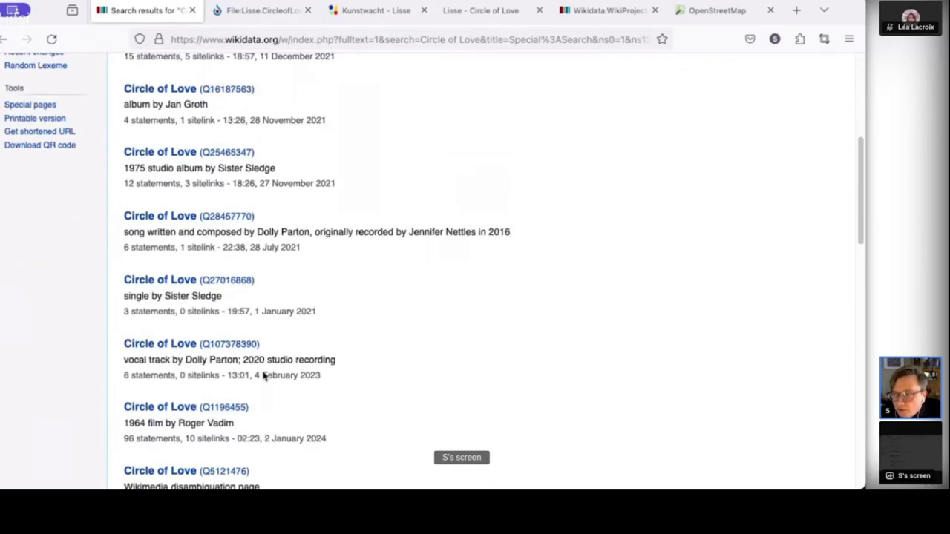
{"action": "scroll", "coordinate": [492, 406], "scroll_direction": "down", "scroll_amount": 4}
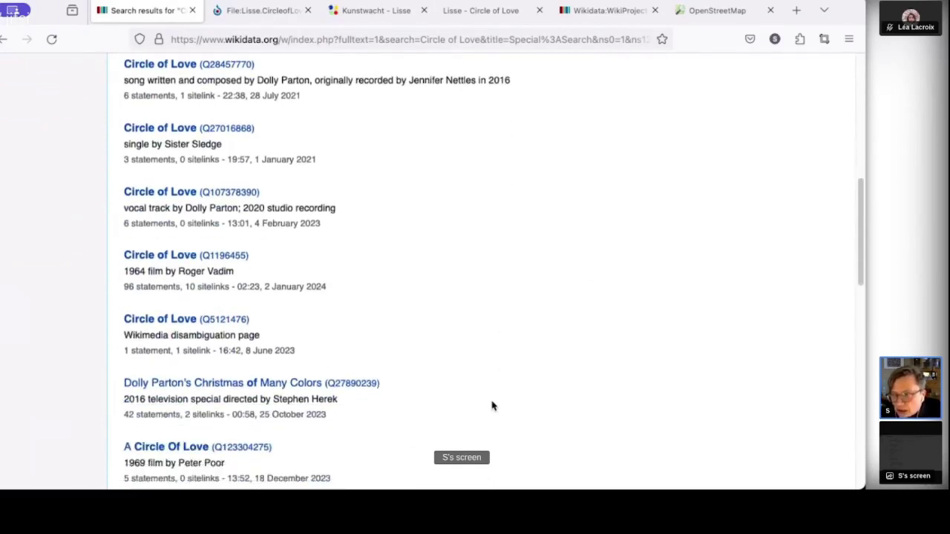
{"action": "scroll", "coordinate": [492, 406], "scroll_direction": "down", "scroll_amount": 5}
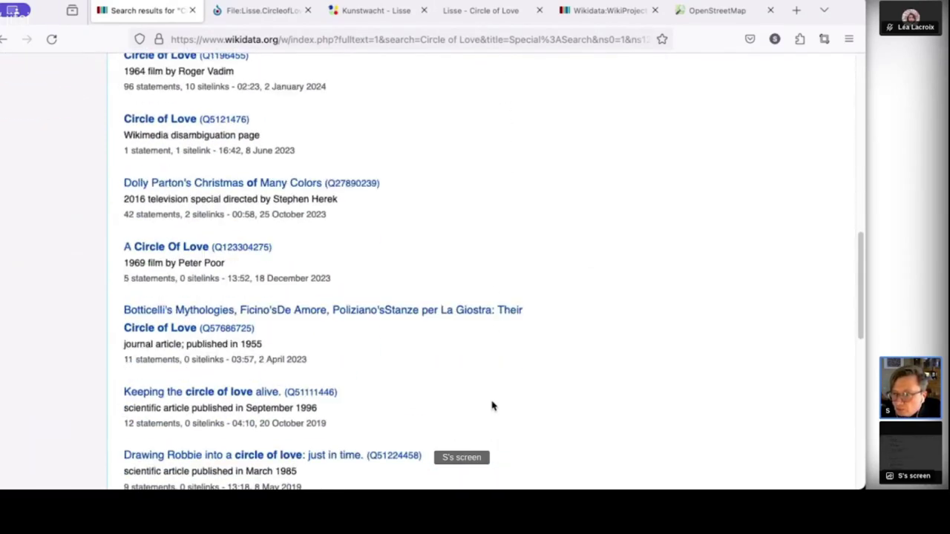
{"action": "scroll", "coordinate": [492, 406], "scroll_direction": "down", "scroll_amount": 7}
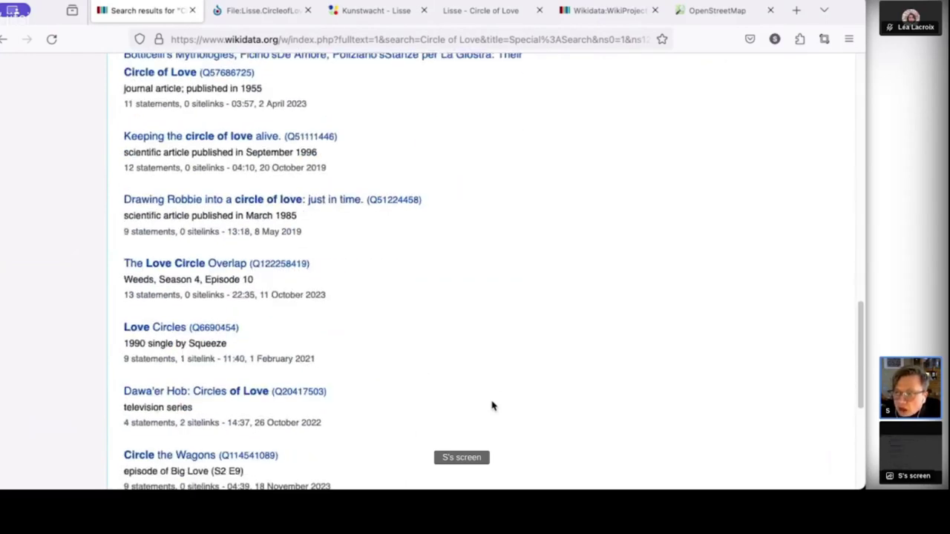
{"action": "scroll", "coordinate": [492, 406], "scroll_direction": "down", "scroll_amount": 5}
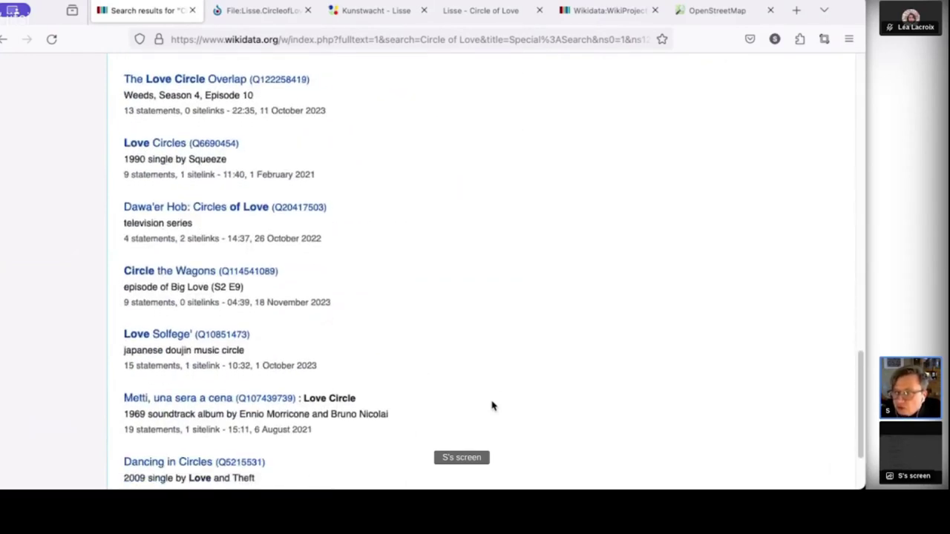
{"action": "scroll", "coordinate": [492, 406], "scroll_direction": "down", "scroll_amount": 1}
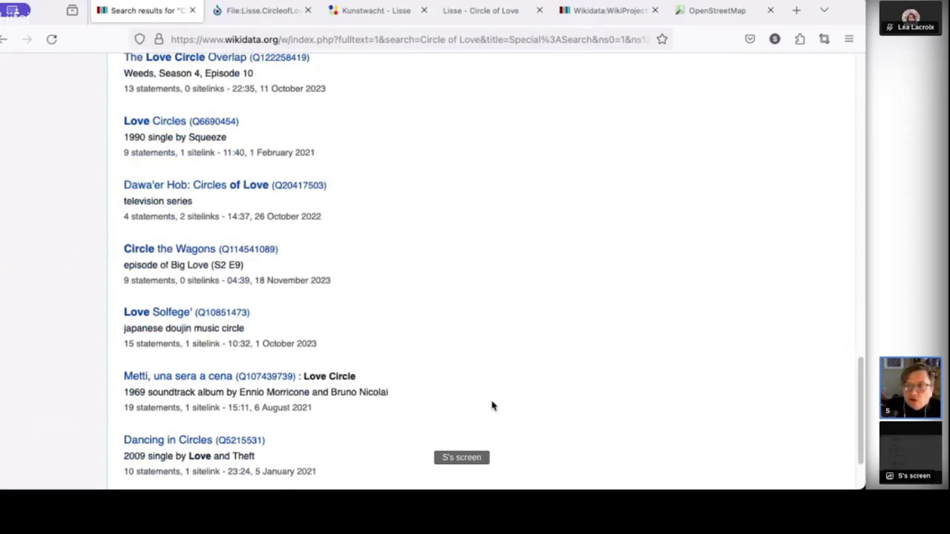
{"action": "scroll", "coordinate": [492, 406], "scroll_direction": "up", "scroll_amount": 20}
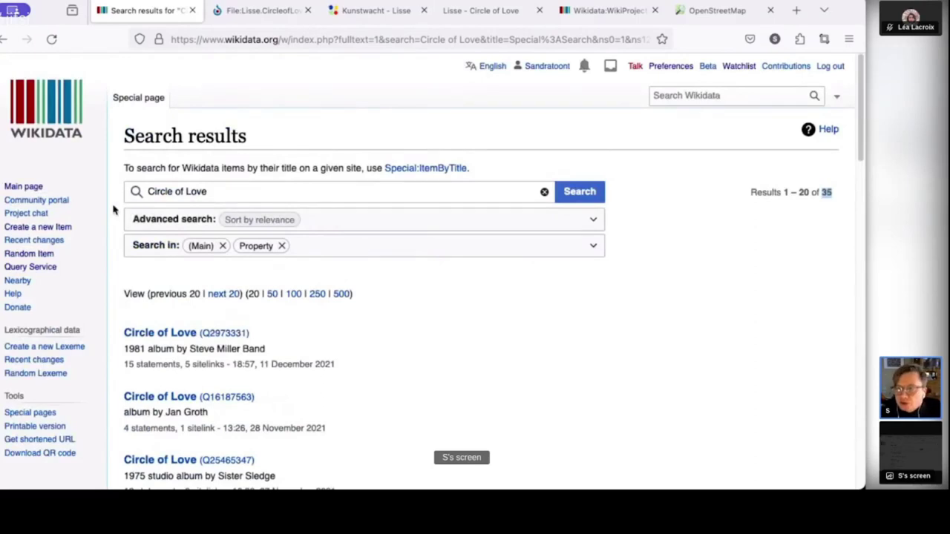
- Start a new Wikidata item labelled 'Circle of Love'
{"action": "left_click", "coordinate": [34, 230]}
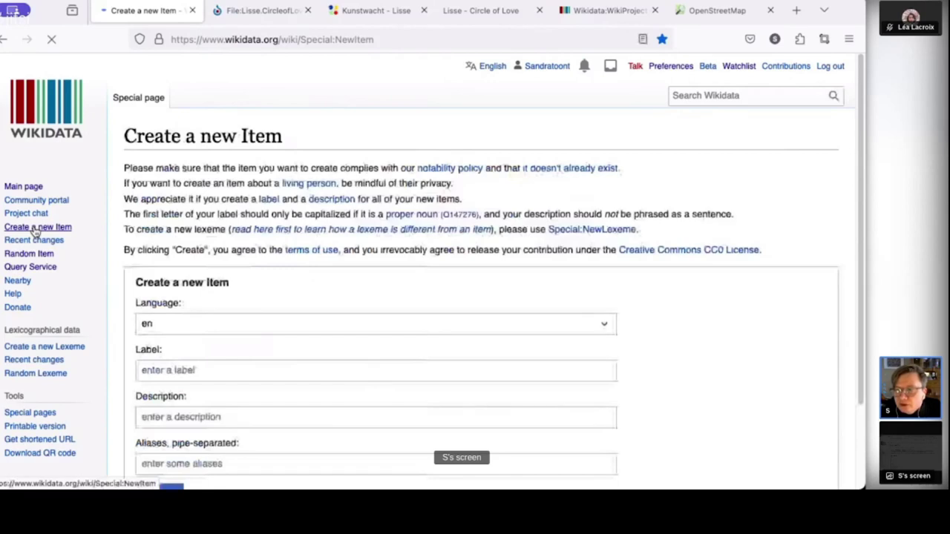
{"action": "scroll", "coordinate": [311, 212], "scroll_direction": "down", "scroll_amount": 2}
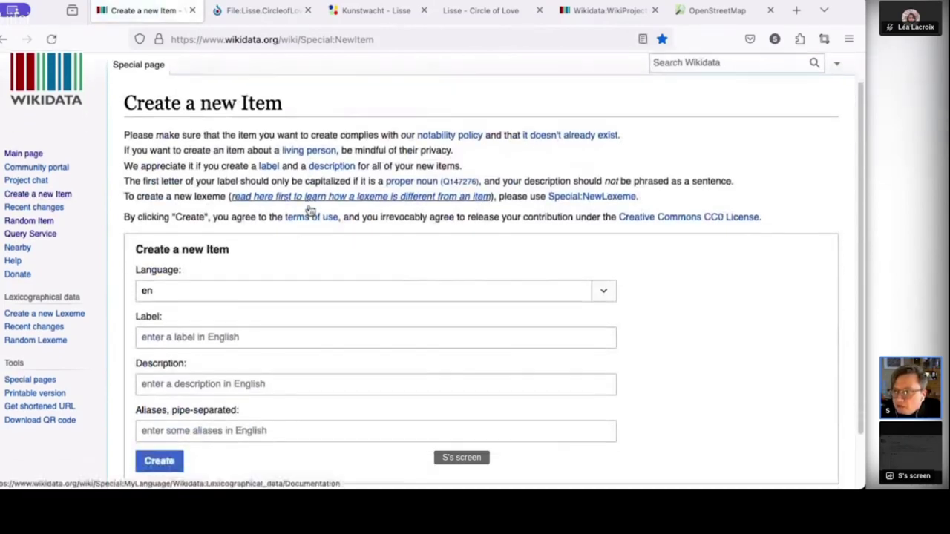
{"action": "scroll", "coordinate": [310, 210], "scroll_direction": "down", "scroll_amount": 2}
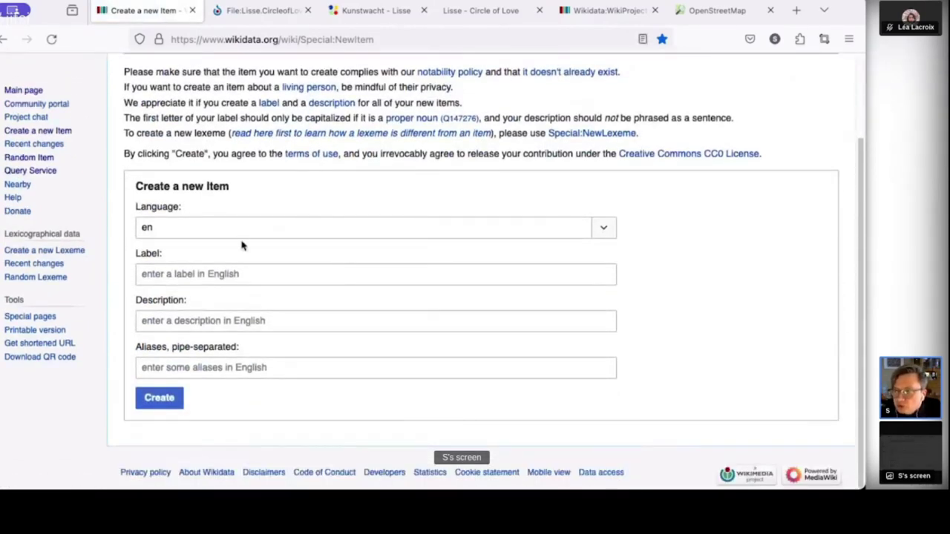
{"action": "left_click", "coordinate": [220, 274]}
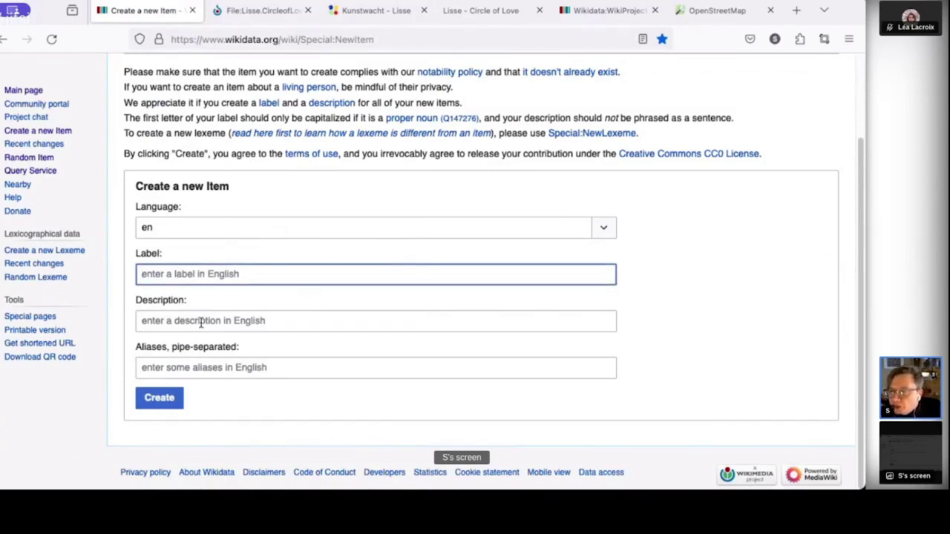
{"action": "left_click", "coordinate": [230, 269]}
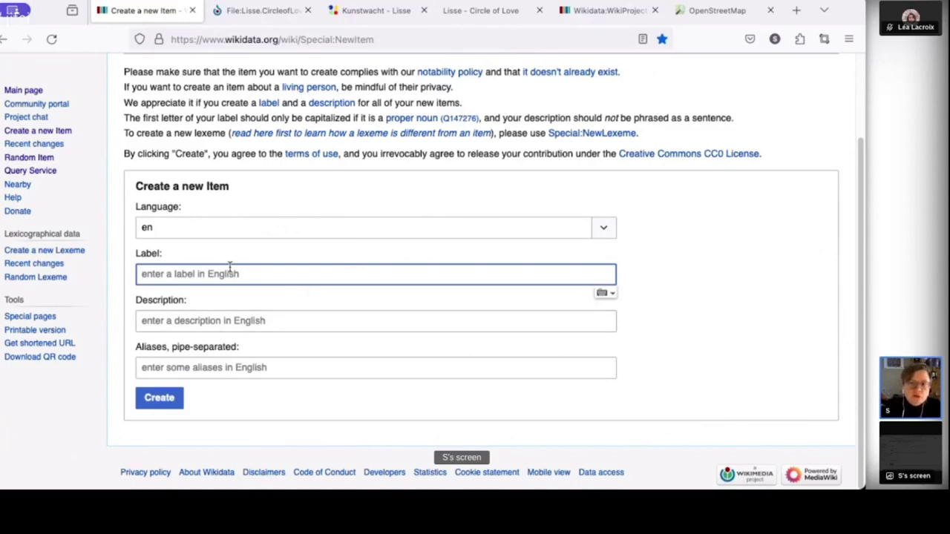
{"action": "type", "text": "Circle of Love"}
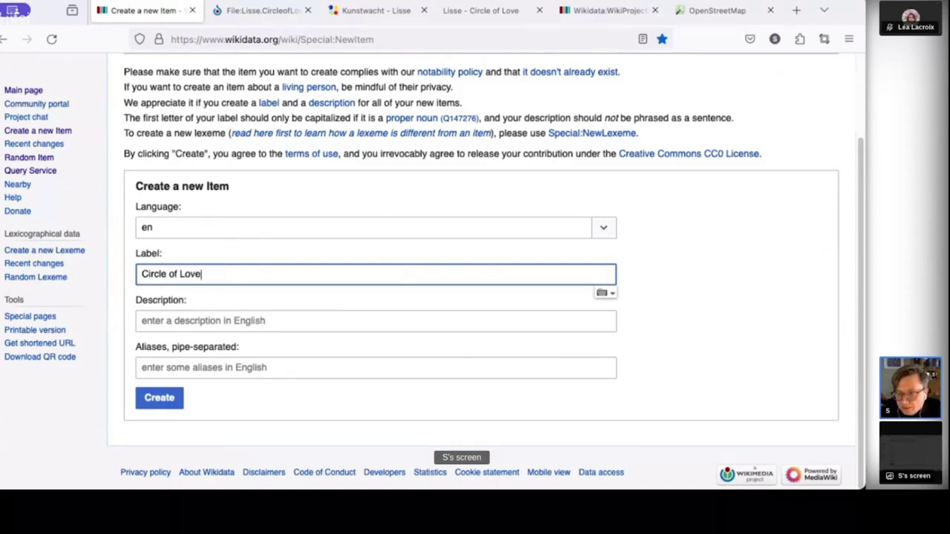
{"action": "key", "text": "Tab"}
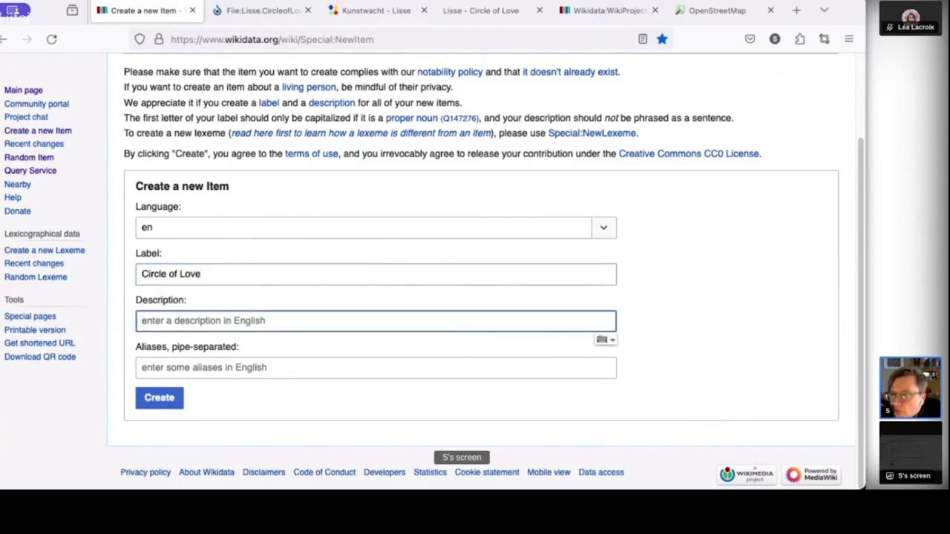
- Write the description 'sculpture by Kees Verkade in Lisse, the Netherlands', copying the artist's name from the sculpture page
{"action": "left_click", "coordinate": [174, 320]}
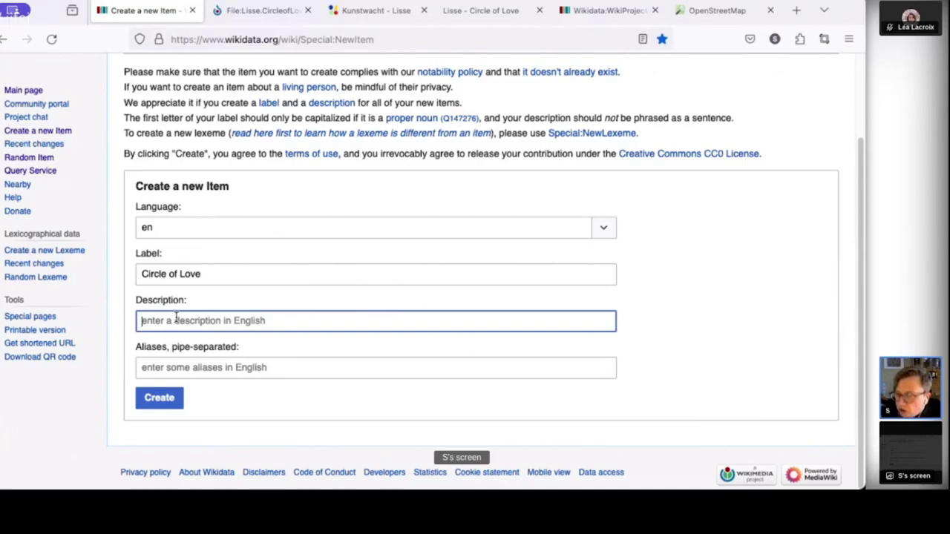
{"action": "type", "text": "sculpture by"}
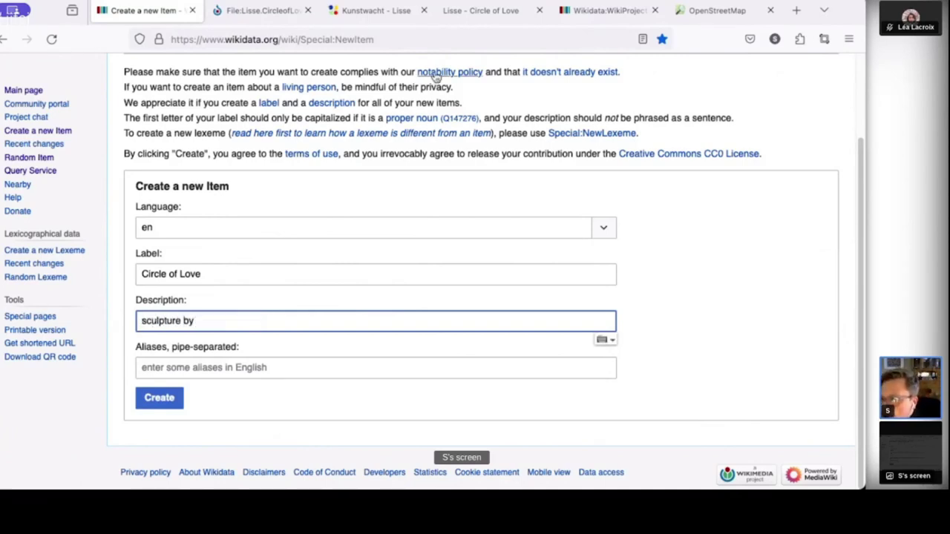
{"action": "left_click", "coordinate": [454, 18]}
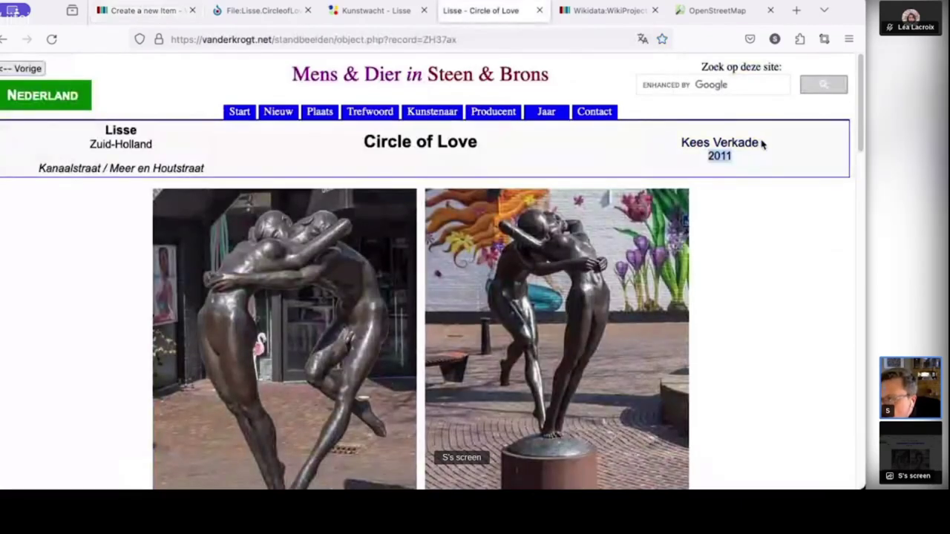
{"action": "left_click_drag", "start_coordinate": [762, 144], "coordinate": [690, 137]}
{"action": "key", "text": "ctrl+c"}
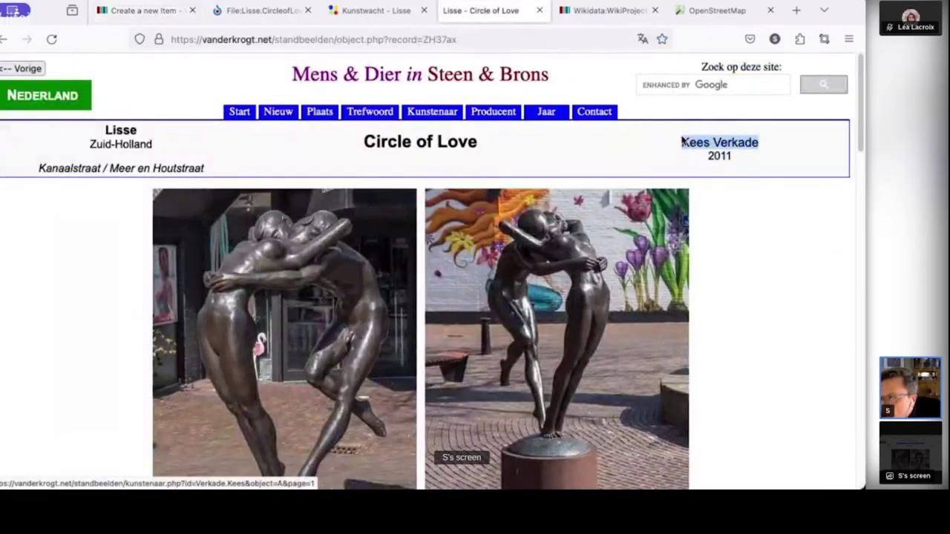
{"action": "left_click", "coordinate": [113, 10]}
{"action": "left_click", "coordinate": [250, 315]}
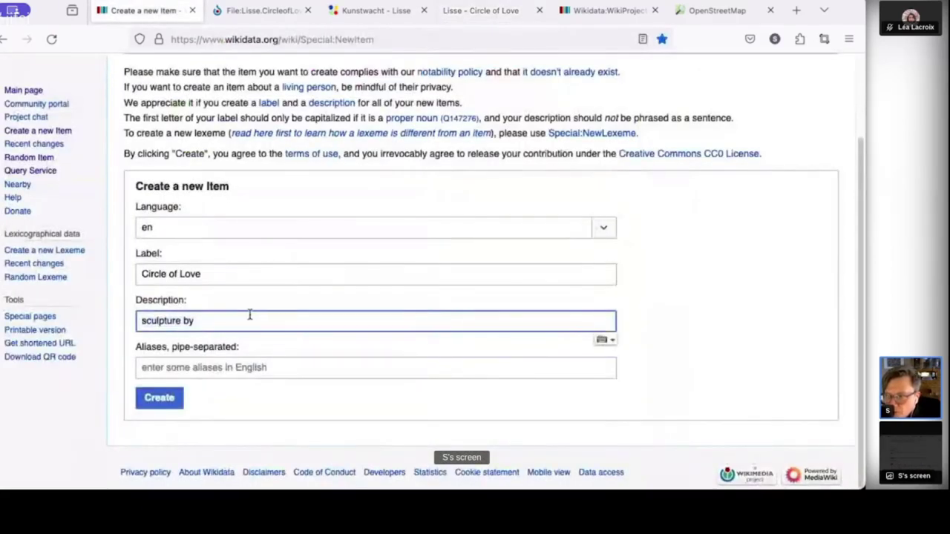
{"action": "key", "text": "ctrl+v"}
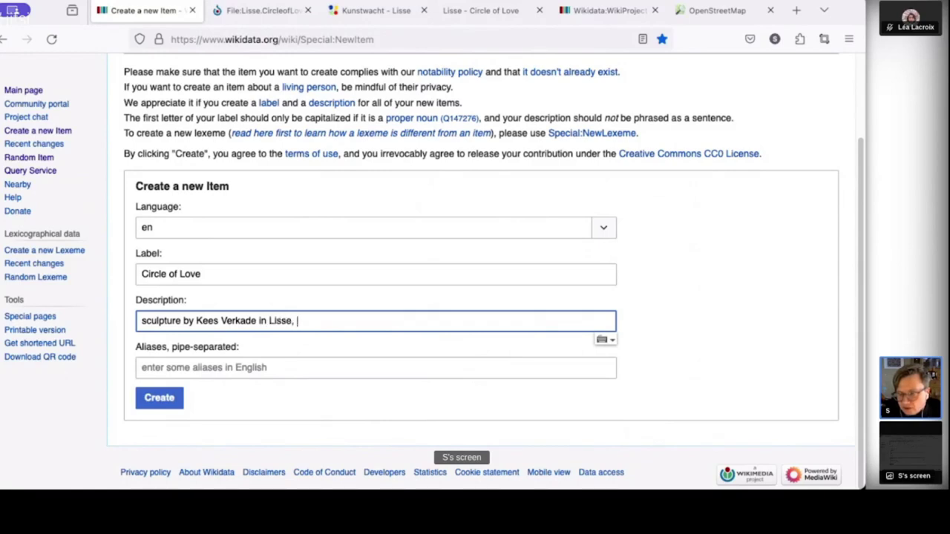
{"action": "type", "text": "in Lisse, the Netherlands"}
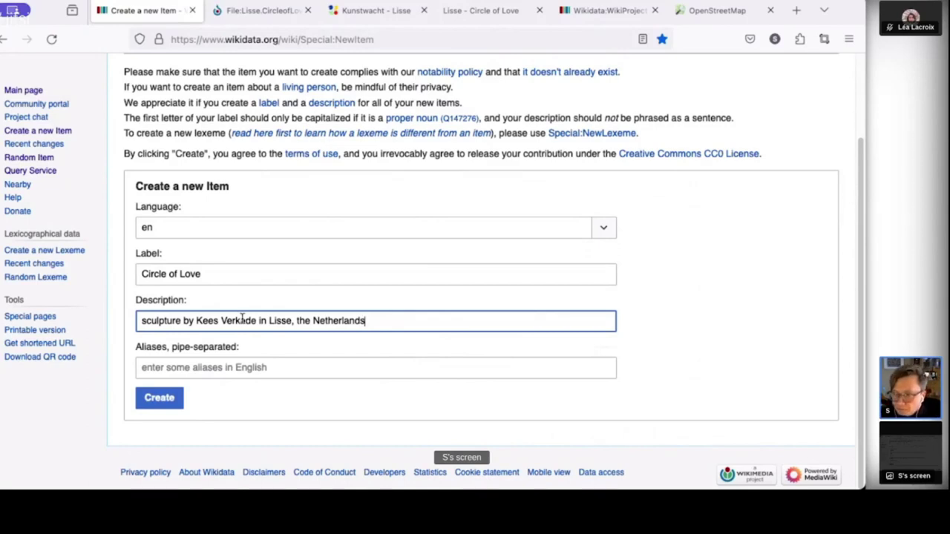
- Create the Circle of Love item (Q124542131) and look over the new item page
{"action": "left_click", "coordinate": [165, 399]}
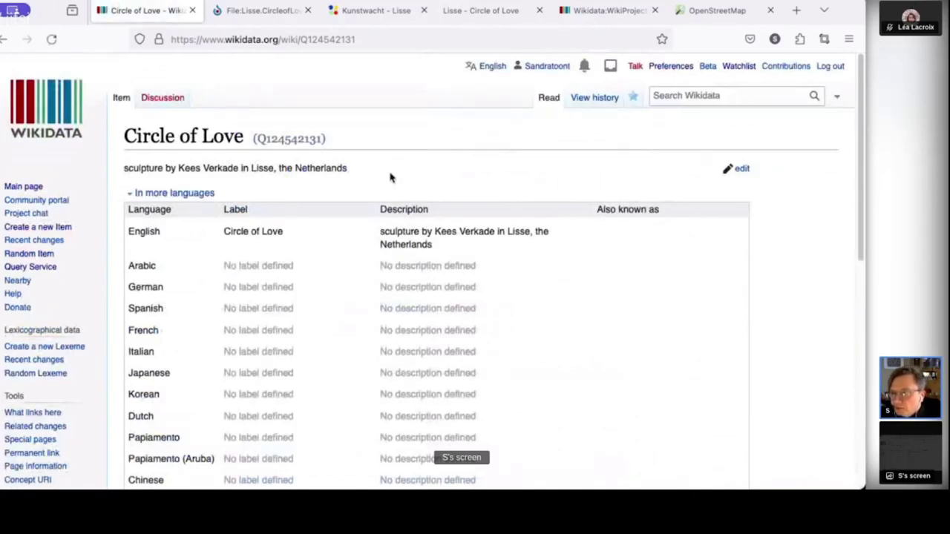
{"action": "scroll", "coordinate": [390, 177], "scroll_direction": "down", "scroll_amount": 3}
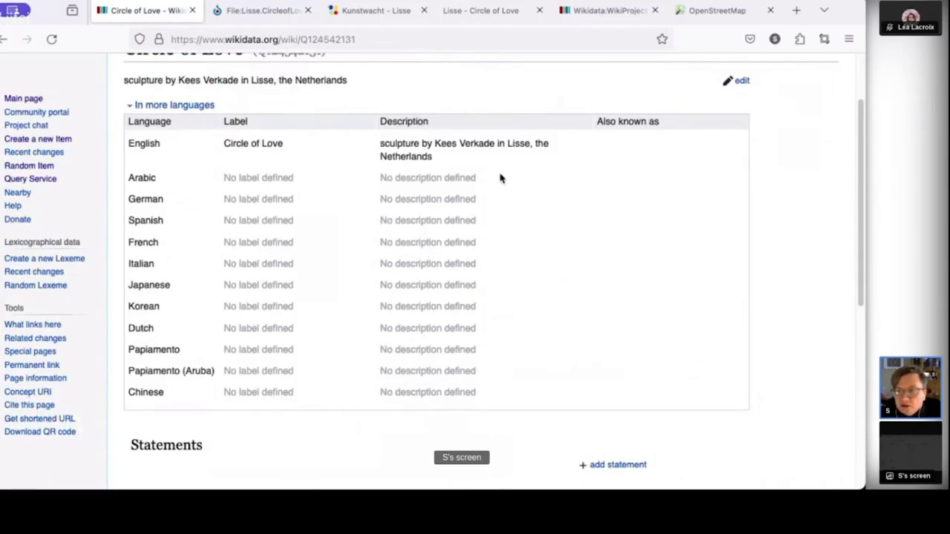
{"action": "scroll", "coordinate": [496, 178], "scroll_direction": "down", "scroll_amount": 3}
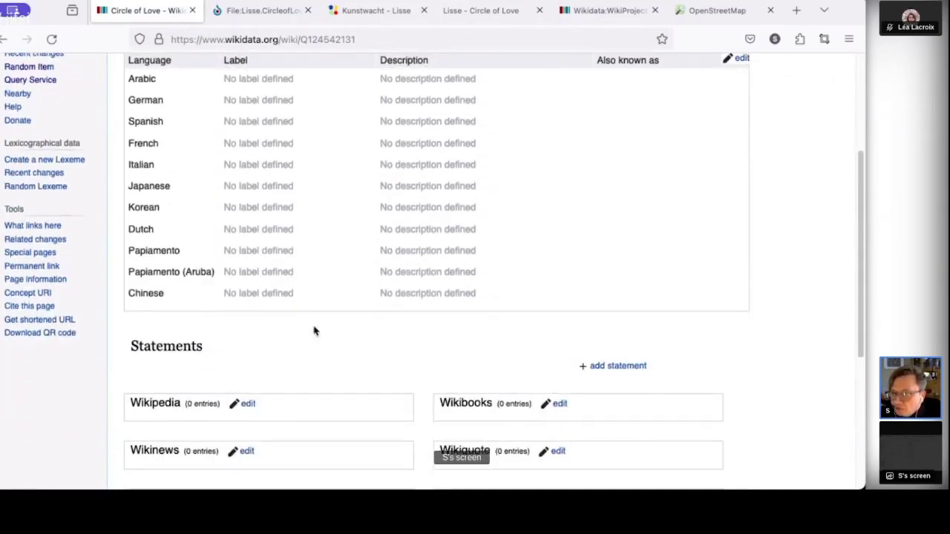
{"action": "scroll", "coordinate": [338, 304], "scroll_direction": "down", "scroll_amount": 4}
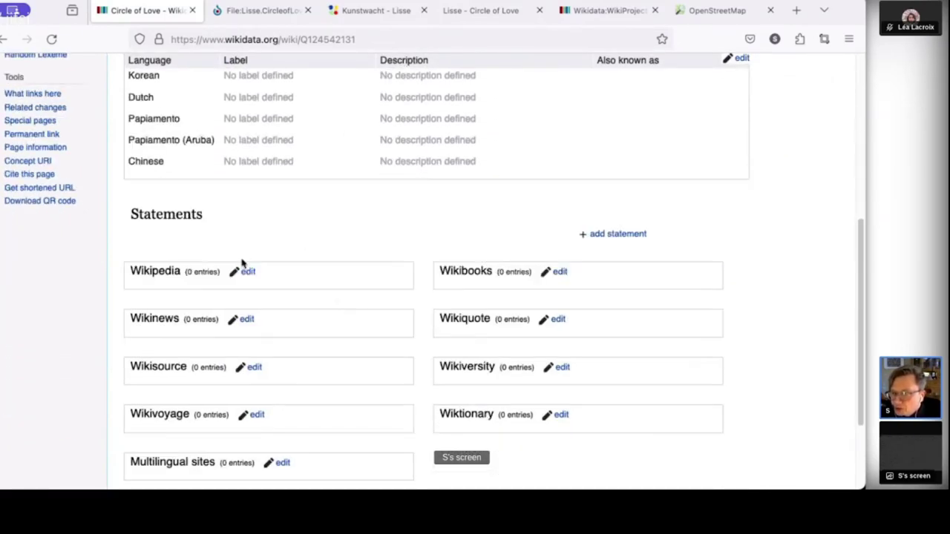
{"action": "scroll", "coordinate": [383, 241], "scroll_direction": "down", "scroll_amount": 4}
{"action": "scroll", "coordinate": [384, 241], "scroll_direction": "up", "scroll_amount": 6}
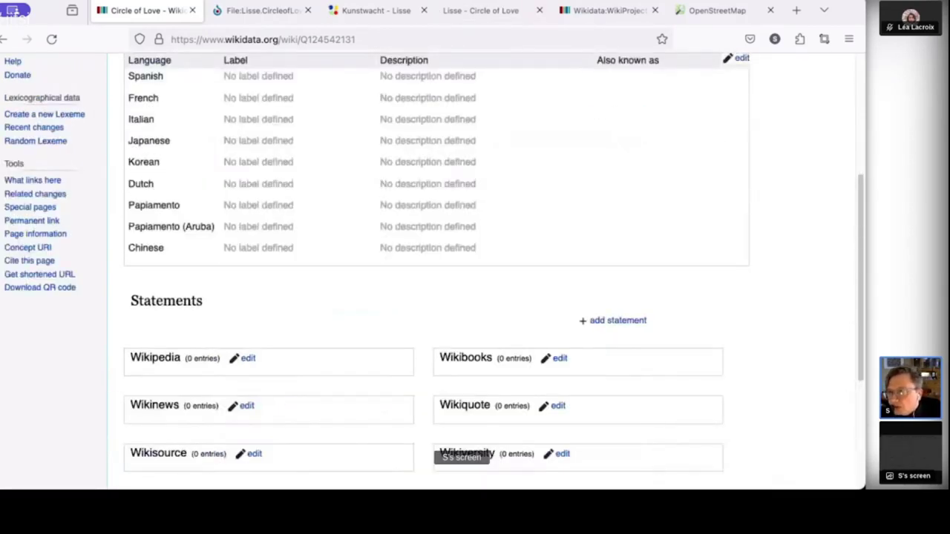
- Check the Public art data model guidelines, then return to the Circle of Love item
{"action": "left_click", "coordinate": [604, 10]}
{"action": "scroll", "coordinate": [460, 242], "scroll_direction": "up", "scroll_amount": 3}
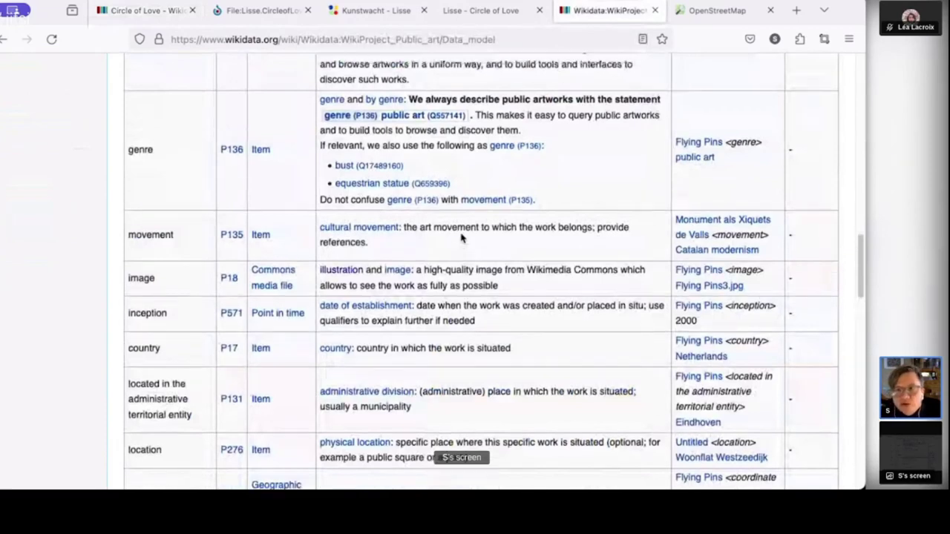
{"action": "scroll", "coordinate": [460, 234], "scroll_direction": "up", "scroll_amount": 8}
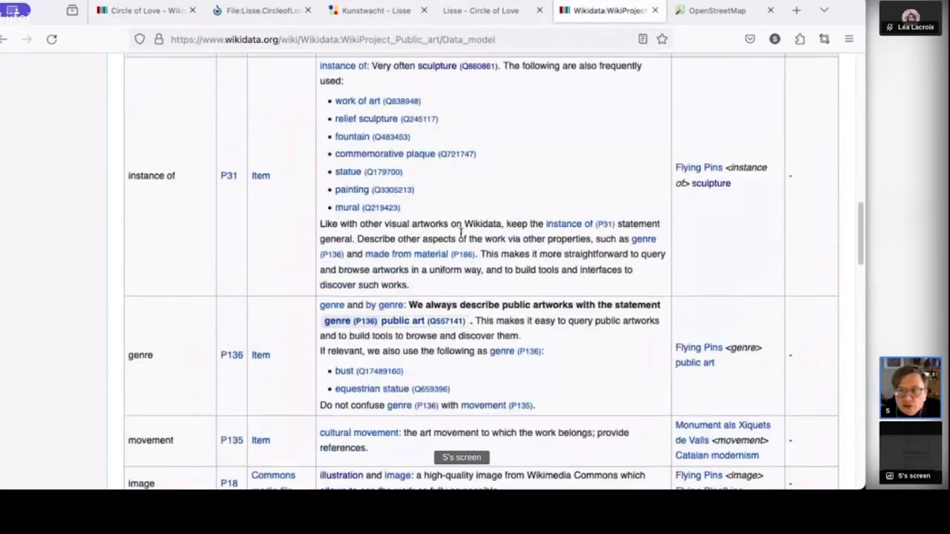
{"action": "scroll", "coordinate": [460, 237], "scroll_direction": "up", "scroll_amount": 2}
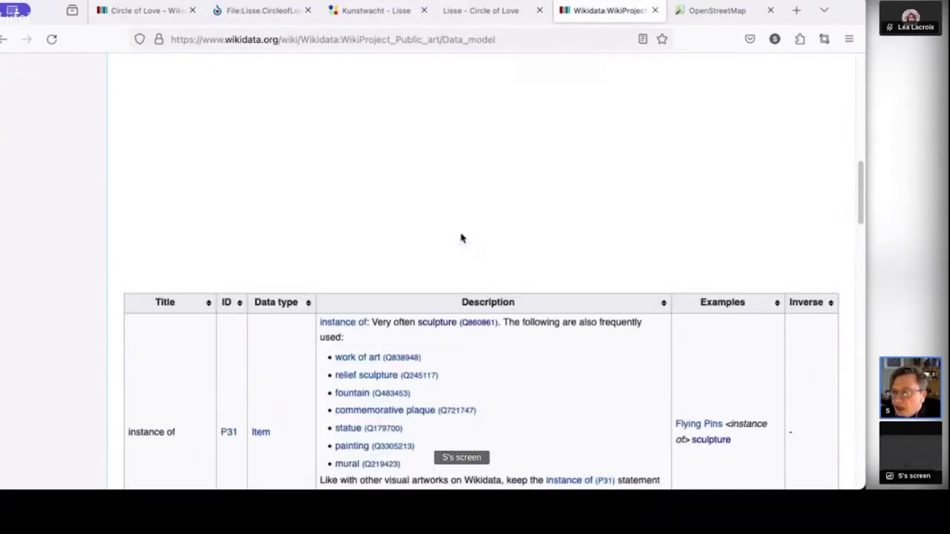
{"action": "left_click", "coordinate": [128, 9]}
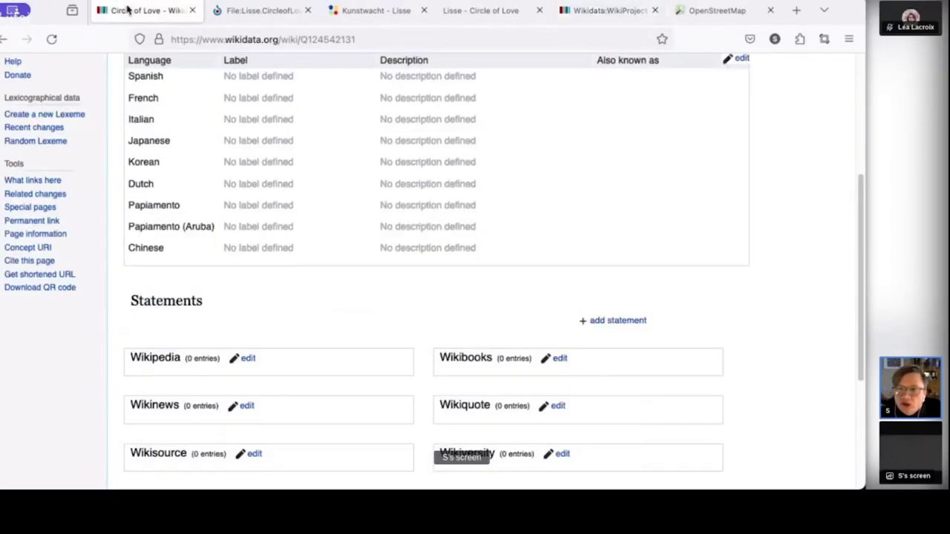
{"action": "scroll", "coordinate": [252, 165], "scroll_direction": "down", "scroll_amount": 2}
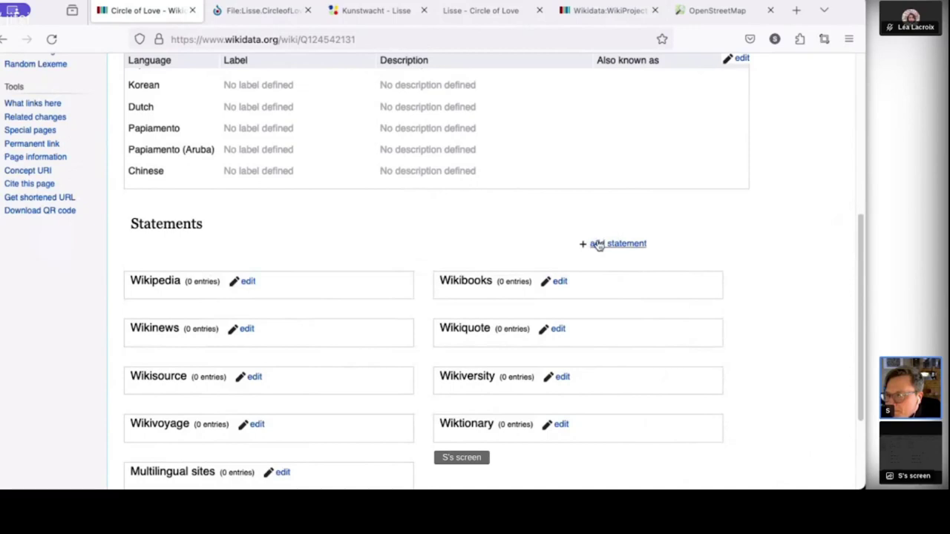
- Add and publish the statement instance of: sculpture
{"action": "left_click", "coordinate": [598, 243]}
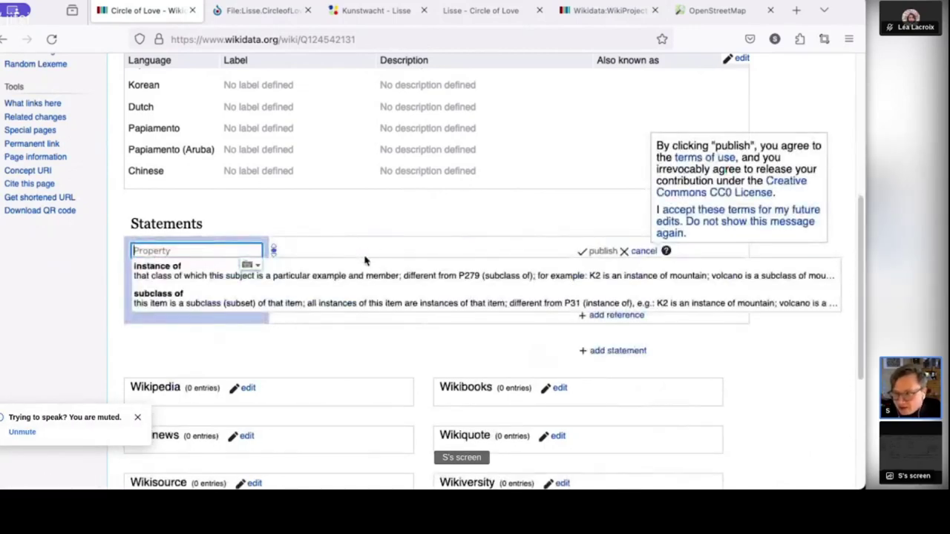
{"action": "left_click", "coordinate": [363, 271]}
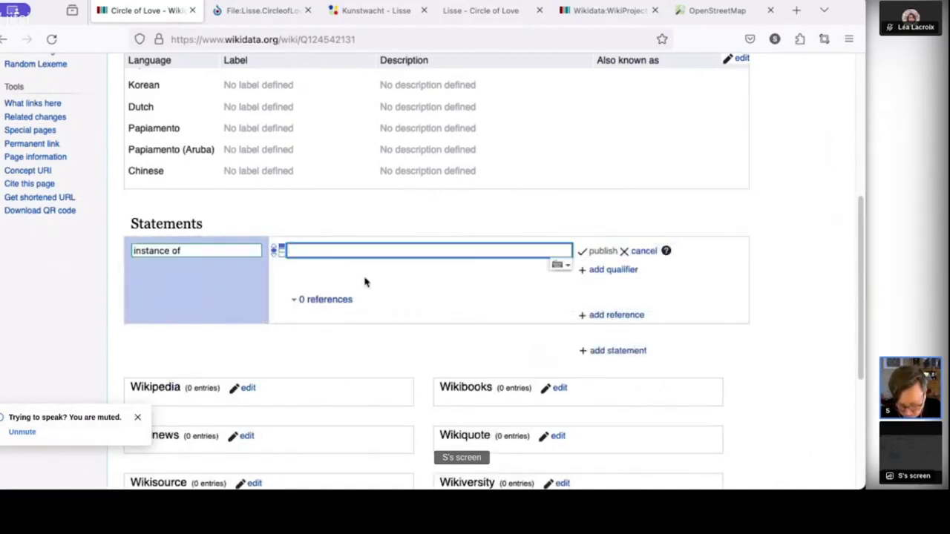
{"action": "type", "text": "sculpture"}
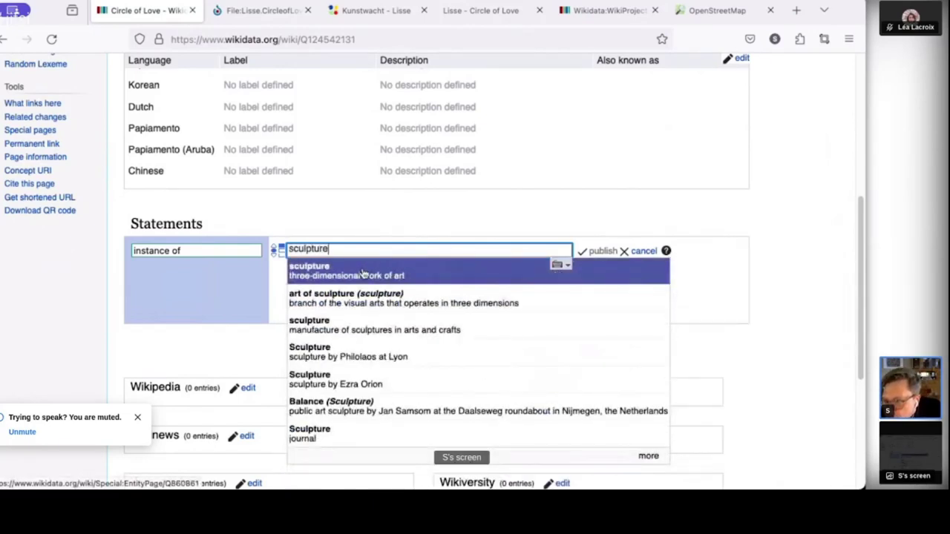
{"action": "left_click", "coordinate": [363, 273]}
{"action": "left_click", "coordinate": [602, 252]}
{"action": "scroll", "coordinate": [551, 277], "scroll_direction": "down", "scroll_amount": 1}
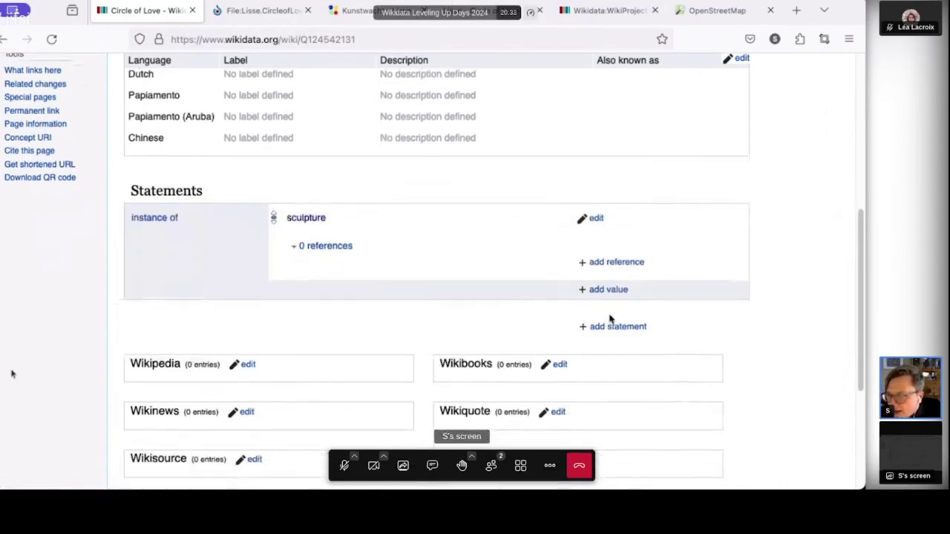
- Add and publish the statement creator: Kees Verkade, the Dutch sculptor
{"action": "left_click", "coordinate": [608, 327]}
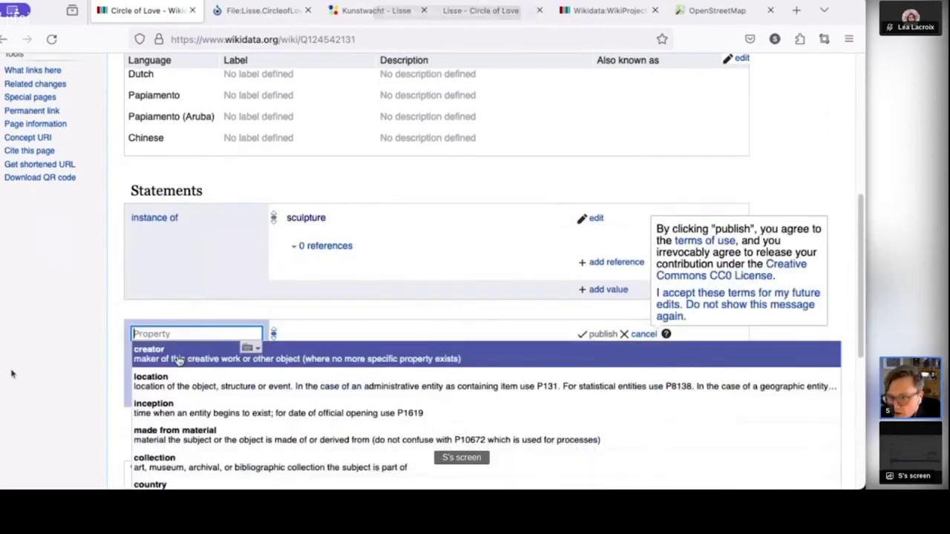
{"action": "left_click", "coordinate": [178, 359]}
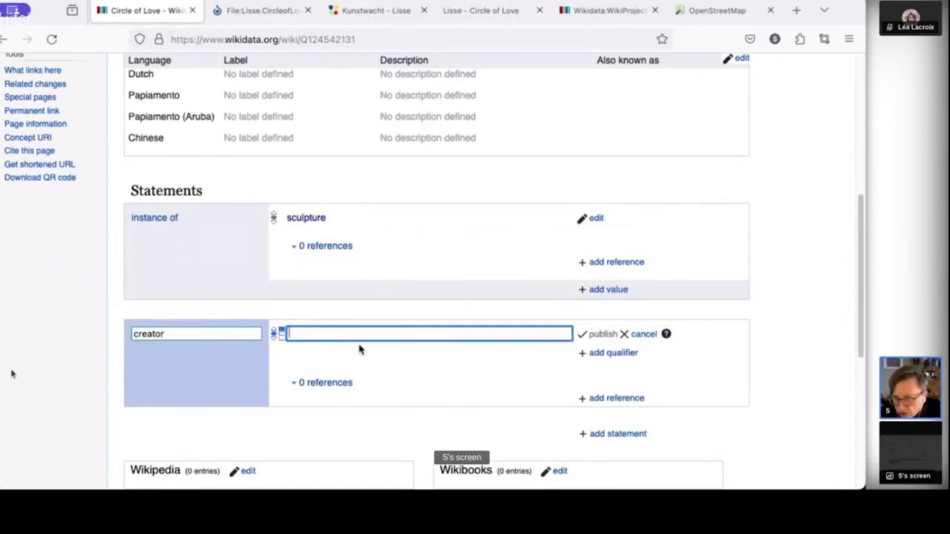
{"action": "type", "text": "kees verkad"}
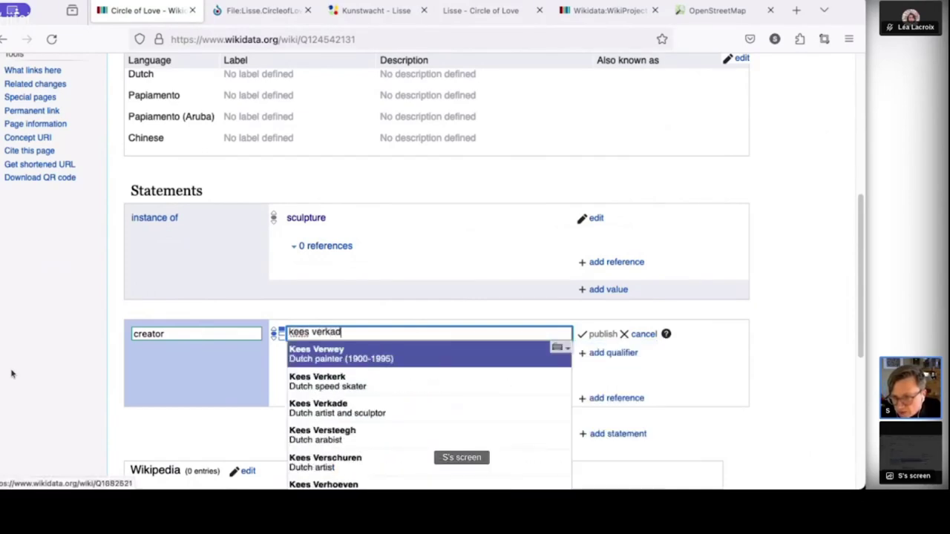
{"action": "type", "text": "e"}
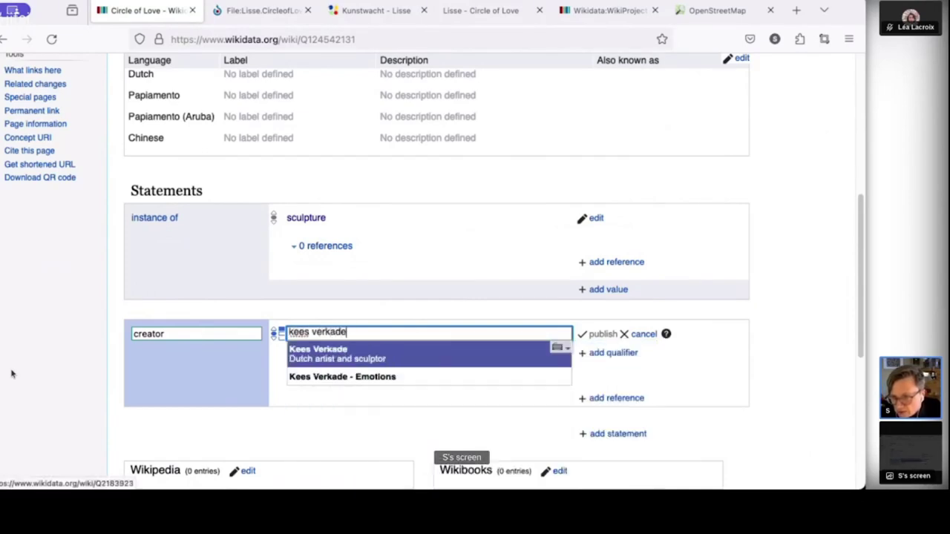
{"action": "left_click", "coordinate": [334, 357]}
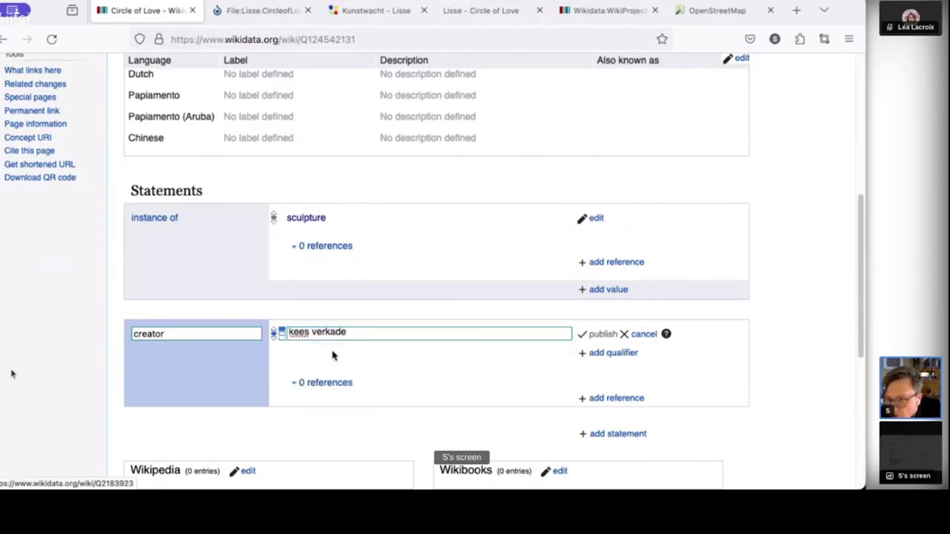
{"action": "left_click", "coordinate": [613, 337]}
{"action": "scroll", "coordinate": [501, 328], "scroll_direction": "down", "scroll_amount": 1}
{"action": "scroll", "coordinate": [501, 328], "scroll_direction": "down", "scroll_amount": 1}
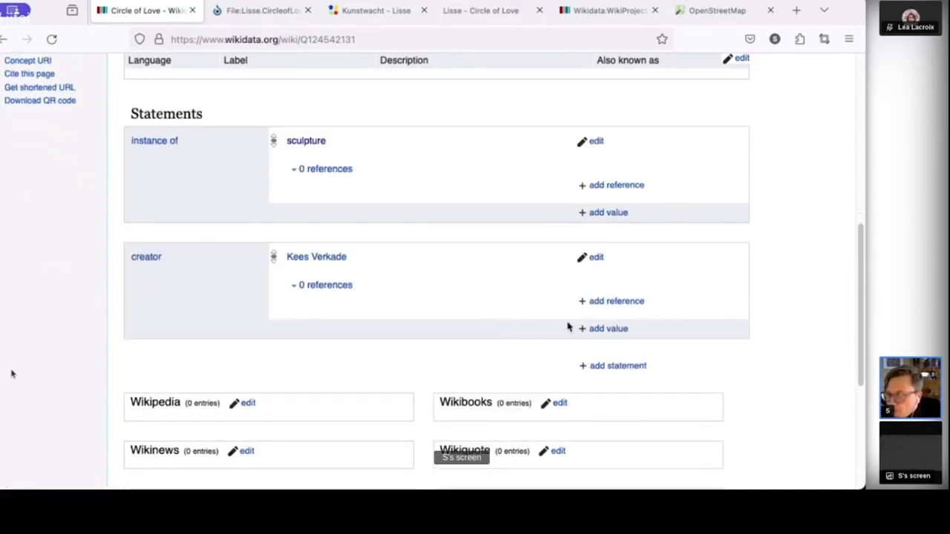
- Look up the inception property in the Public art data model guidelines
{"action": "left_click", "coordinate": [622, 366]}
{"action": "left_click", "coordinate": [612, 18]}
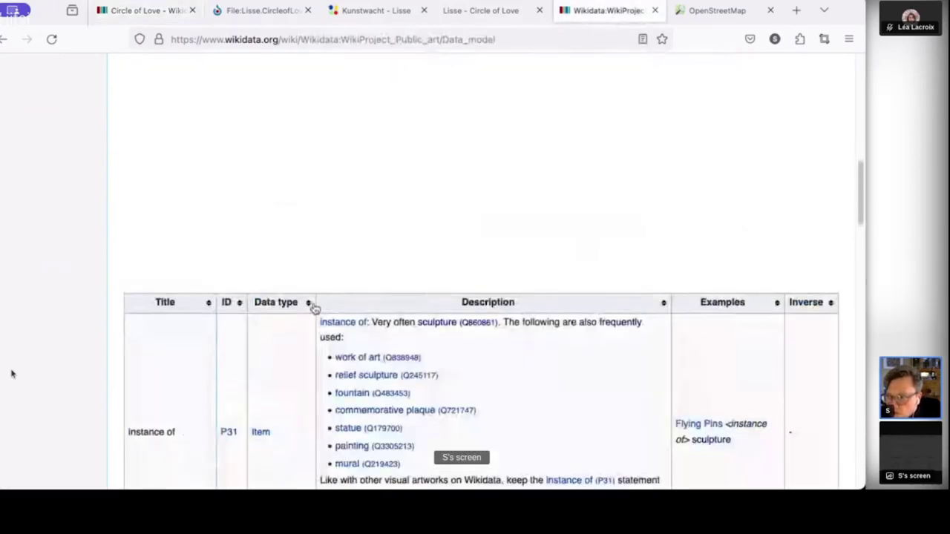
{"action": "scroll", "coordinate": [315, 304], "scroll_direction": "down", "scroll_amount": 5}
{"action": "scroll", "coordinate": [316, 304], "scroll_direction": "down", "scroll_amount": 5}
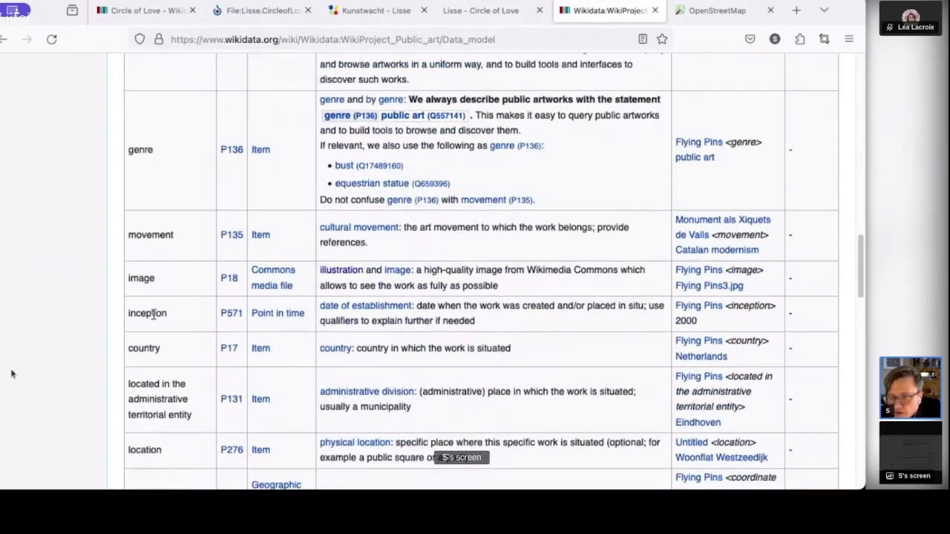
{"action": "double_click", "coordinate": [153, 314]}
{"action": "left_click", "coordinate": [106, 11]}
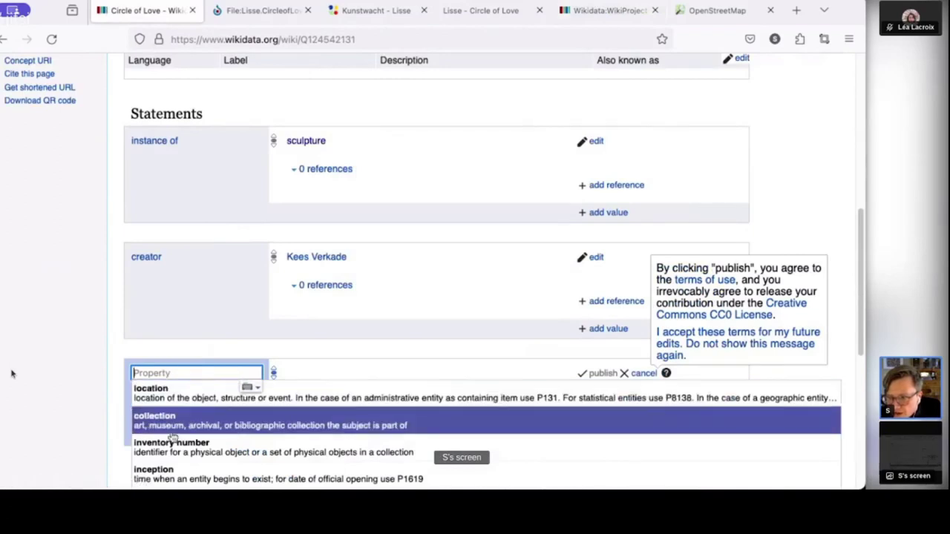
- Add and publish the statement inception: 2011
{"action": "left_click", "coordinate": [164, 472]}
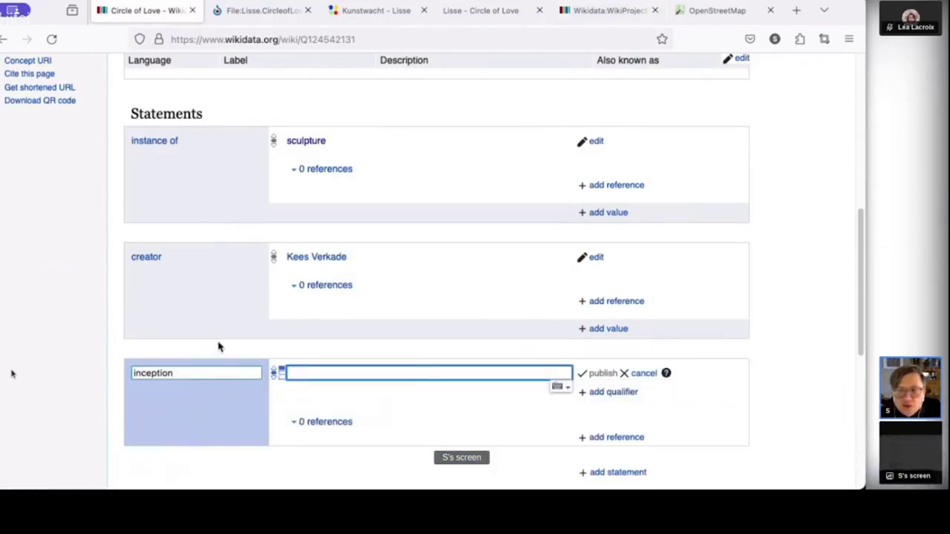
{"action": "scroll", "coordinate": [218, 346], "scroll_direction": "down", "scroll_amount": 2}
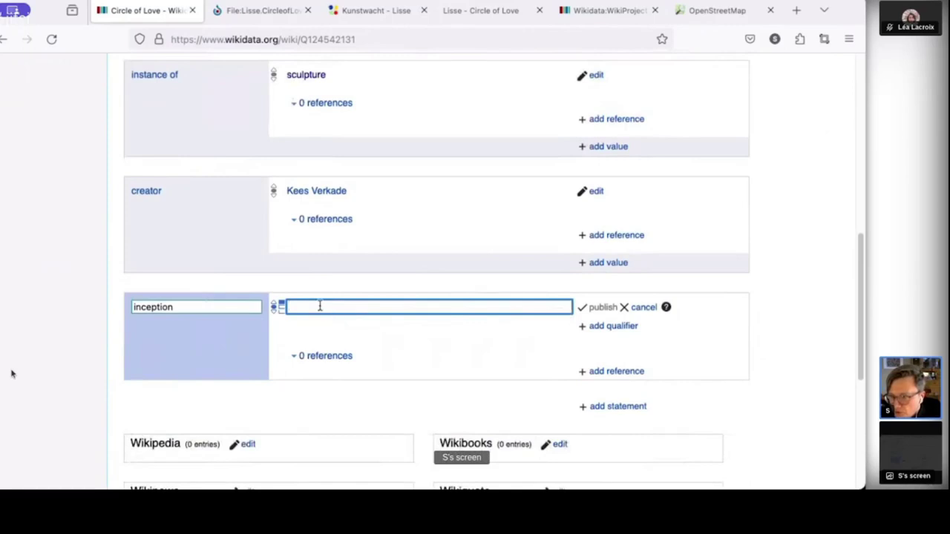
{"action": "left_click", "coordinate": [319, 305]}
{"action": "type", "text": "2011"}
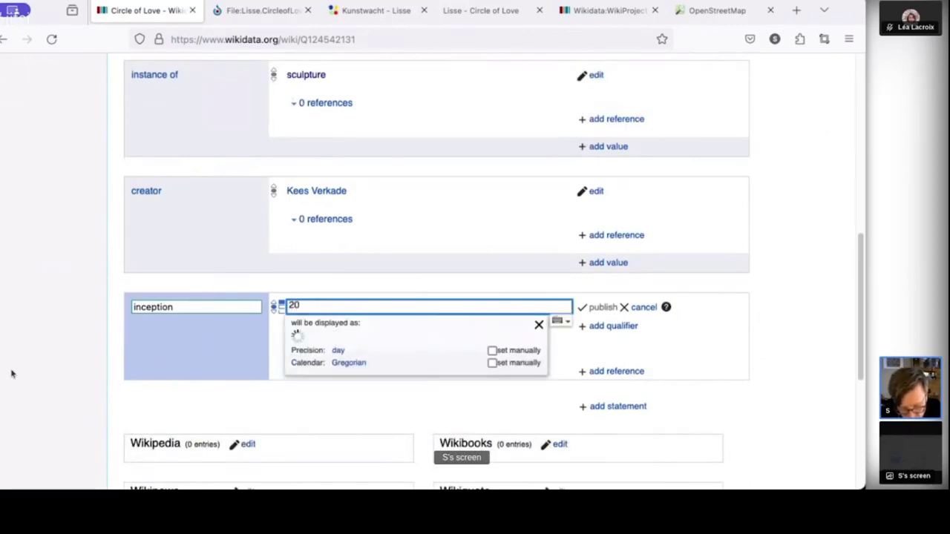
{"action": "left_click", "coordinate": [604, 308]}
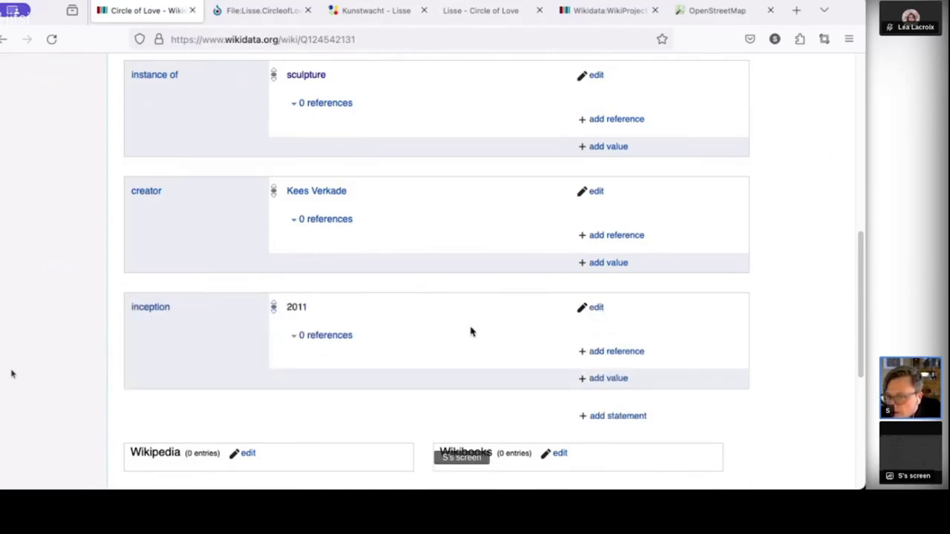
{"action": "scroll", "coordinate": [470, 331], "scroll_direction": "down", "scroll_amount": 2}
{"action": "scroll", "coordinate": [471, 331], "scroll_direction": "down", "scroll_amount": 1}
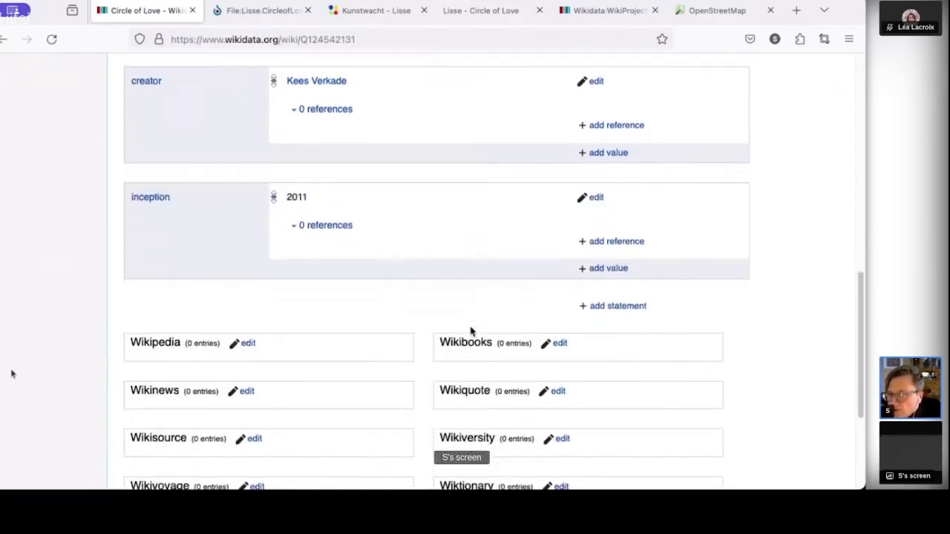
- Add and publish 'located in the administrative territorial entity: Lisse', the South Holland municipality
{"action": "left_click", "coordinate": [627, 307]}
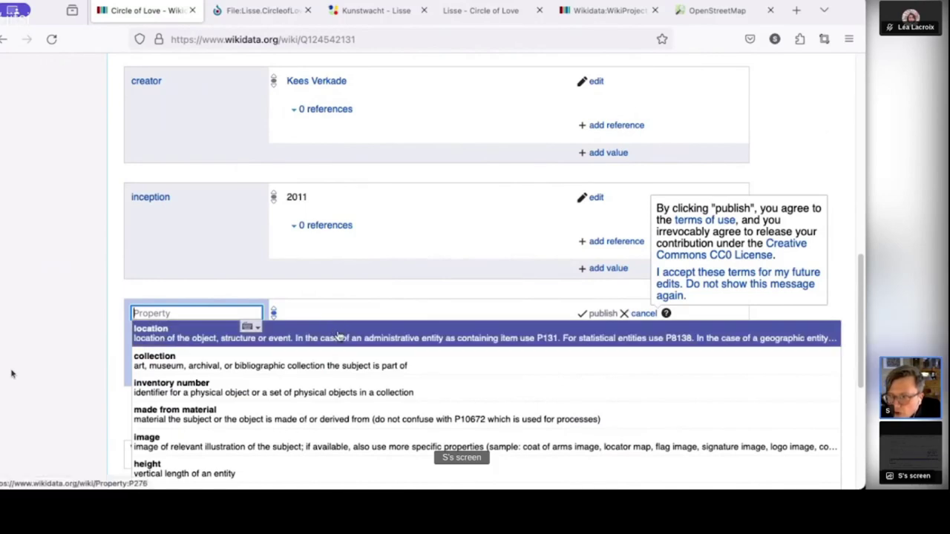
{"action": "scroll", "coordinate": [354, 383], "scroll_direction": "down", "scroll_amount": 2}
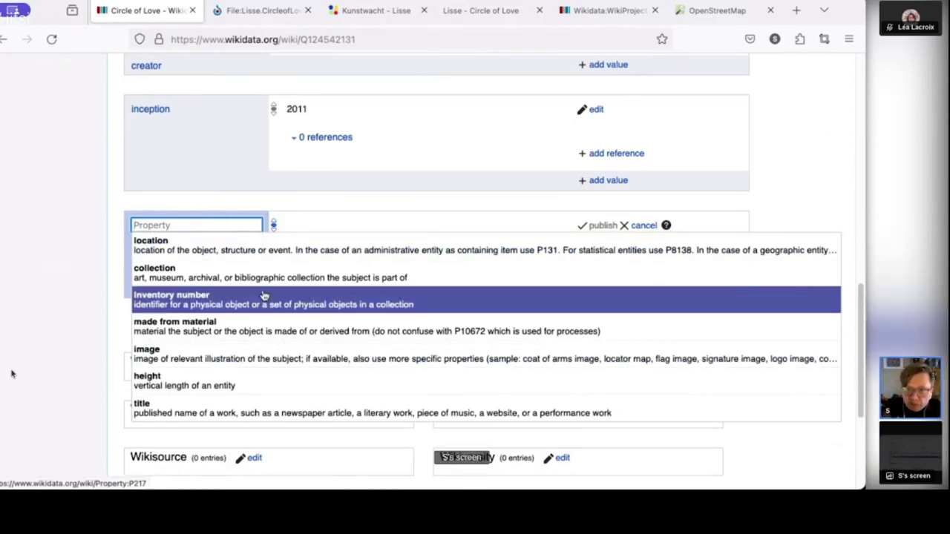
{"action": "type", "text": "located"}
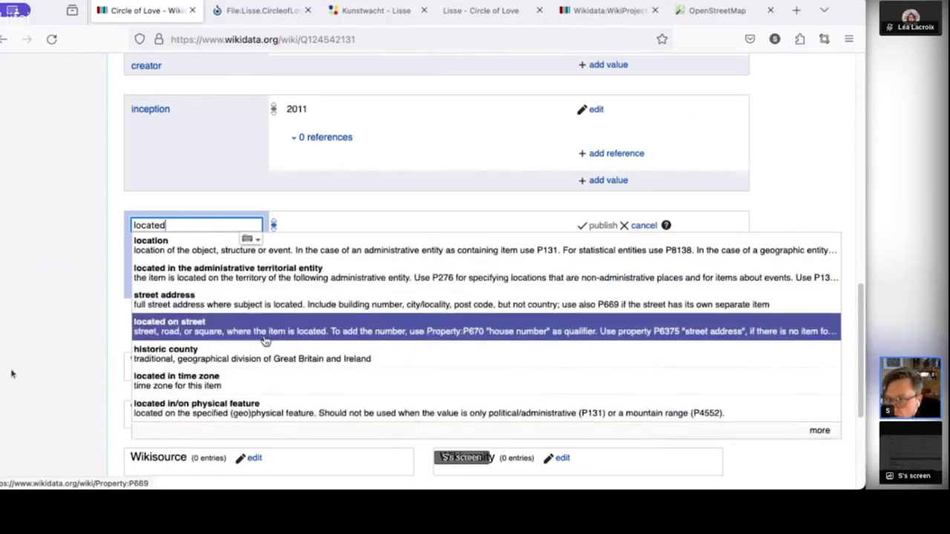
{"action": "left_click", "coordinate": [275, 276]}
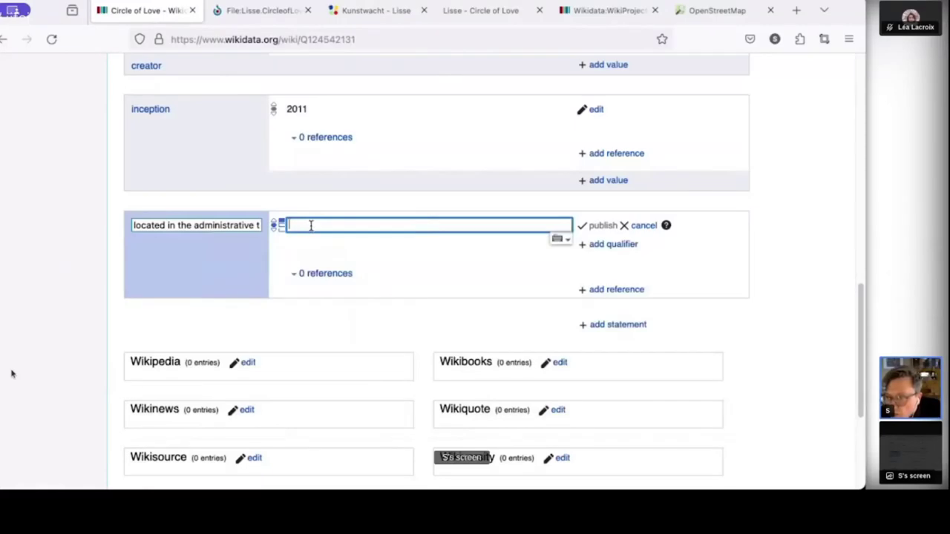
{"action": "type", "text": "lisse"}
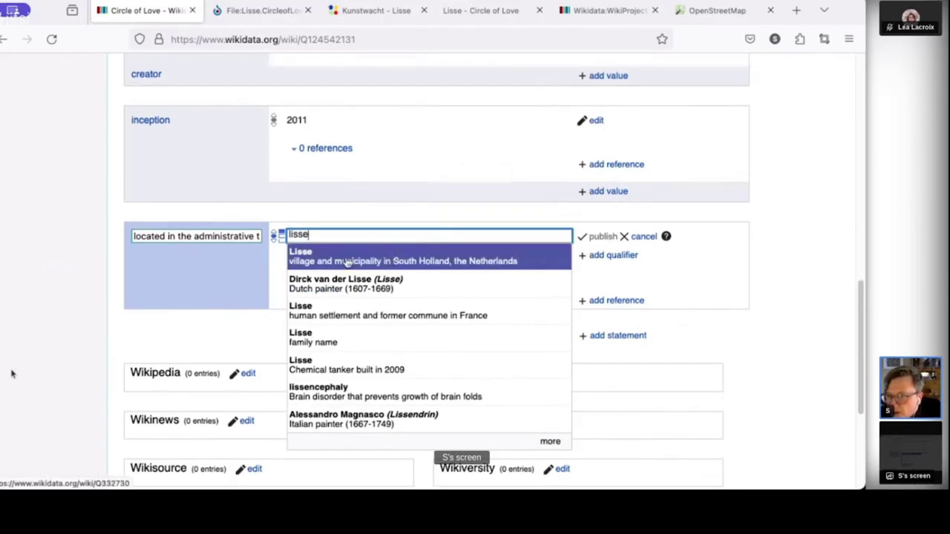
{"action": "left_click", "coordinate": [405, 258]}
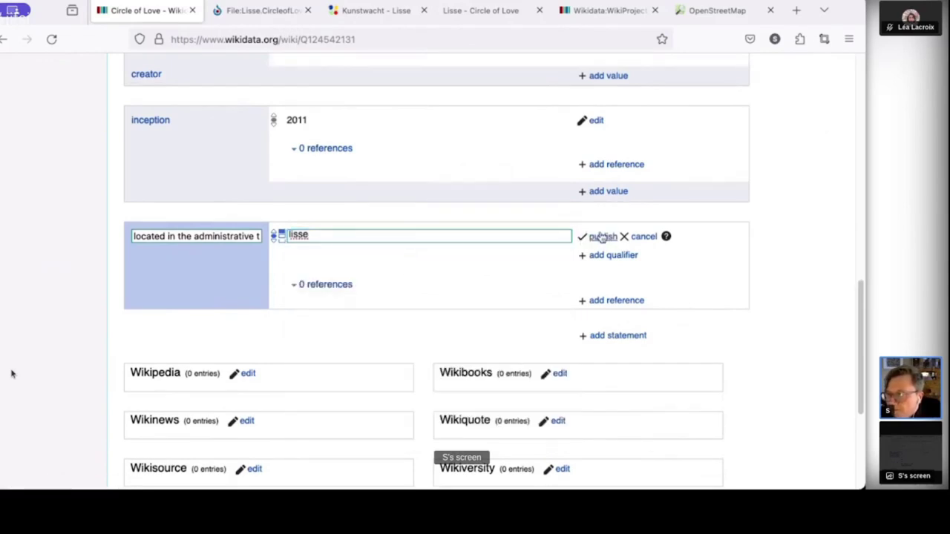
{"action": "left_click", "coordinate": [601, 238]}
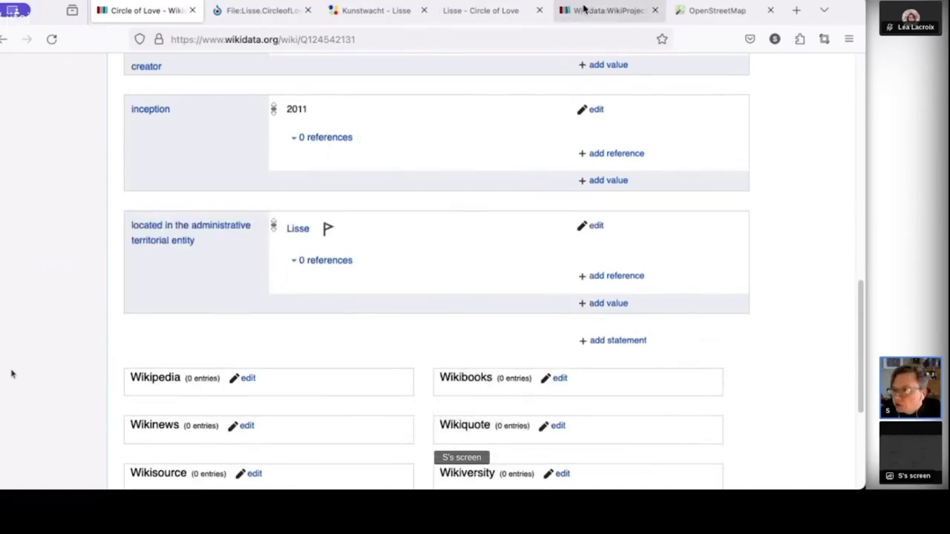
- Copy 'Lisse.CircleofLove.Kees Verkade.jpg' from the Commons photo page title, then go back to the Wikidata item
{"action": "left_click", "coordinate": [585, 13]}
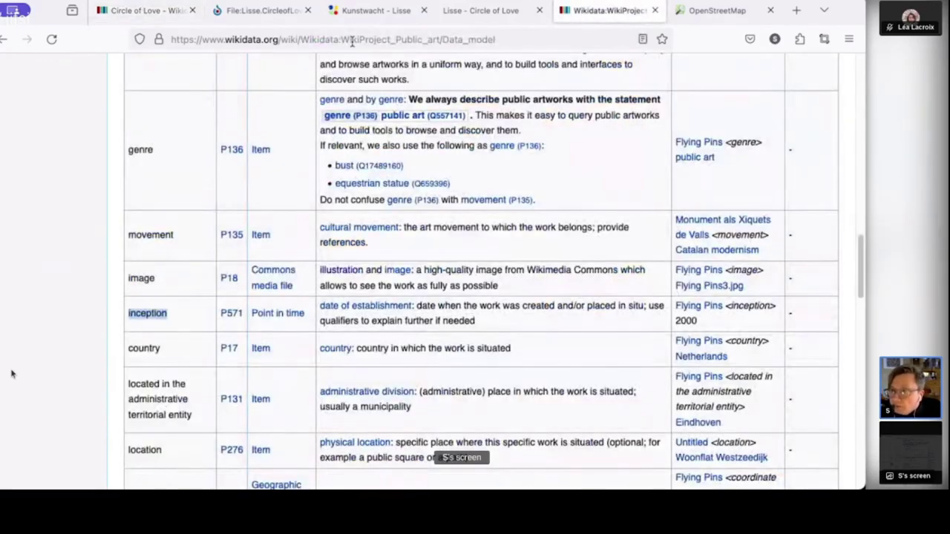
{"action": "left_click", "coordinate": [263, 10]}
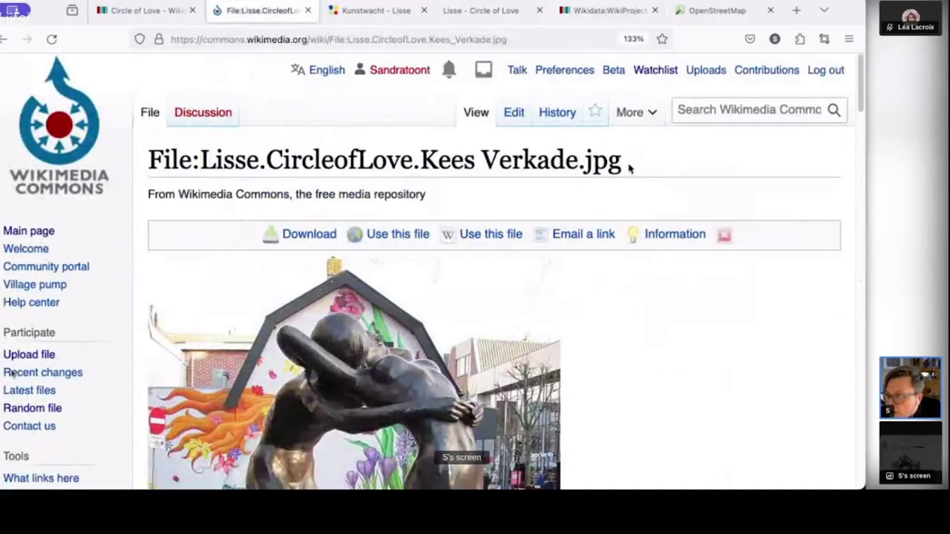
{"action": "left_click_drag", "start_coordinate": [628, 168], "coordinate": [202, 162]}
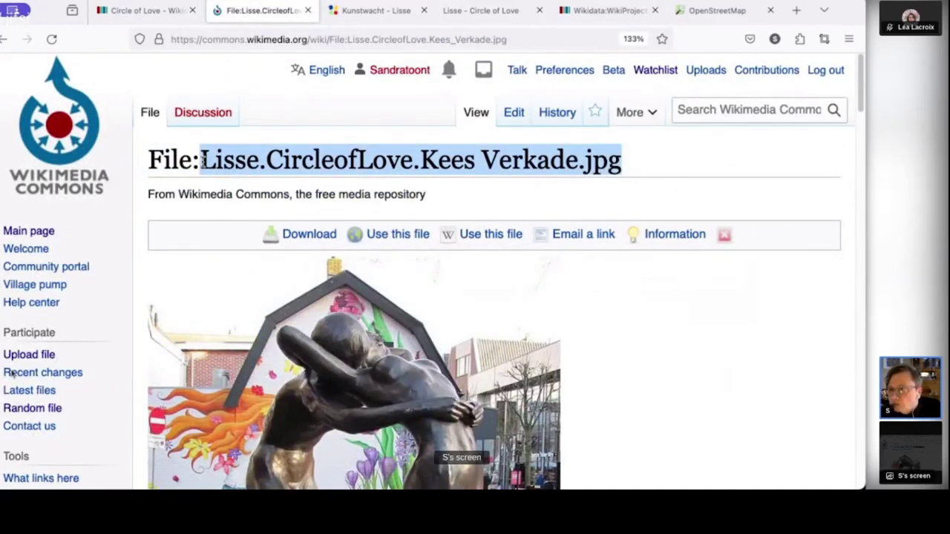
{"action": "left_click", "coordinate": [141, 10]}
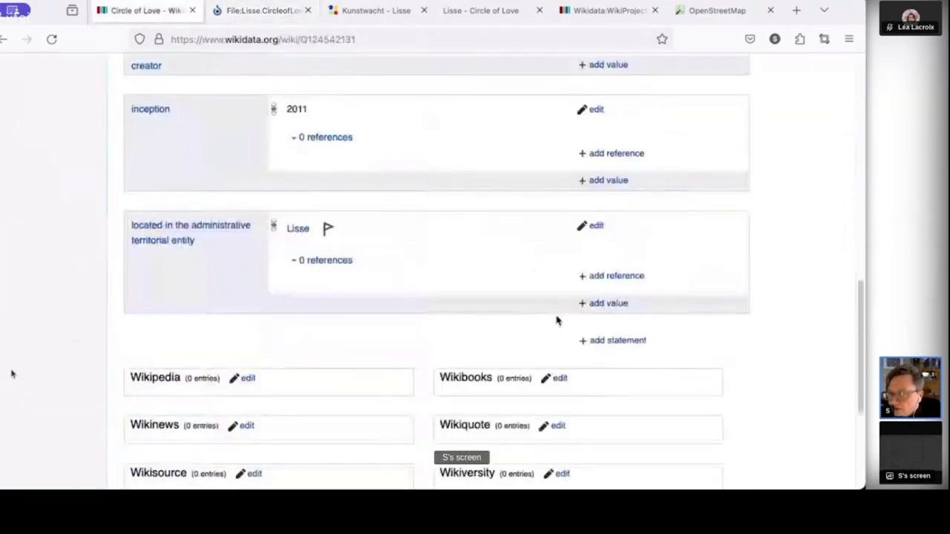
- Publish an image statement on Circle of Love with the file Lisse.CircleofLove.Kees Verkade.jpg
{"action": "left_click", "coordinate": [644, 341]}
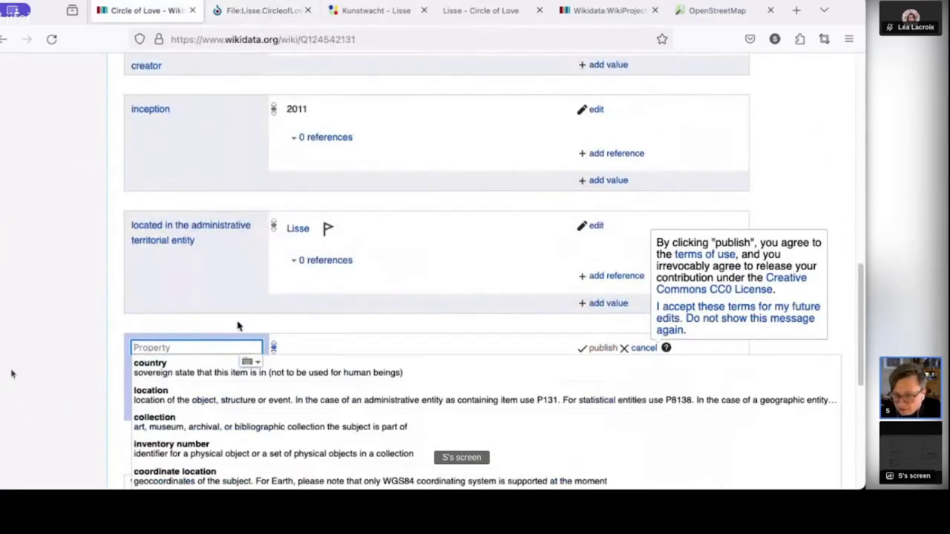
{"action": "scroll", "coordinate": [178, 434], "scroll_direction": "down", "scroll_amount": 3}
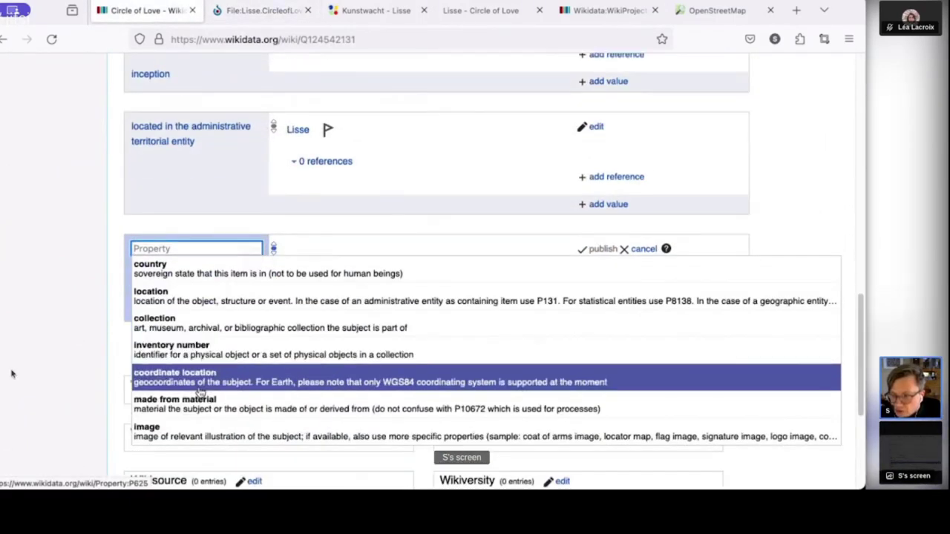
{"action": "left_click", "coordinate": [198, 424]}
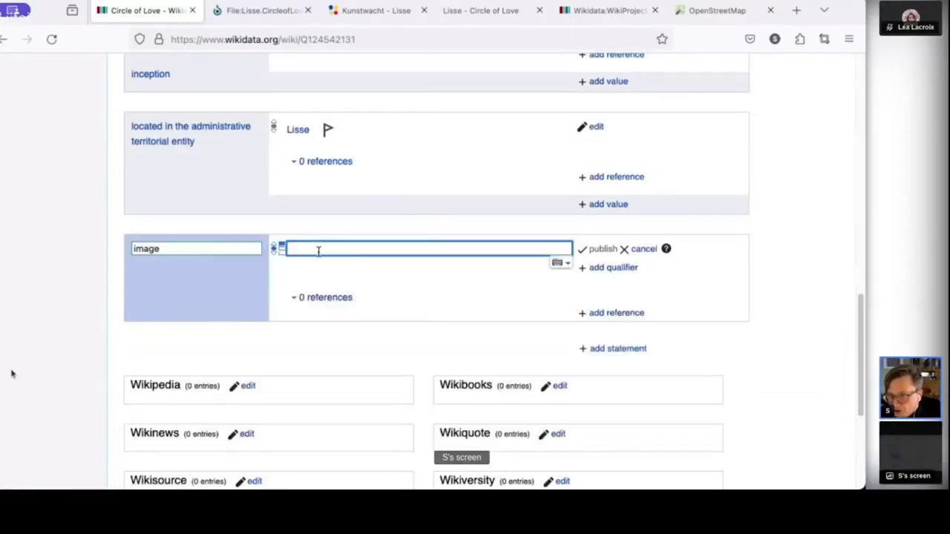
{"action": "type", "text": "Lisse CircleofLove Kees Verkade.jpg"}
{"action": "left_click", "coordinate": [359, 287]}
{"action": "left_click", "coordinate": [597, 249]}
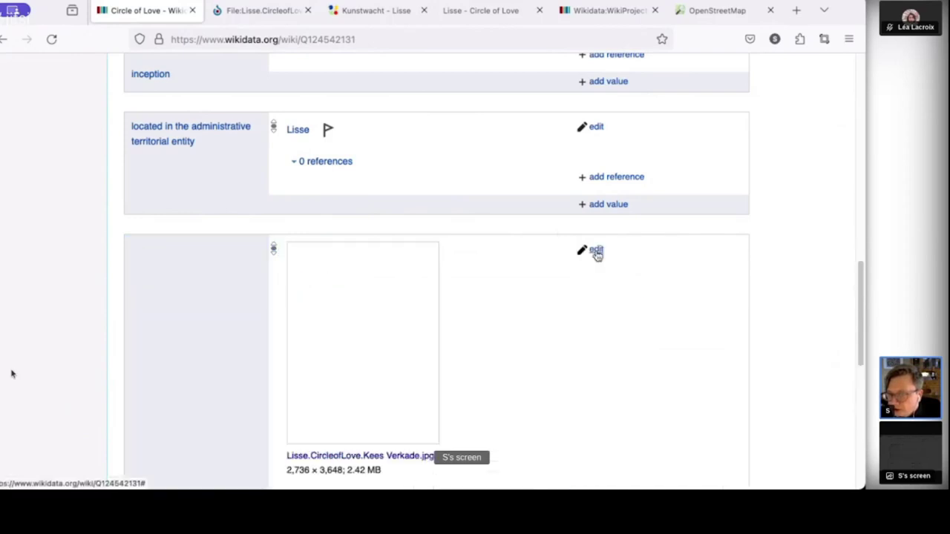
{"action": "scroll", "coordinate": [547, 266], "scroll_direction": "down", "scroll_amount": 4}
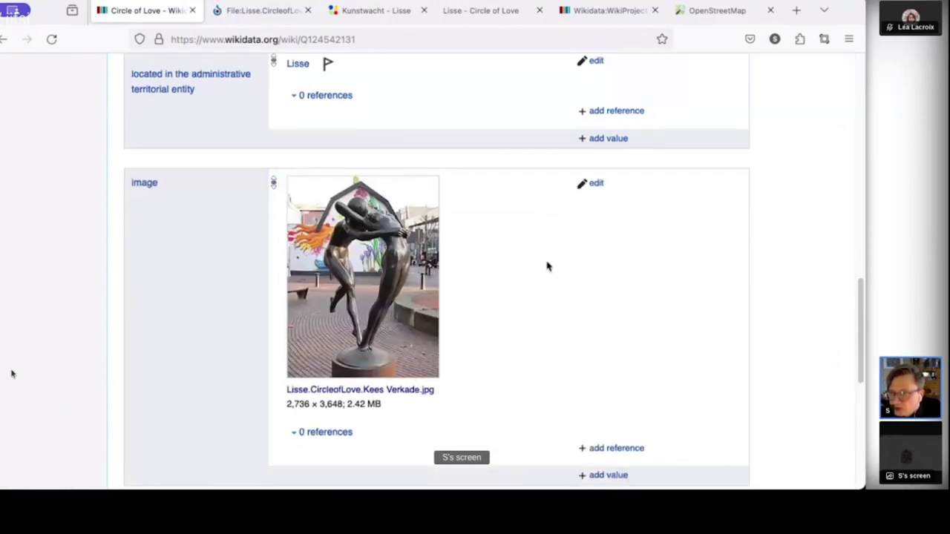
{"action": "scroll", "coordinate": [547, 266], "scroll_direction": "down", "scroll_amount": 1}
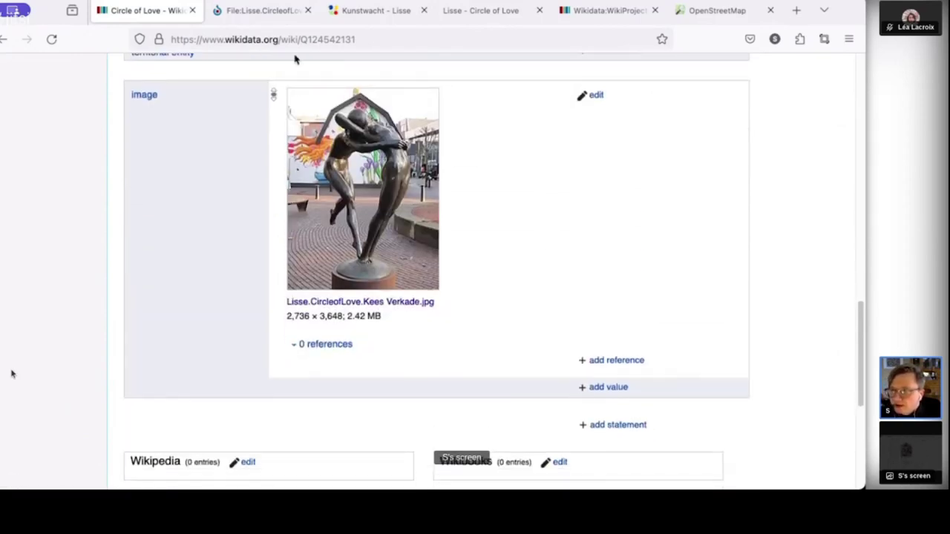
- Check the WikiProject Public art data model for the recommended genre statement
{"action": "scroll", "coordinate": [487, 178], "scroll_direction": "up", "scroll_amount": 2}
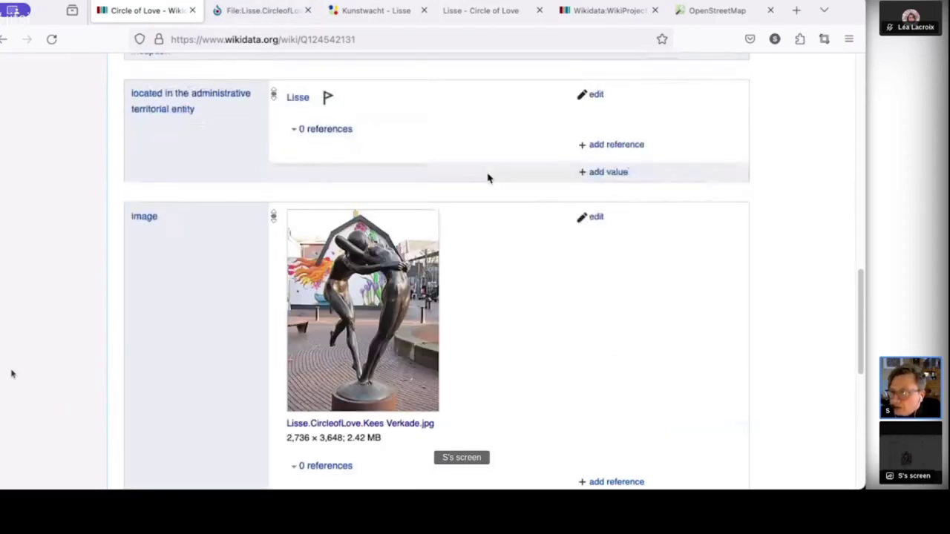
{"action": "scroll", "coordinate": [488, 178], "scroll_direction": "up", "scroll_amount": 8}
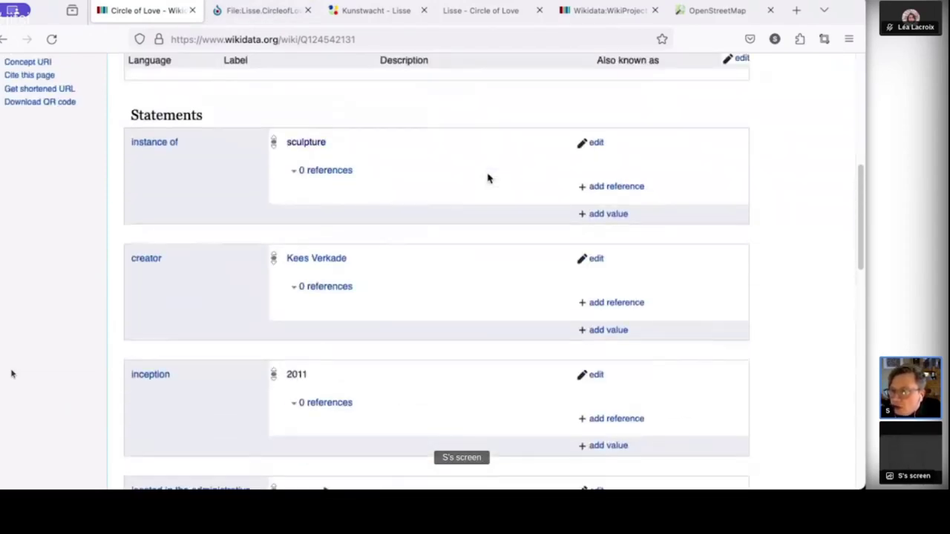
{"action": "scroll", "coordinate": [488, 178], "scroll_direction": "down", "scroll_amount": 1}
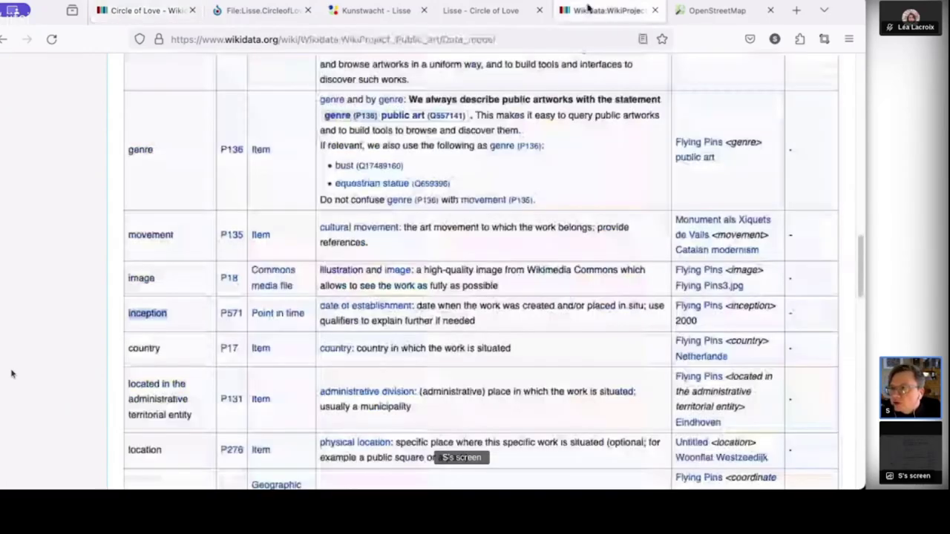
{"action": "left_click", "coordinate": [605, 10]}
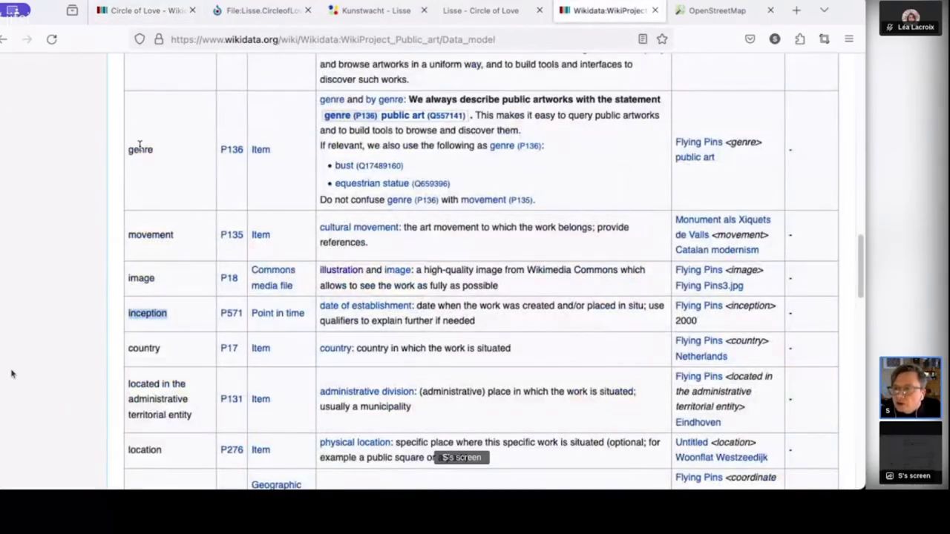
{"action": "left_click", "coordinate": [141, 10]}
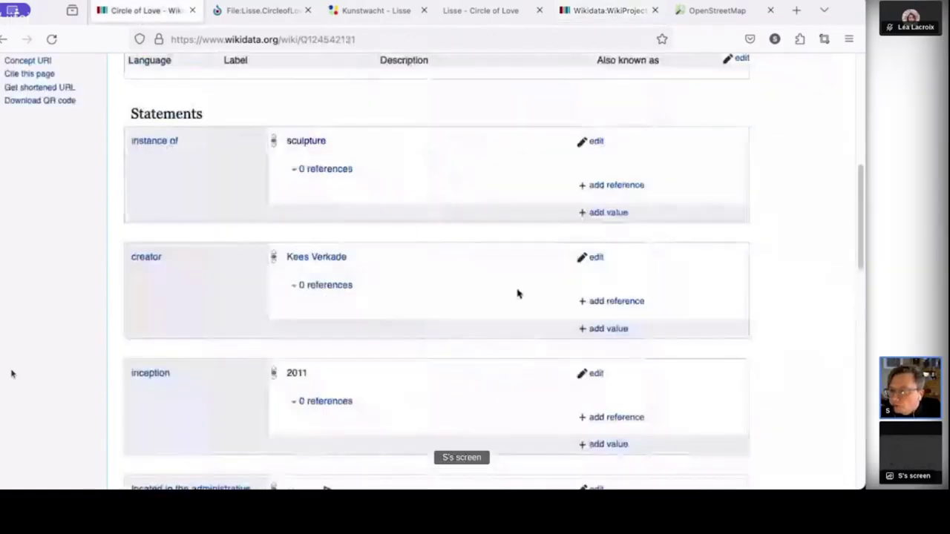
- Add and publish a genre statement with the value public art
{"action": "scroll", "coordinate": [518, 294], "scroll_direction": "down", "scroll_amount": 10}
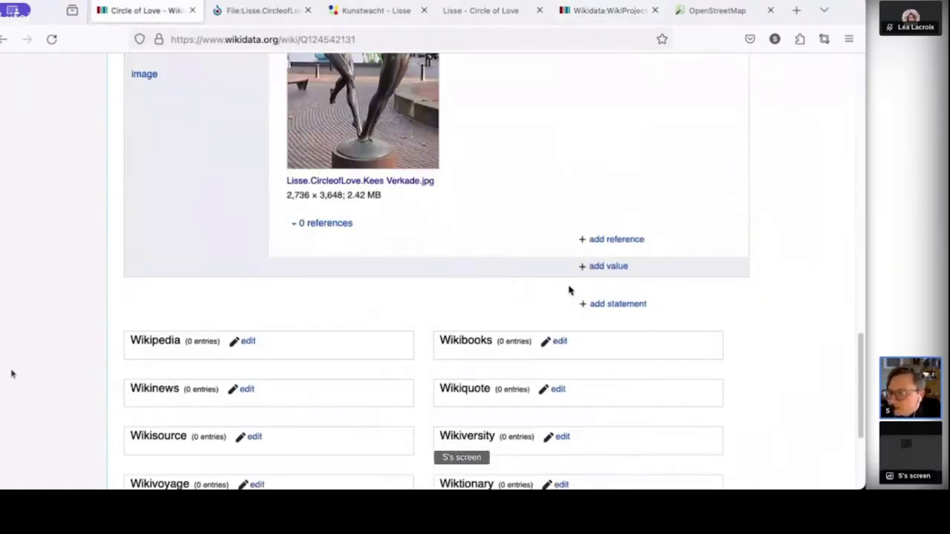
{"action": "left_click", "coordinate": [617, 304]}
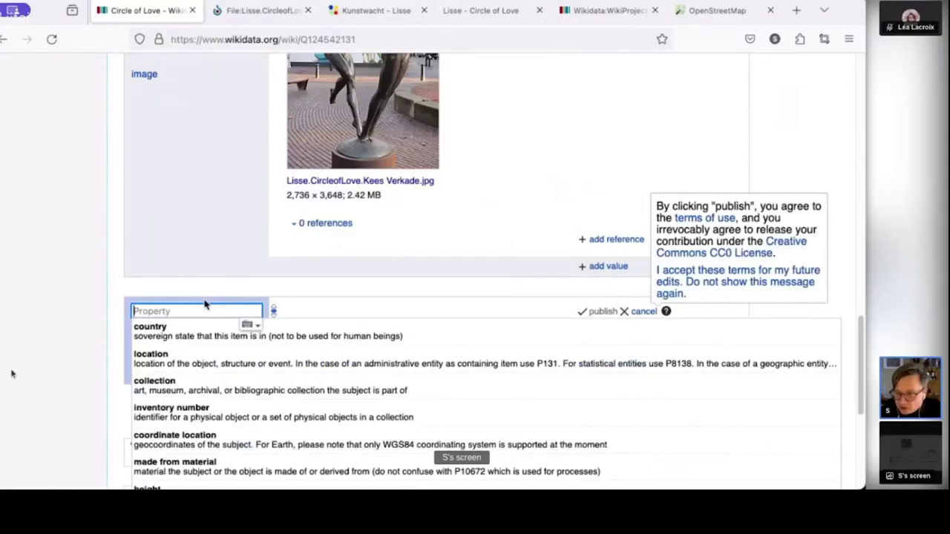
{"action": "type", "text": "genre"}
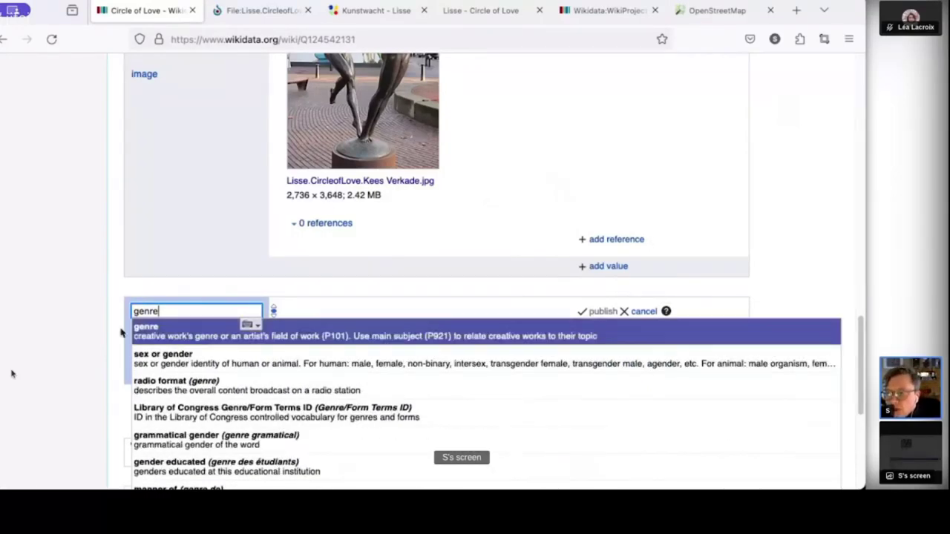
{"action": "left_click", "coordinate": [139, 334]}
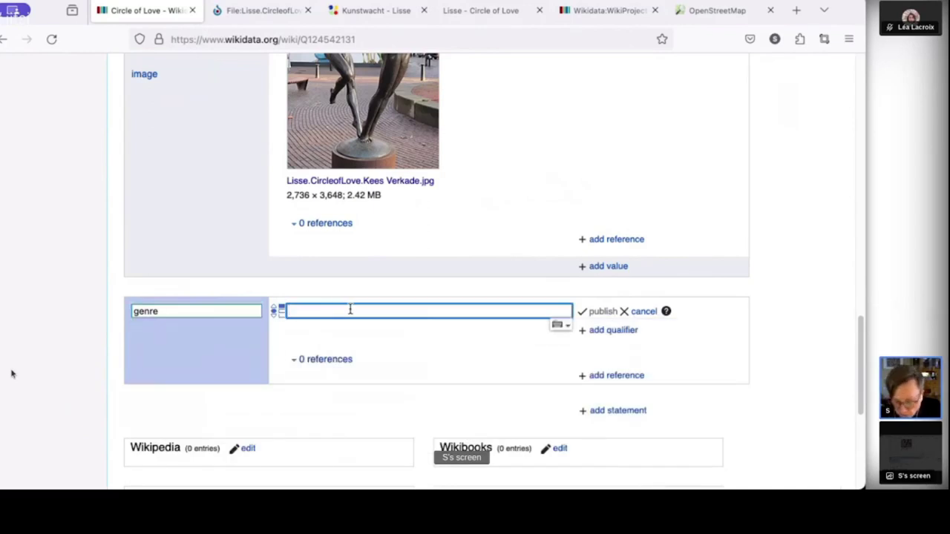
{"action": "type", "text": "public"}
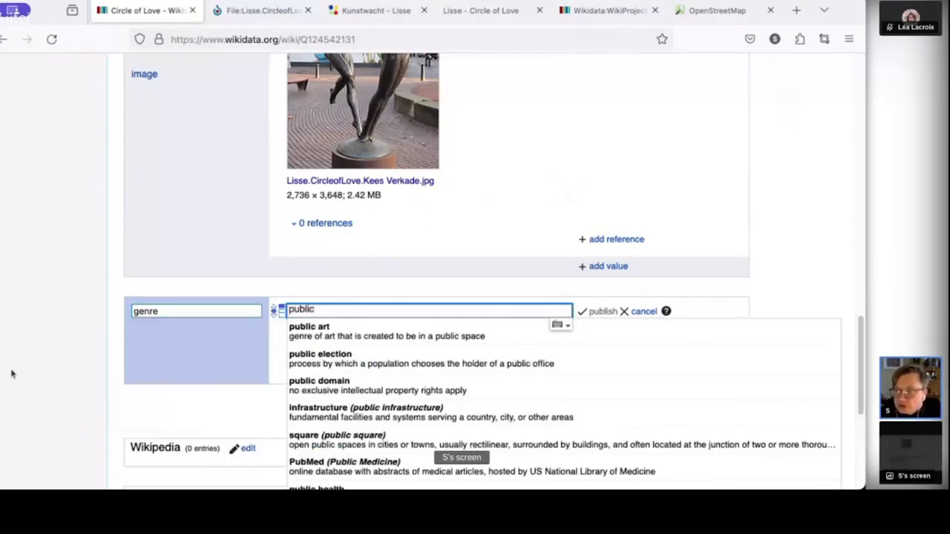
{"action": "key", "text": "Down"}
{"action": "key", "text": "Return"}
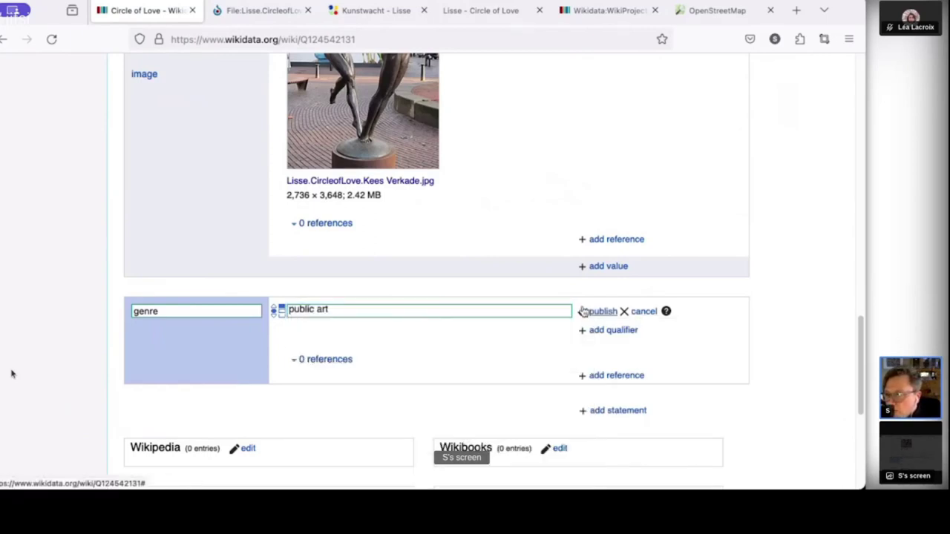
{"action": "left_click", "coordinate": [593, 312]}
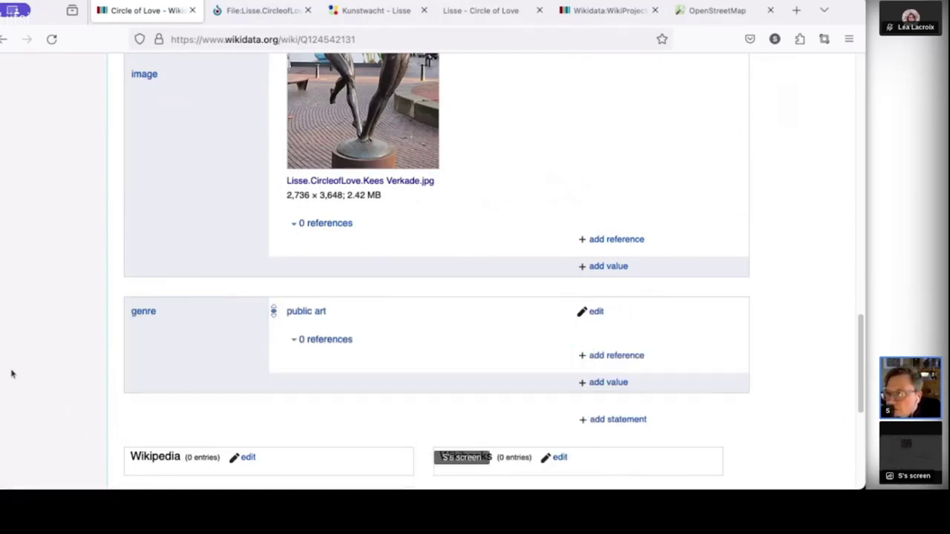
- Review the public art data model page again
{"action": "left_click", "coordinate": [601, 10]}
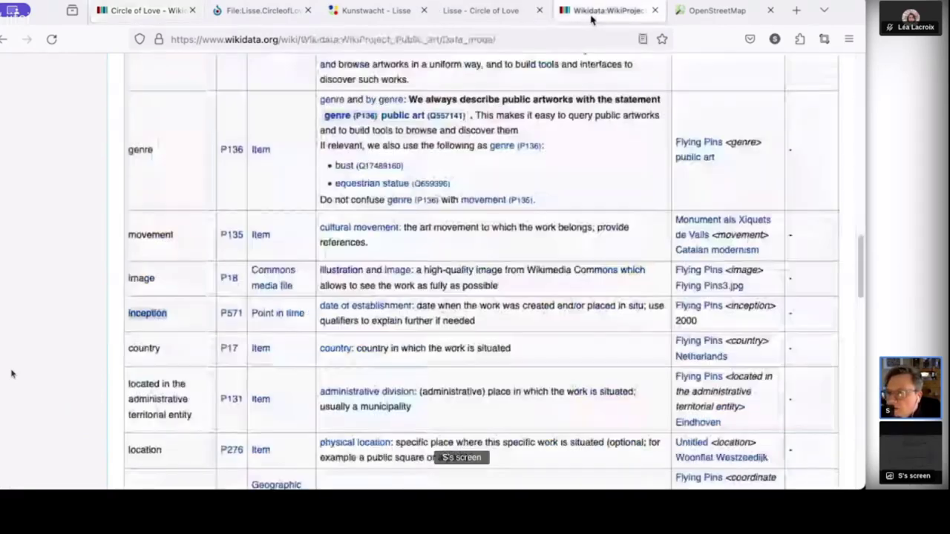
{"action": "scroll", "coordinate": [141, 365], "scroll_direction": "down", "scroll_amount": 2}
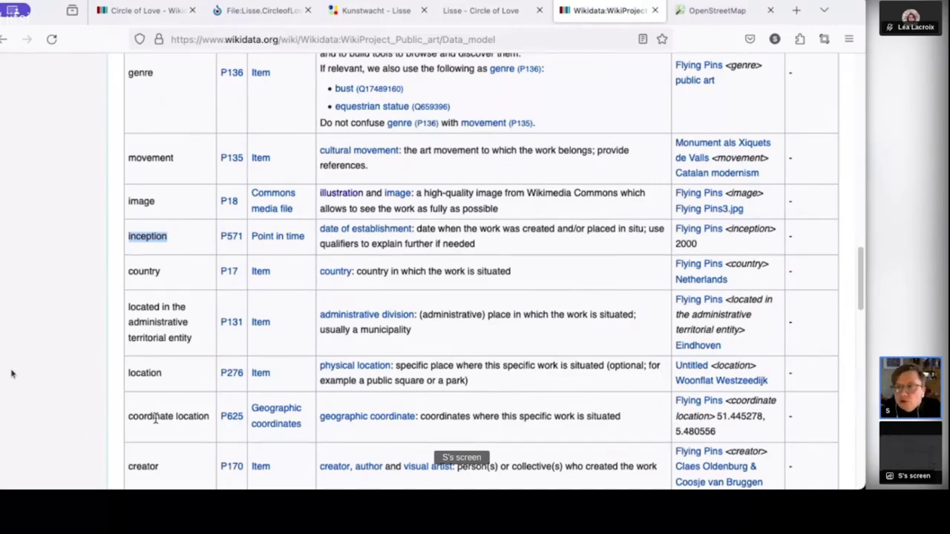
{"action": "scroll", "coordinate": [158, 419], "scroll_direction": "down", "scroll_amount": 3}
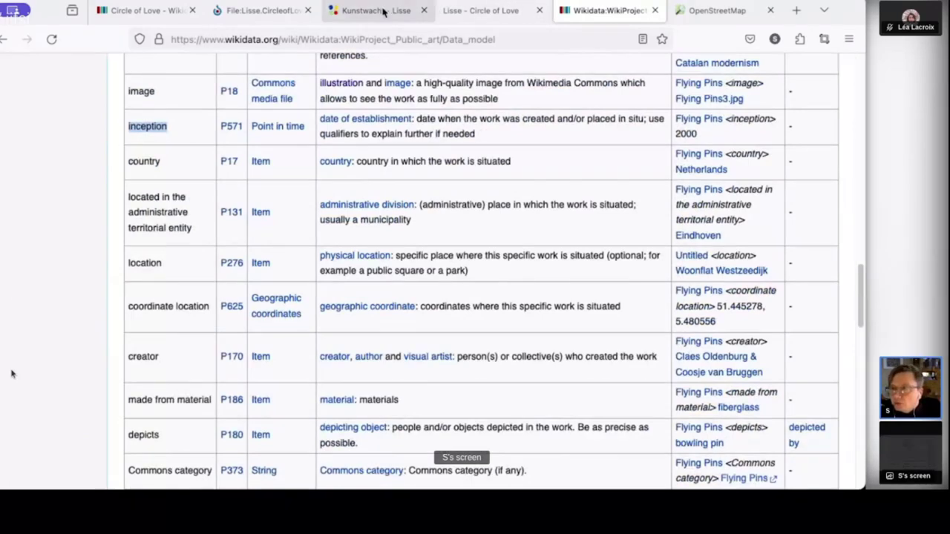
- Copy the Kunstwacht Lisse Circle of Love page's URL and look over its details, including year 2011
{"action": "left_click", "coordinate": [257, 12]}
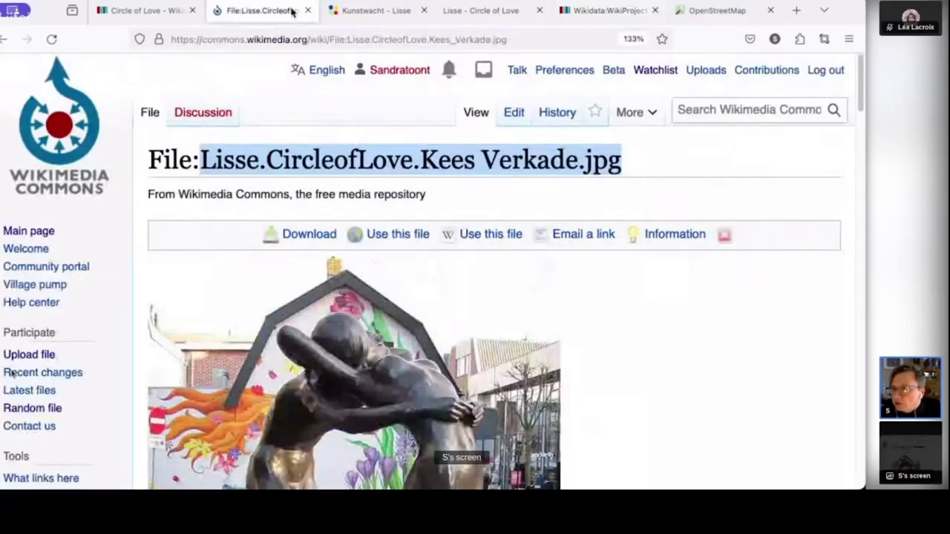
{"action": "left_click", "coordinate": [361, 12]}
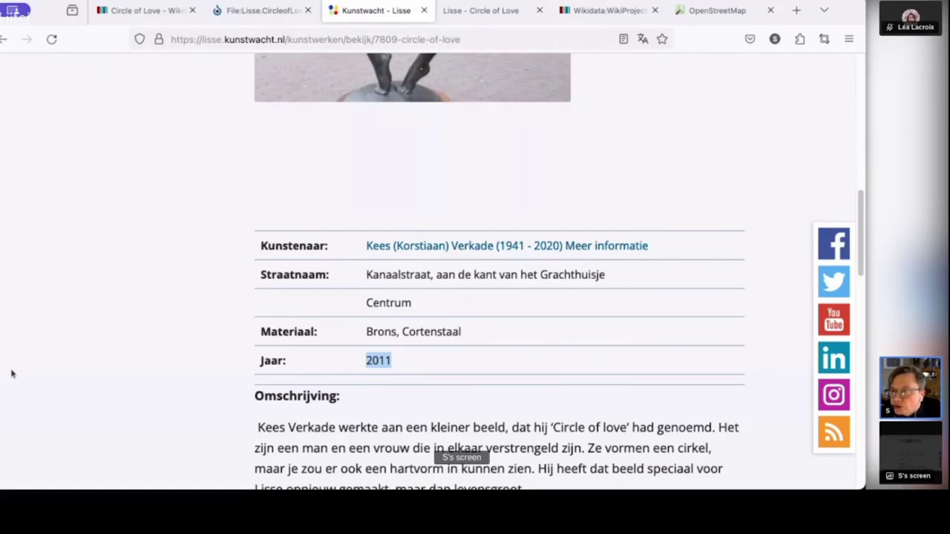
{"action": "left_click", "coordinate": [471, 39]}
{"action": "key", "text": "ctrl+c"}
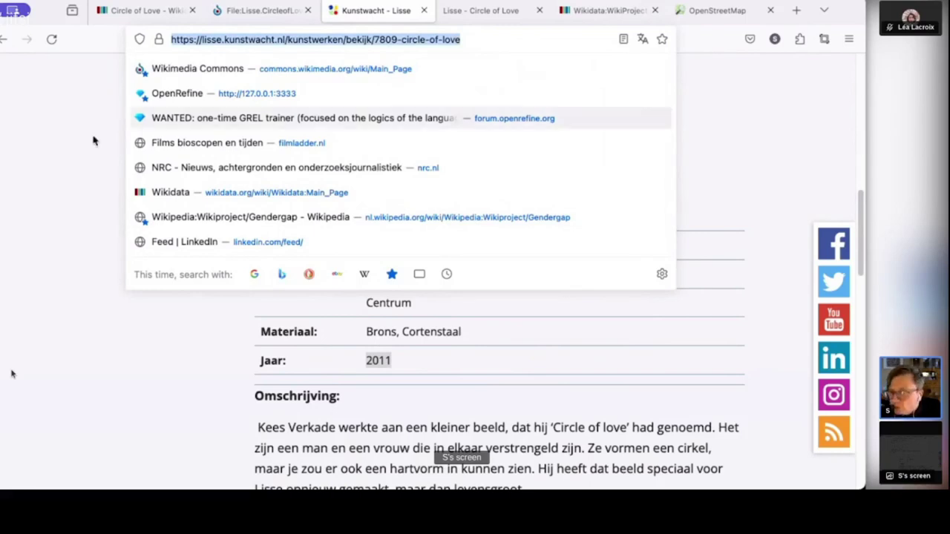
{"action": "left_click", "coordinate": [30, 115]}
{"action": "scroll", "coordinate": [668, 196], "scroll_direction": "up", "scroll_amount": 2}
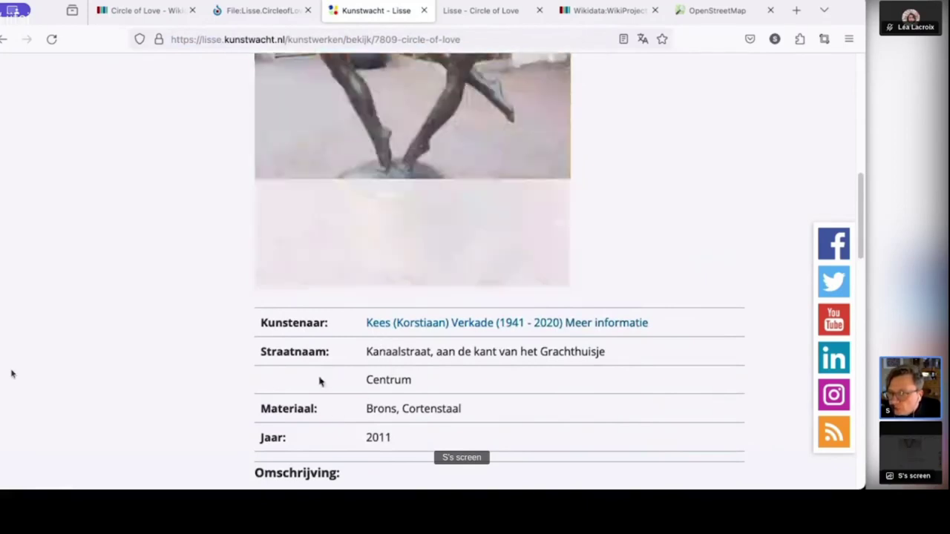
{"action": "scroll", "coordinate": [310, 303], "scroll_direction": "up", "scroll_amount": 3}
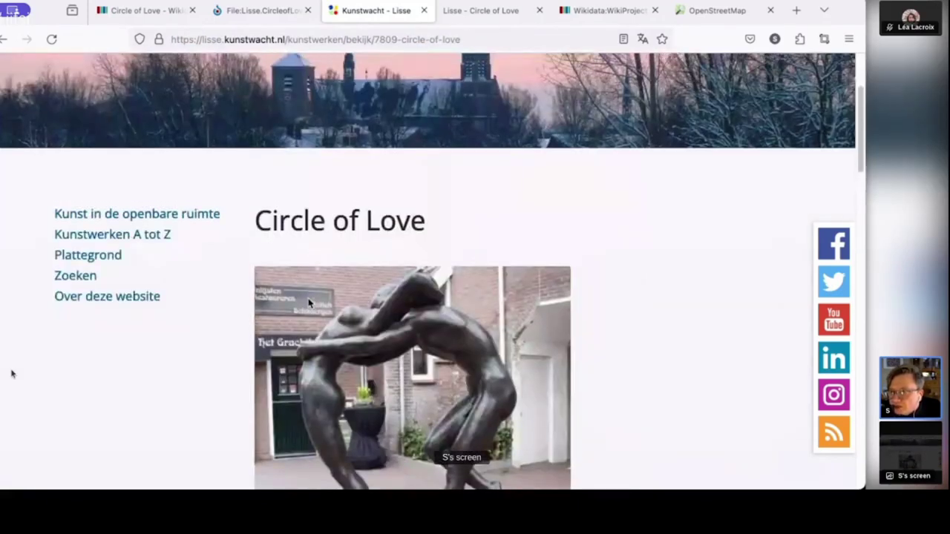
{"action": "scroll", "coordinate": [310, 303], "scroll_direction": "up", "scroll_amount": 2}
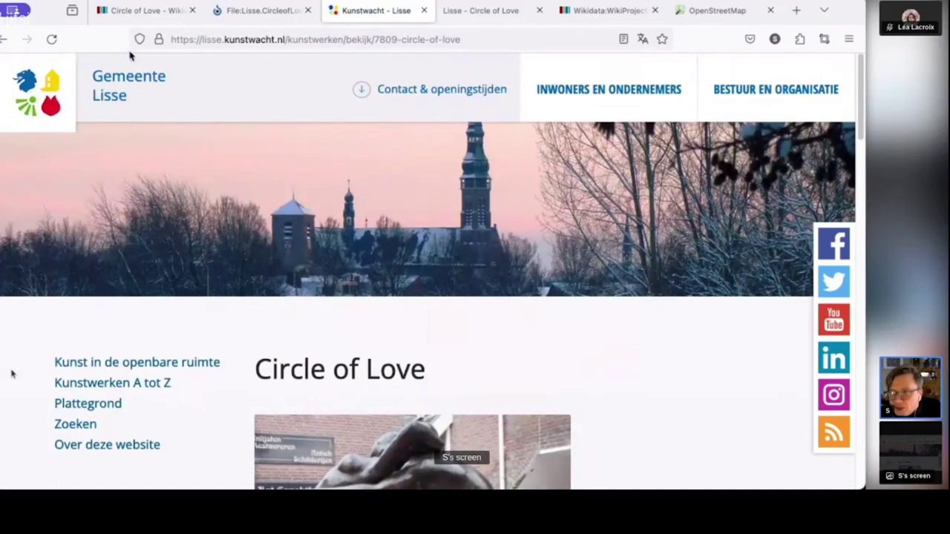
{"action": "scroll", "coordinate": [527, 314], "scroll_direction": "down", "scroll_amount": 1}
{"action": "scroll", "coordinate": [643, 335], "scroll_direction": "down", "scroll_amount": 2}
{"action": "scroll", "coordinate": [644, 336], "scroll_direction": "down", "scroll_amount": 6}
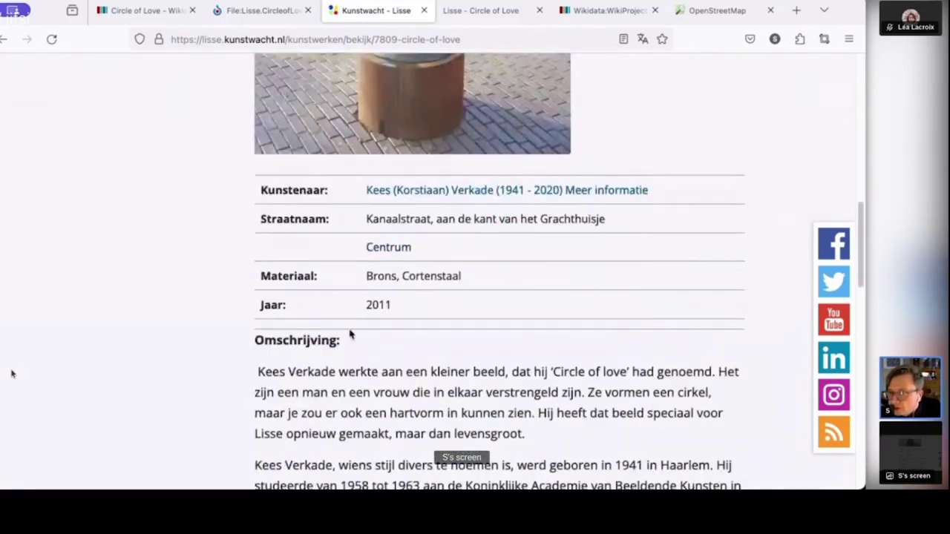
- Start a reference on the Lisse statement with the Kunstwacht page as reference URL
{"action": "left_click", "coordinate": [146, 13]}
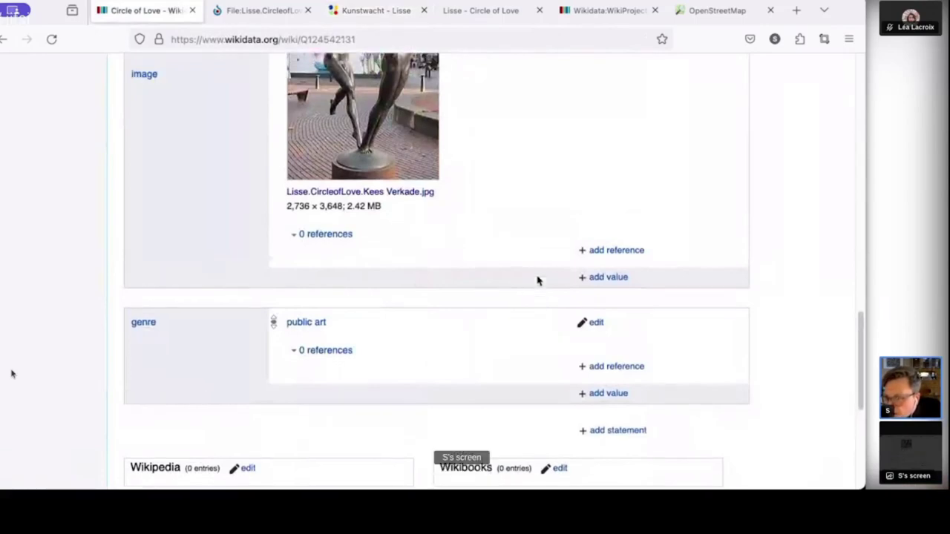
{"action": "scroll", "coordinate": [538, 280], "scroll_direction": "up", "scroll_amount": 8}
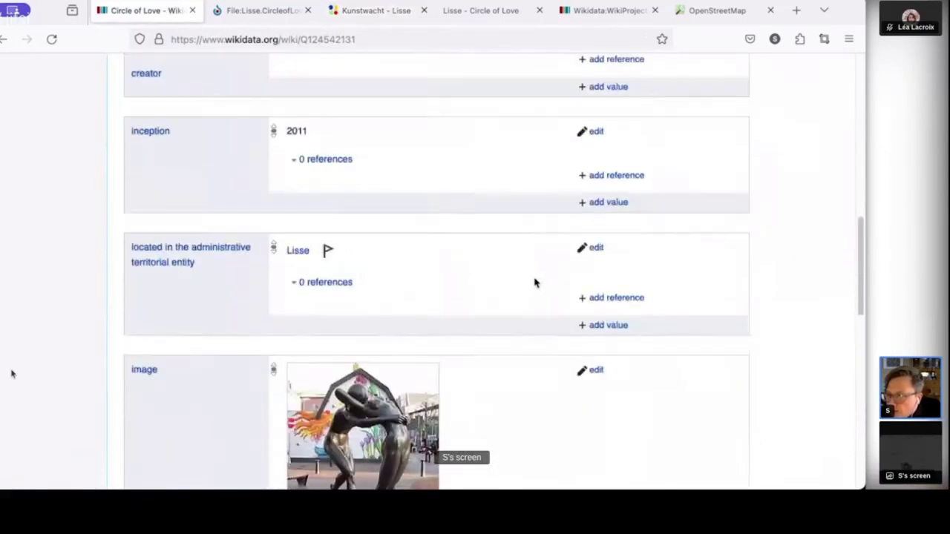
{"action": "left_click", "coordinate": [601, 298]}
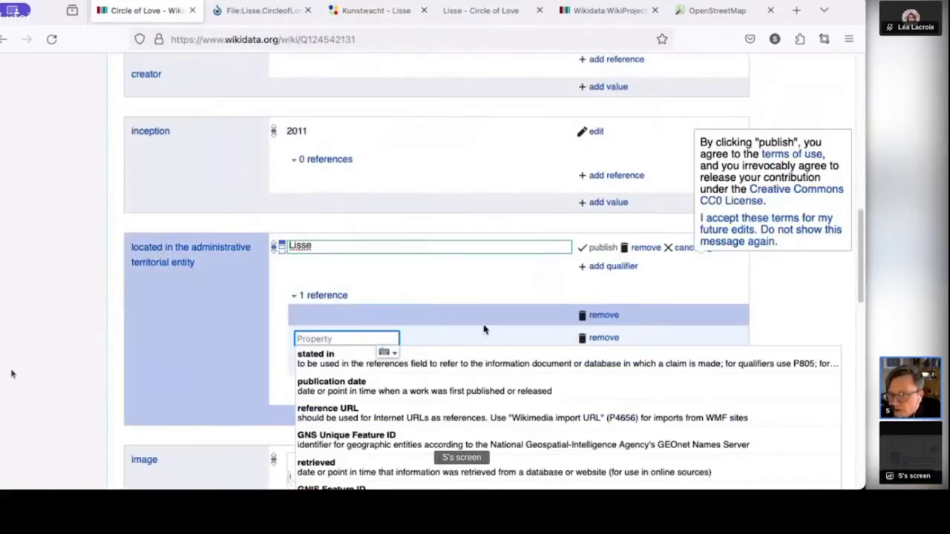
{"action": "left_click", "coordinate": [327, 411]}
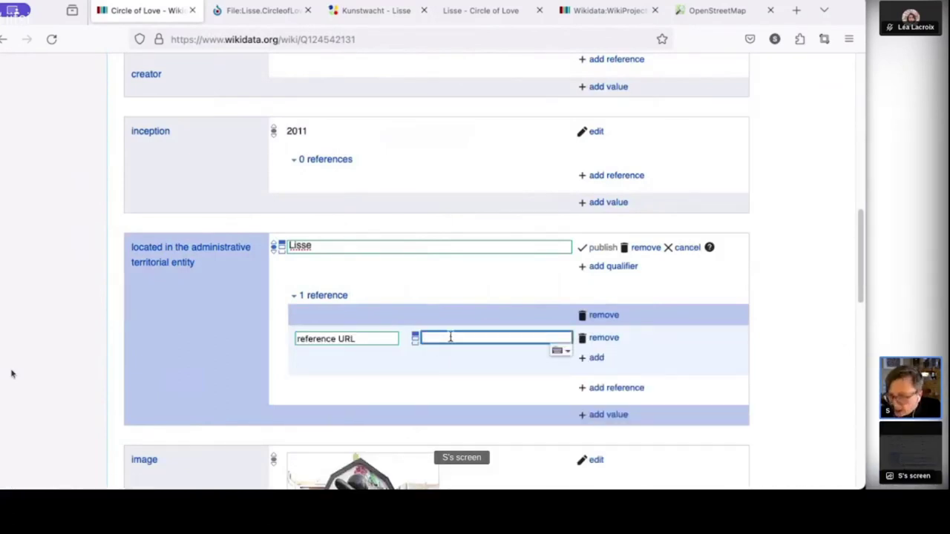
{"action": "key", "text": "ctrl+v"}
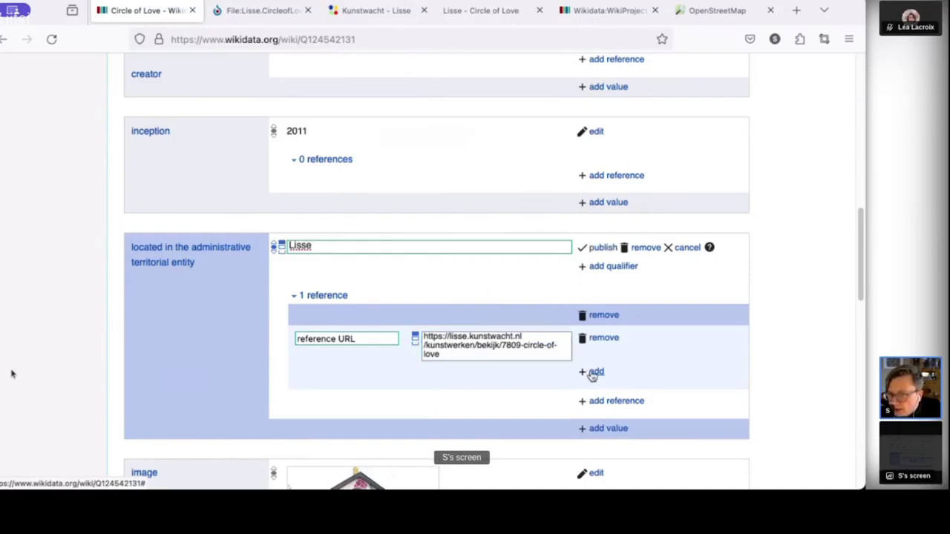
- Add retrieved date 15-02-2024 to the reference and publish the Lisse statement
{"action": "left_click", "coordinate": [591, 372]}
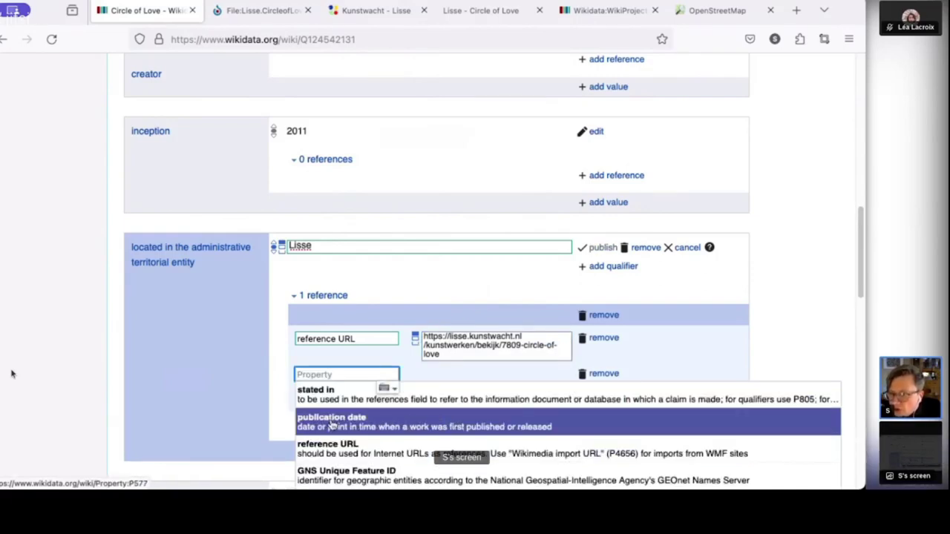
{"action": "scroll", "coordinate": [334, 421], "scroll_direction": "down", "scroll_amount": 1}
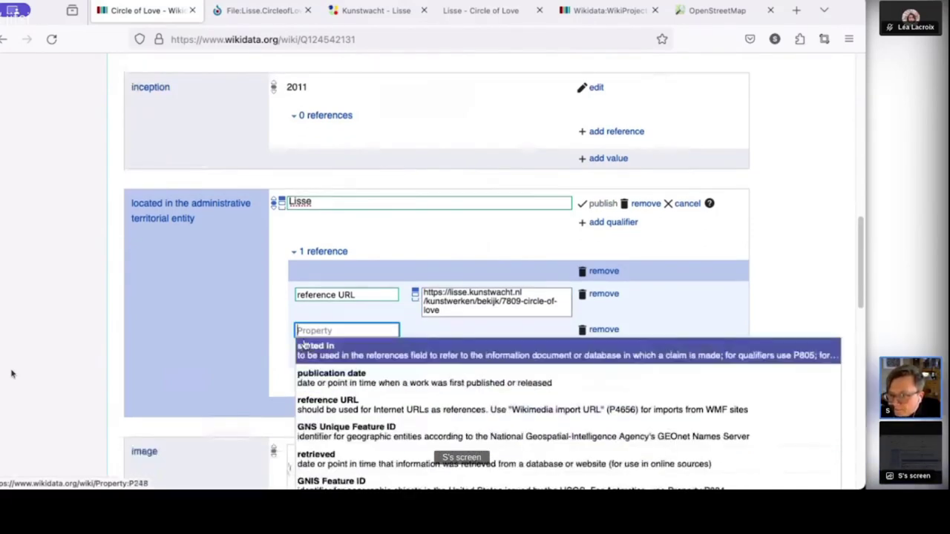
{"action": "left_click", "coordinate": [345, 329]}
{"action": "type", "text": "r"}
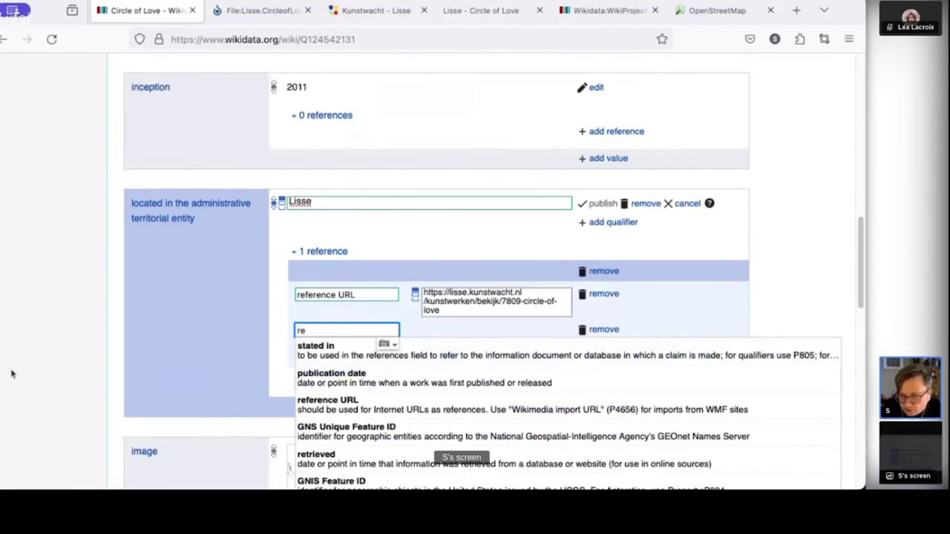
{"action": "type", "text": "e"}
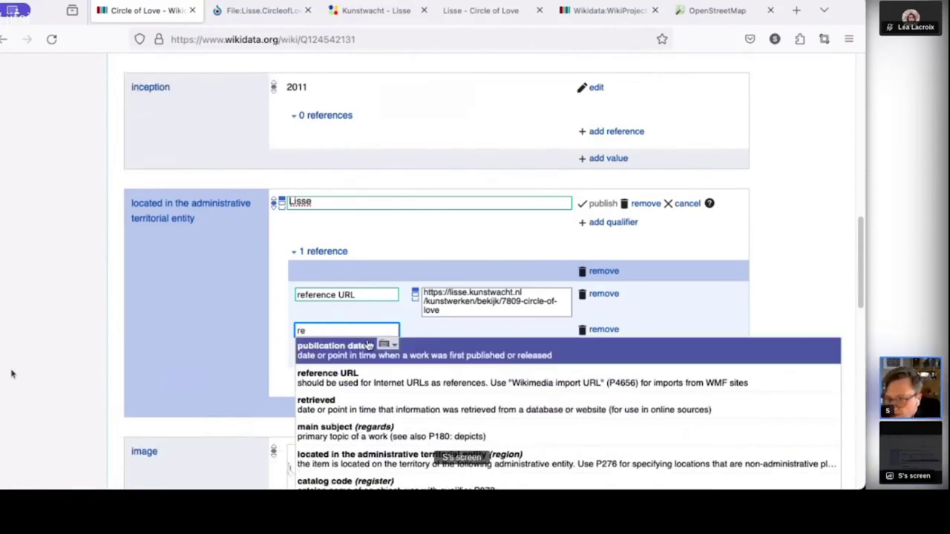
{"action": "left_click", "coordinate": [371, 401]}
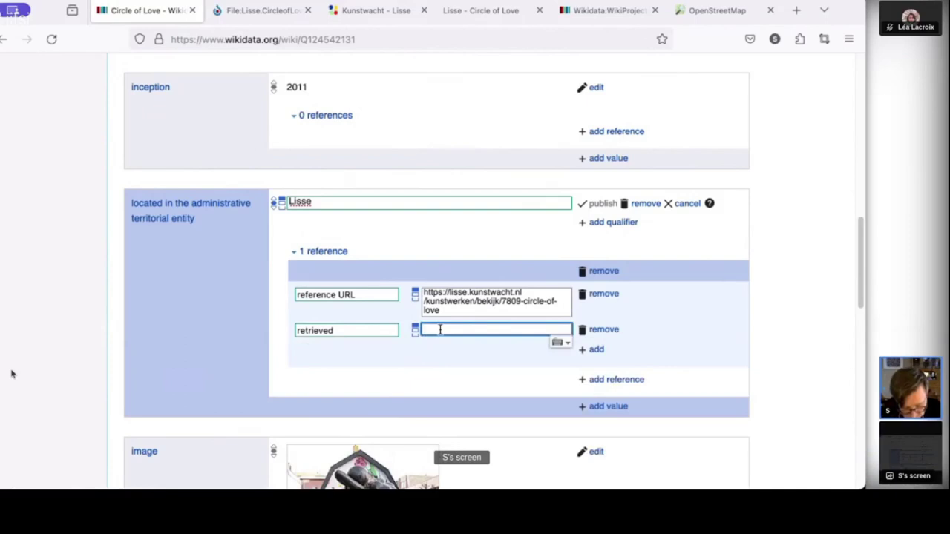
{"action": "type", "text": "15-"}
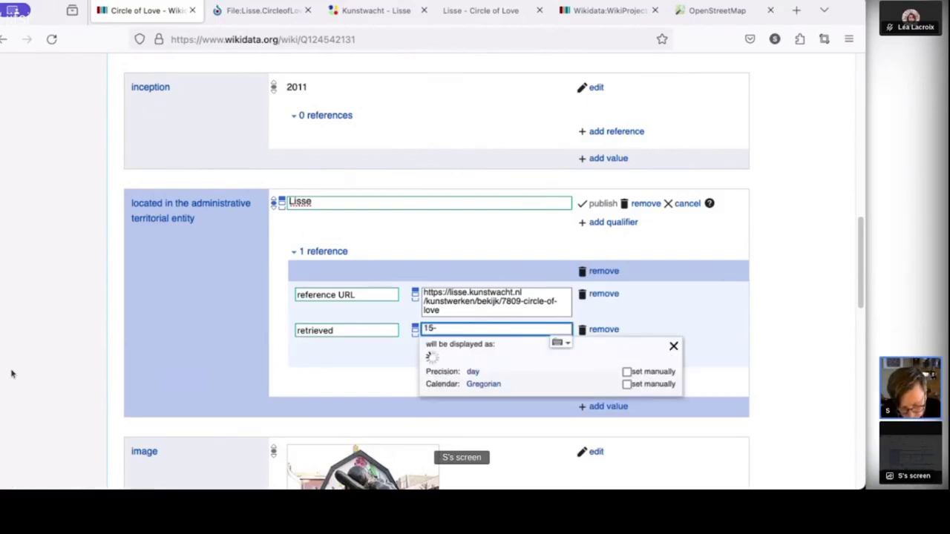
{"action": "type", "text": "02"}
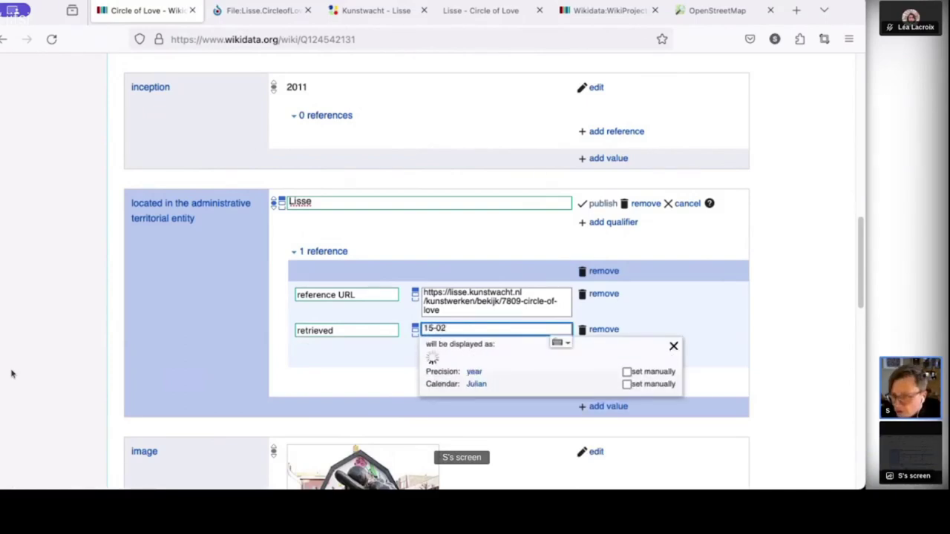
{"action": "type", "text": "-2"}
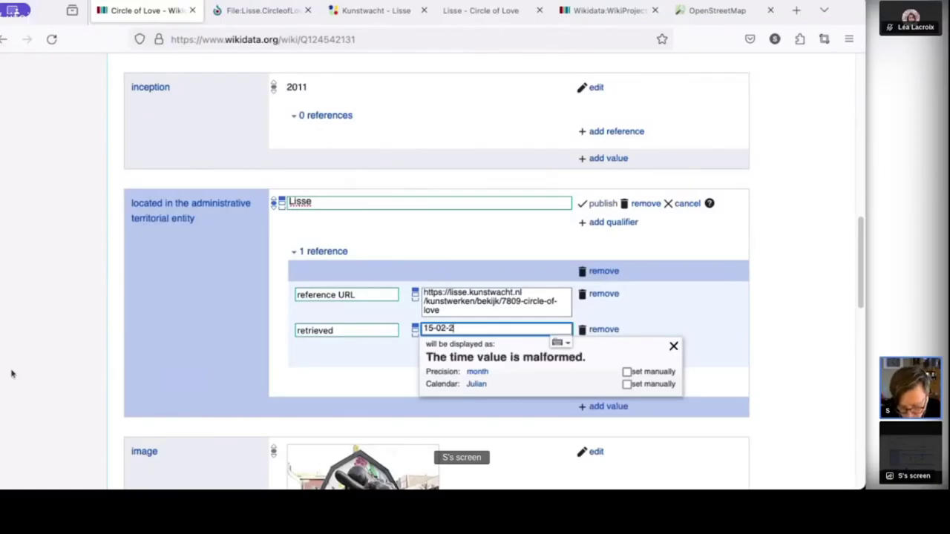
{"action": "type", "text": "024"}
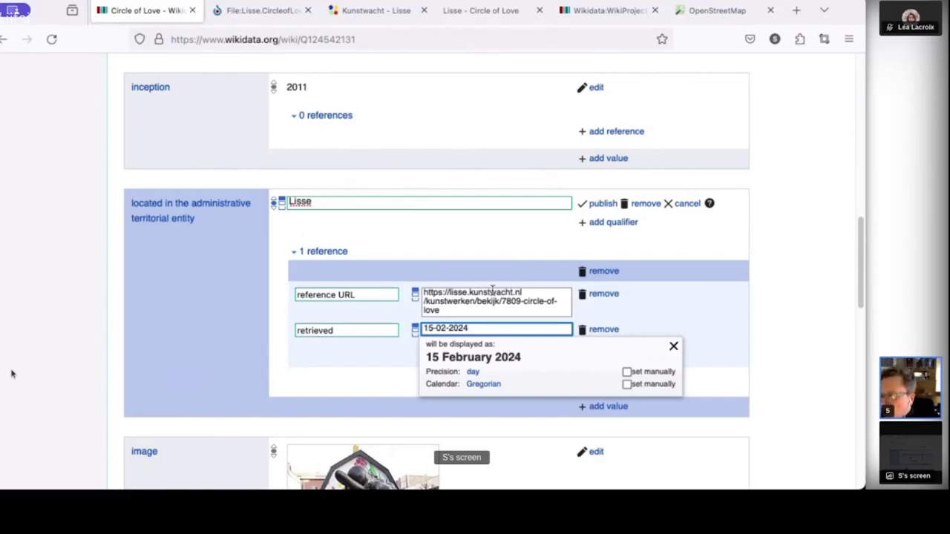
{"action": "left_click", "coordinate": [602, 204]}
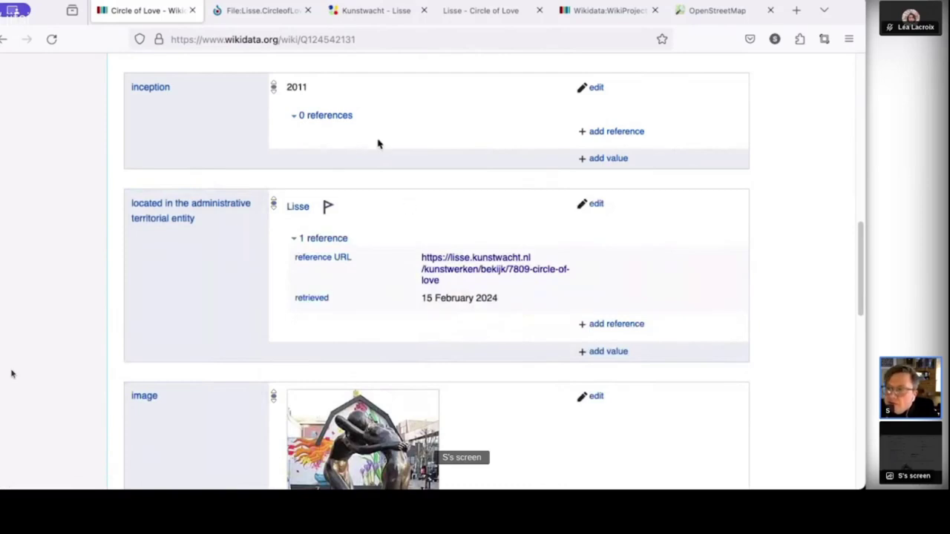
{"action": "scroll", "coordinate": [241, 130], "scroll_direction": "up", "scroll_amount": 1}
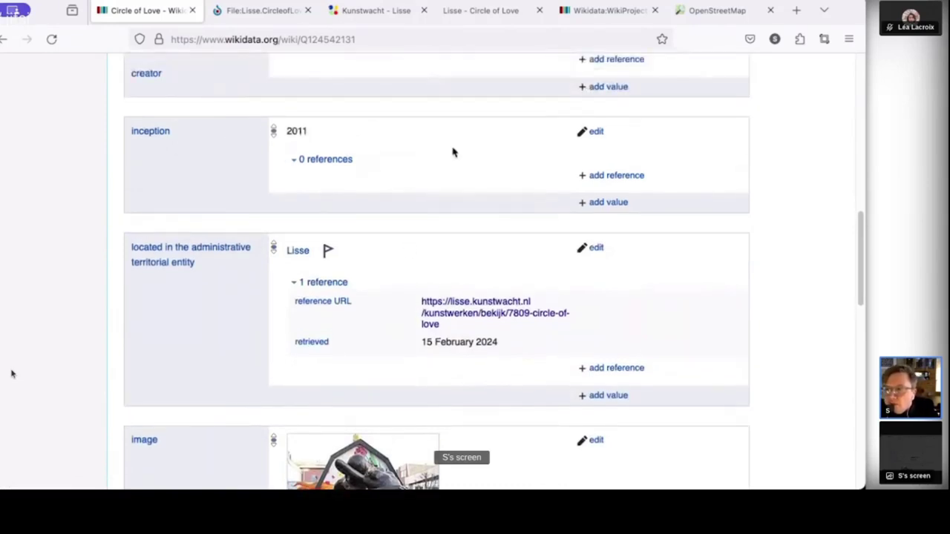
{"action": "scroll", "coordinate": [449, 151], "scroll_direction": "up", "scroll_amount": 2}
{"action": "scroll", "coordinate": [449, 151], "scroll_direction": "up", "scroll_amount": 1}
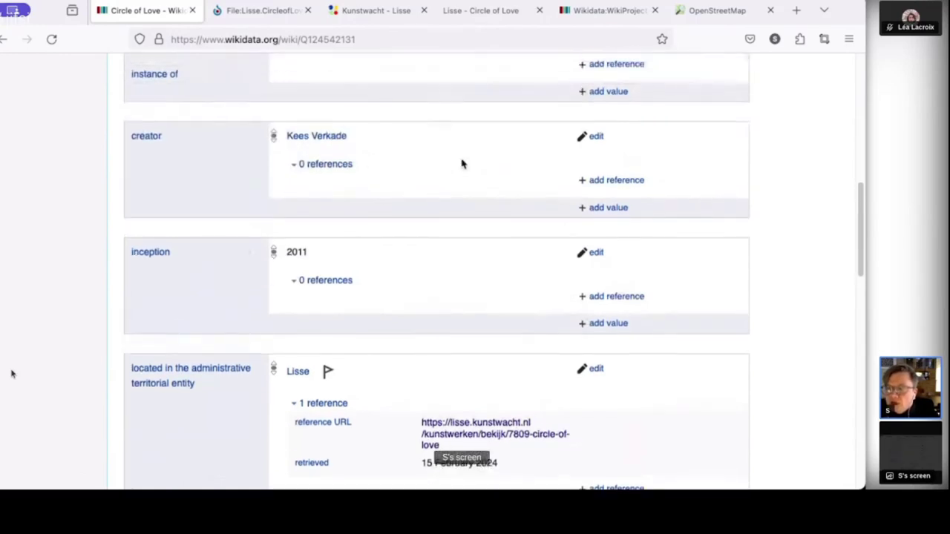
{"action": "scroll", "coordinate": [462, 164], "scroll_direction": "up", "scroll_amount": 4}
{"action": "scroll", "coordinate": [462, 164], "scroll_direction": "down", "scroll_amount": 1}
{"action": "scroll", "coordinate": [461, 163], "scroll_direction": "down", "scroll_amount": 6}
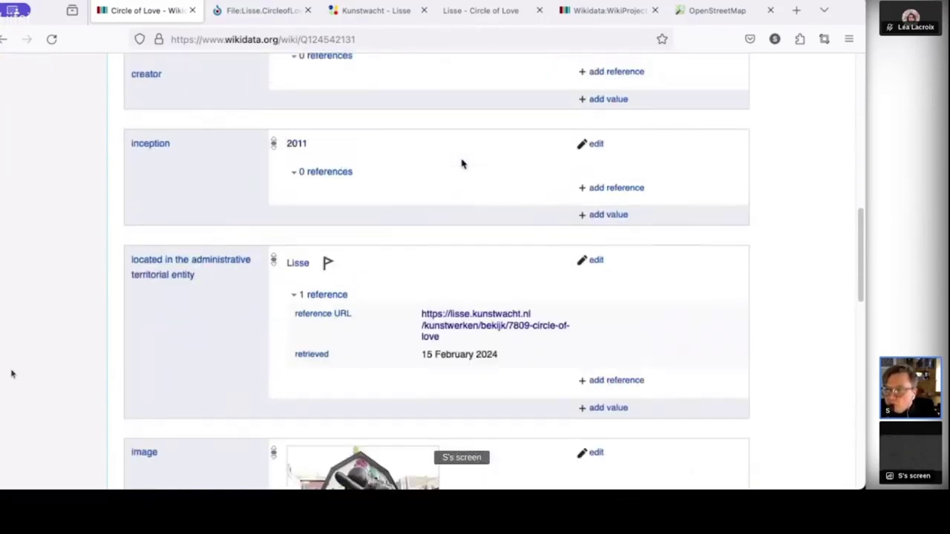